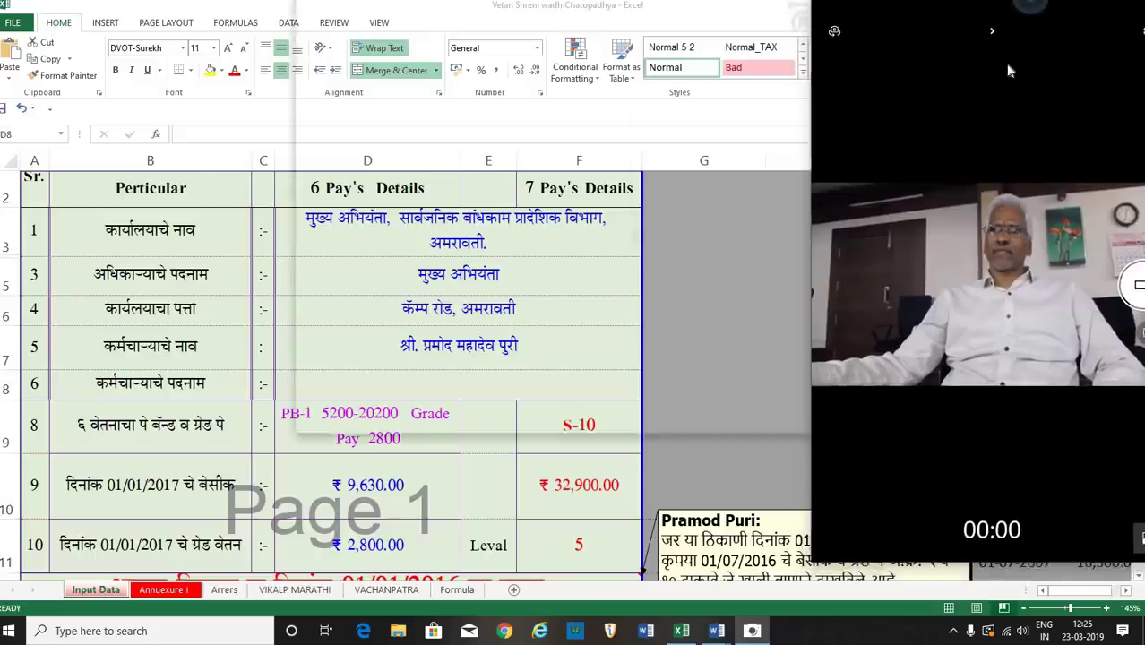
click(1097, 9)
drag(1031, 21, 1051, 10)
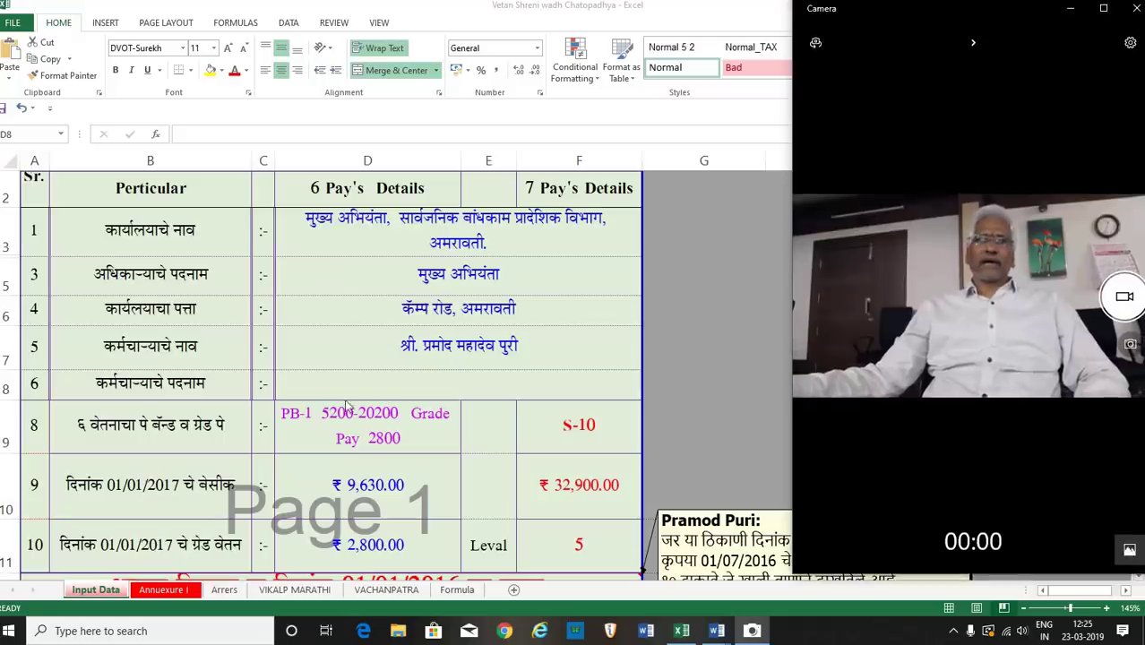
key(alt+Tab)
click(455, 448)
key(alt+Tab)
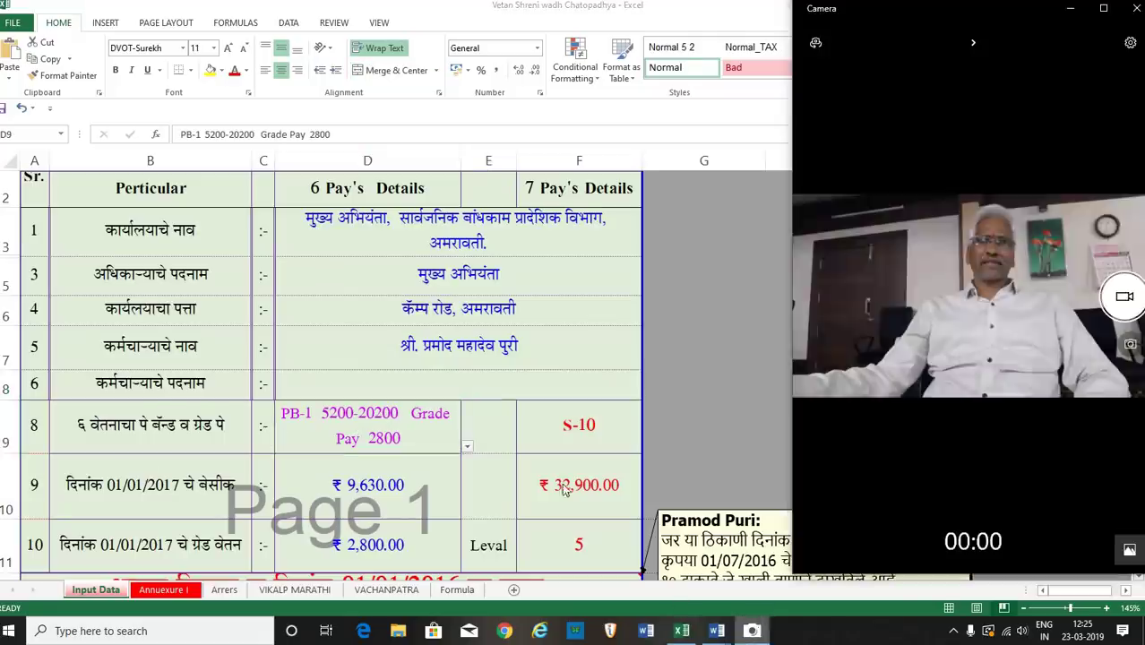
click(393, 437)
click(751, 631)
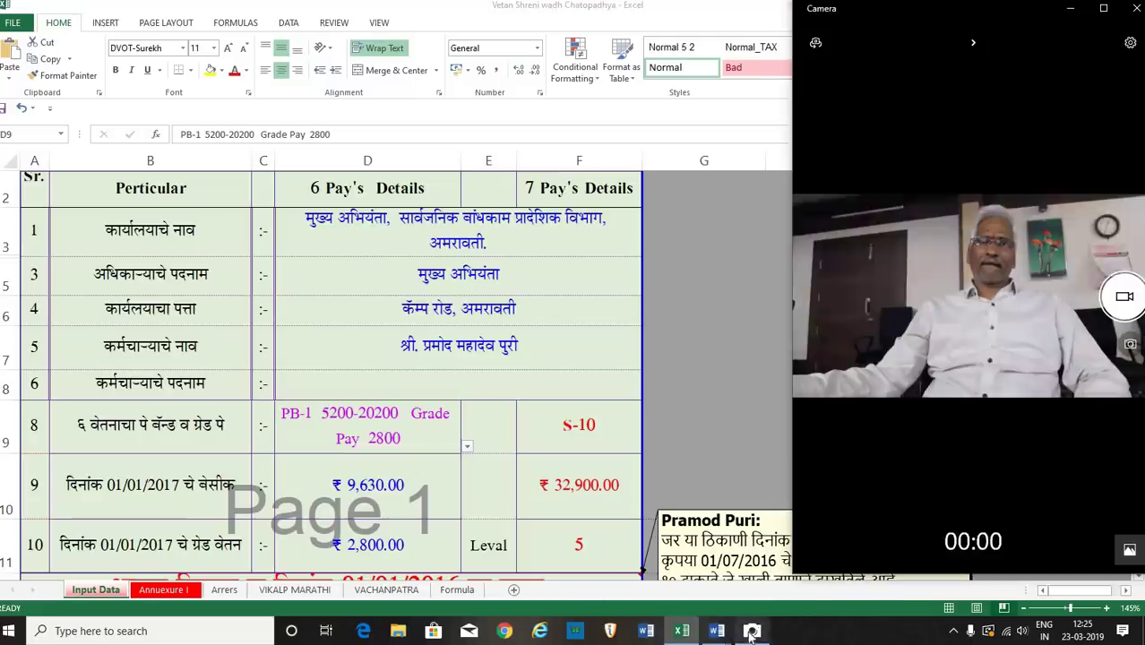
- Set the 6th Pay basic pay for 01/01/2017 on the Input Data sheet to 9260
click(395, 485)
click(396, 492)
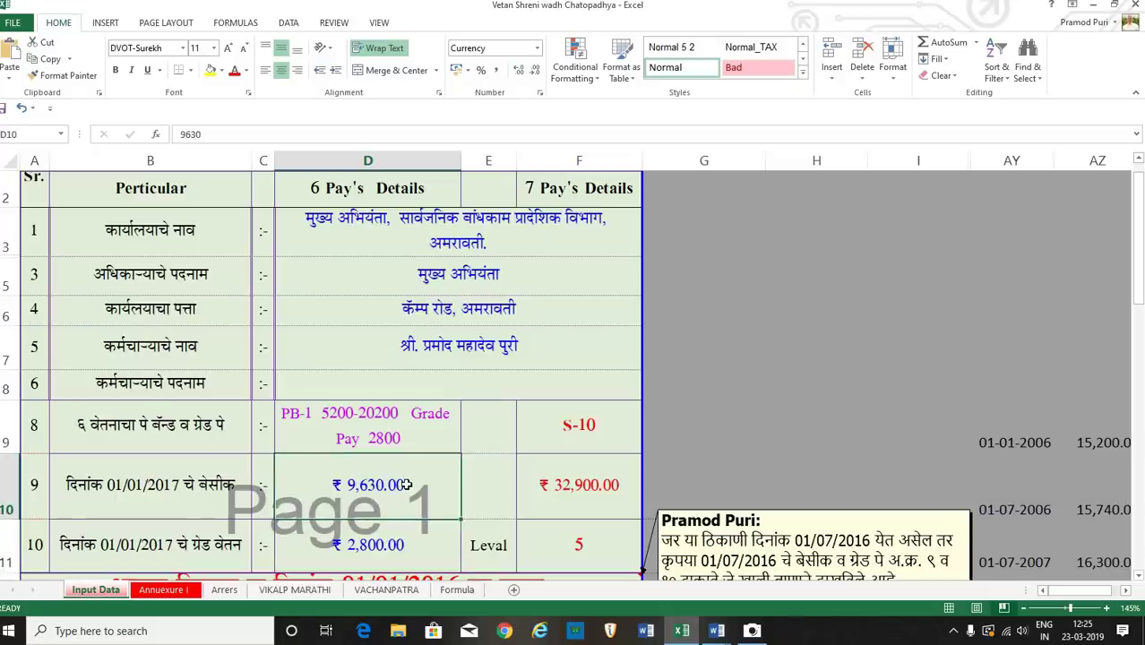
text(9260)
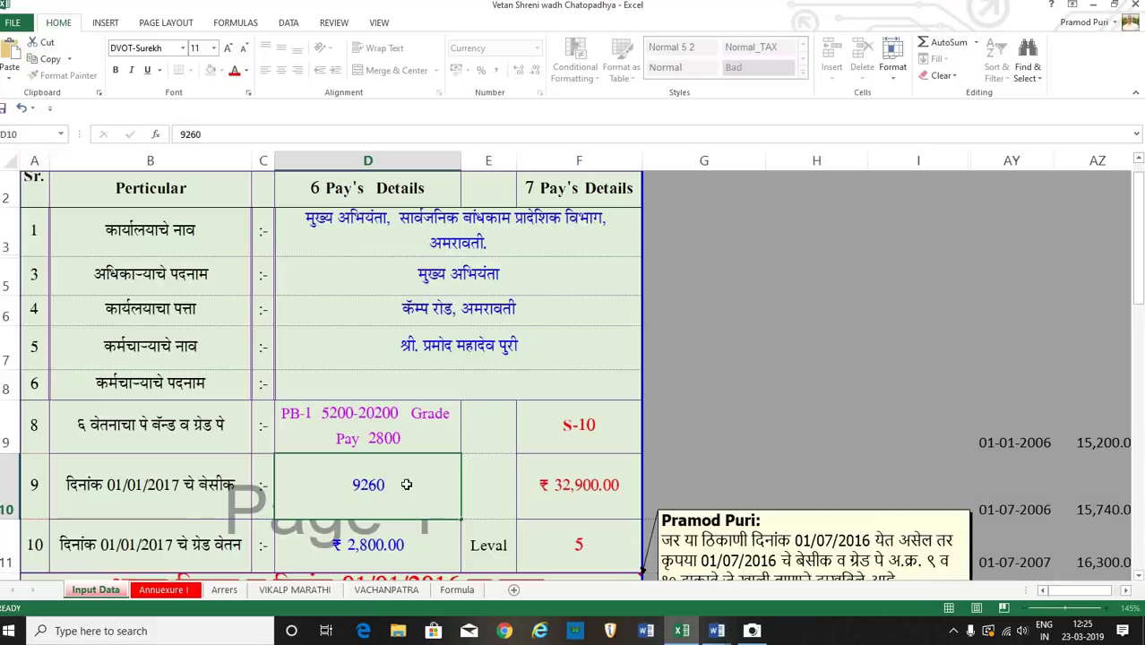
key(Return)
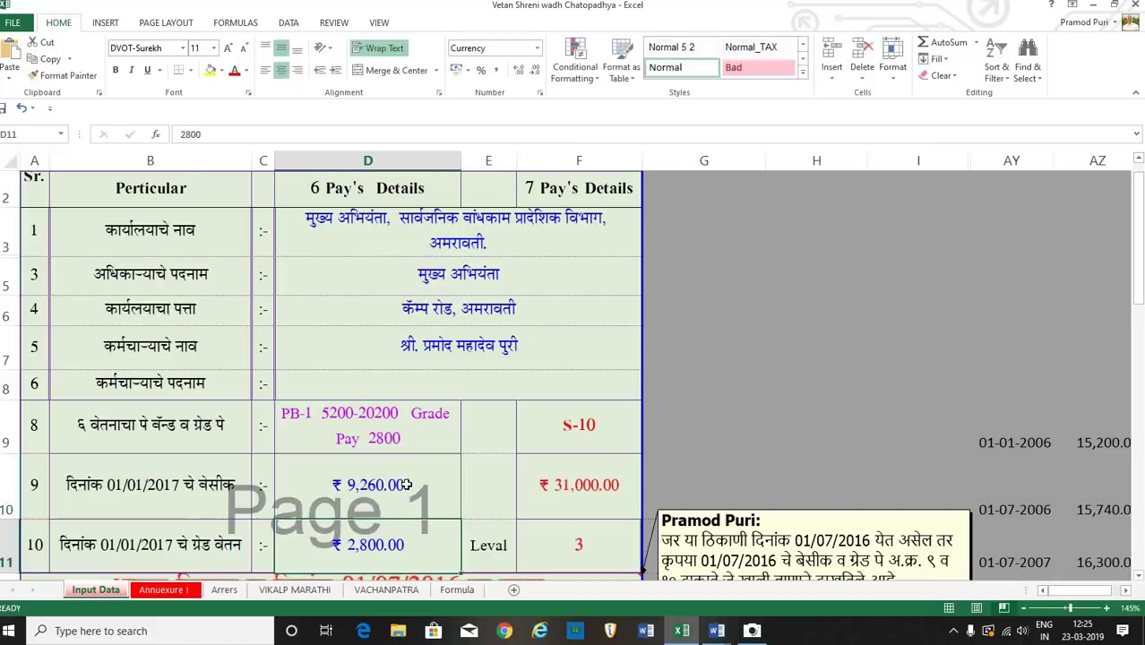
- Examine the option-date message, the basic and grade pay entries, and the 01-07-2016 basic pay formula beside the table
scroll(471, 496, down, 1)
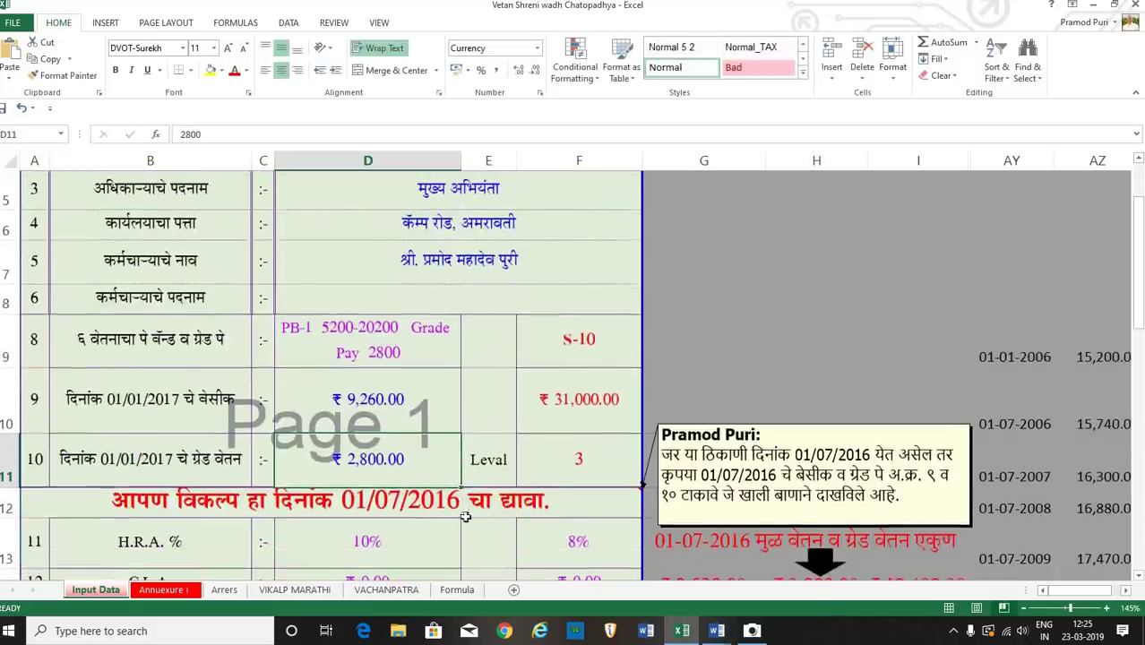
click(383, 510)
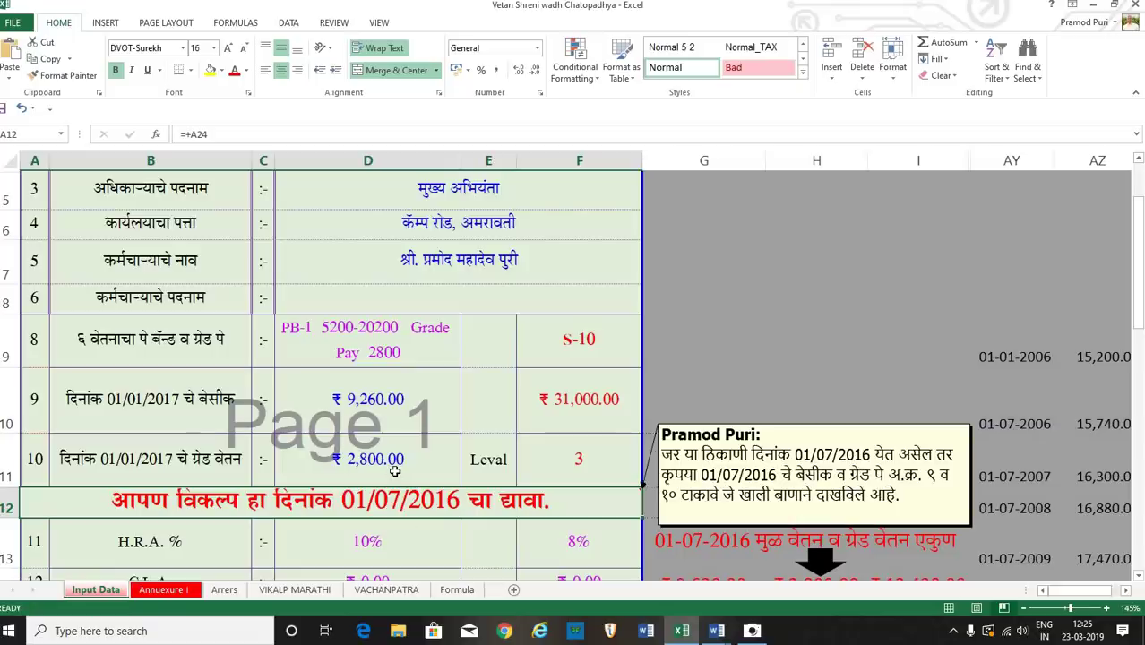
click(390, 470)
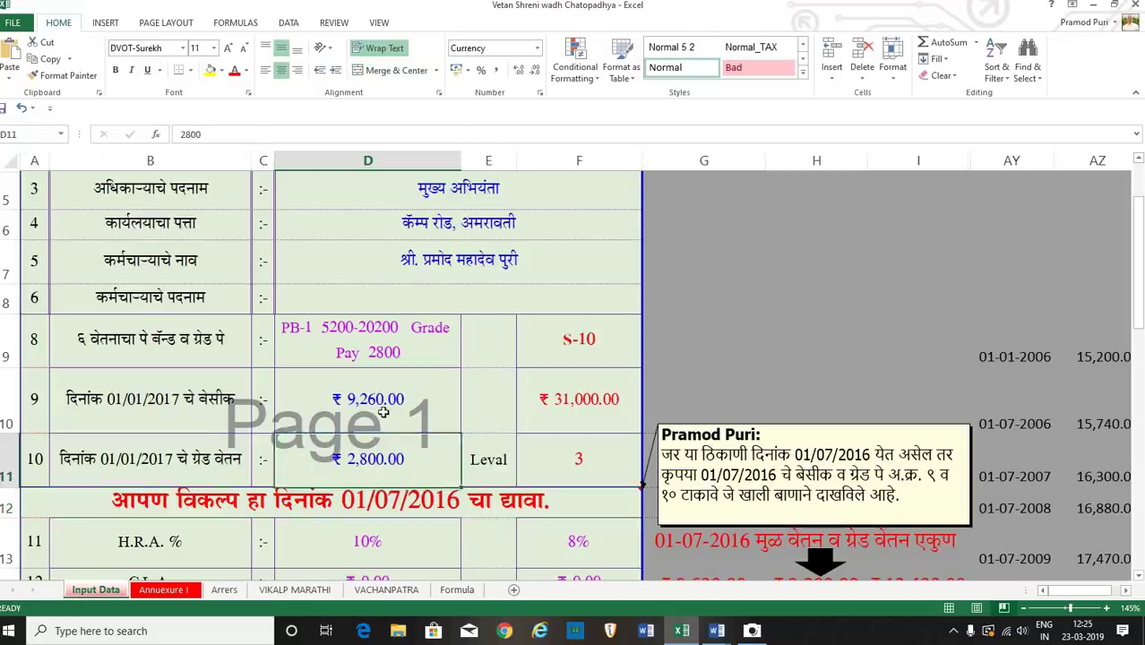
key(Up)
key(Down)
key(Up)
key(Down)
shift+click(404, 397)
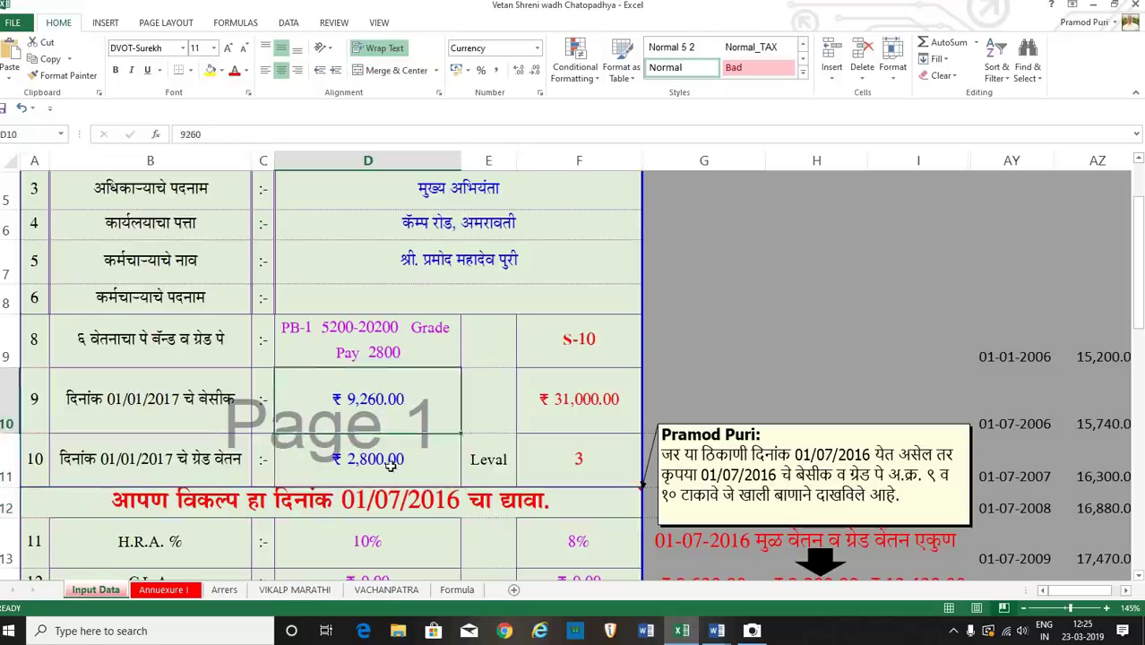
click(391, 465)
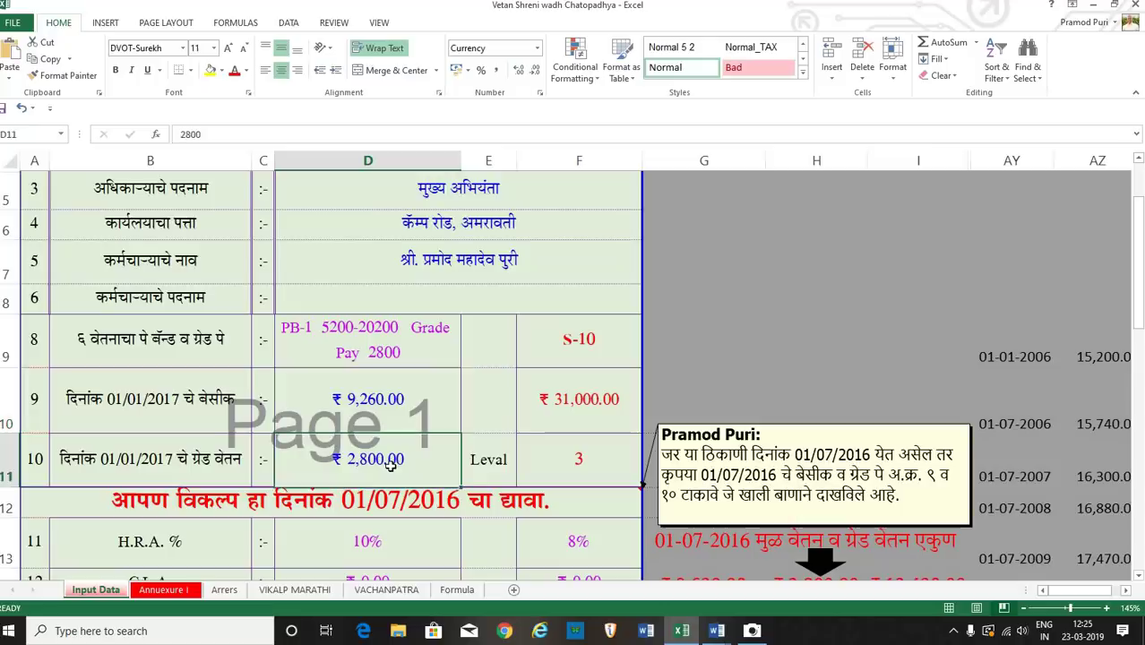
click(390, 414)
scroll(555, 548, down, 1)
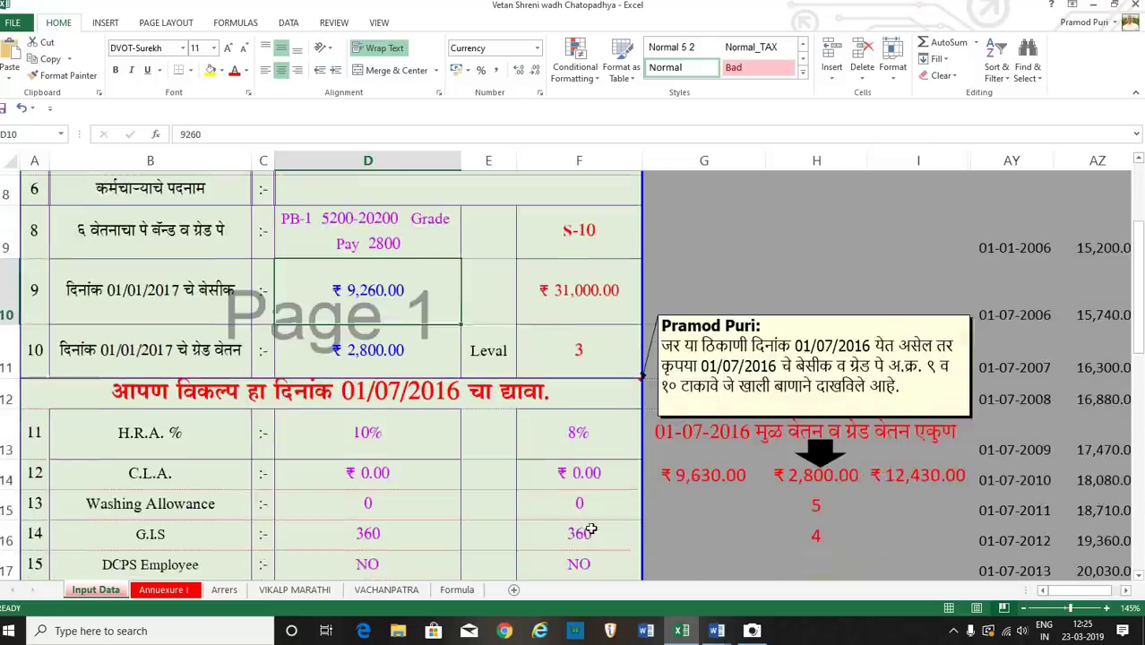
click(695, 472)
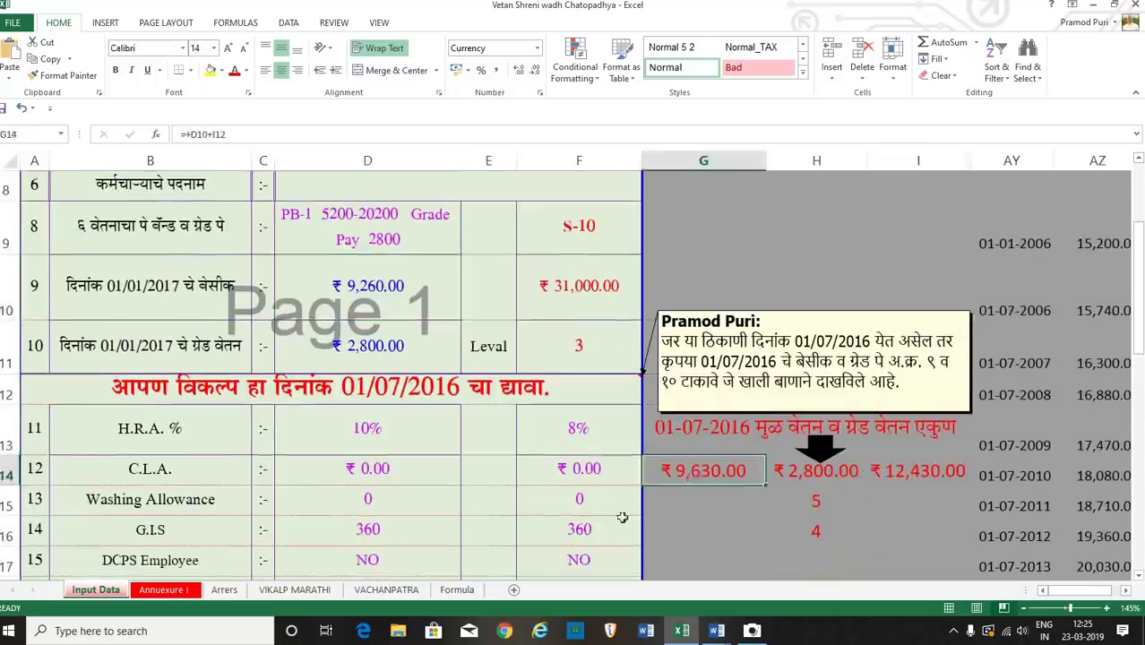
- Set the 6th Pay basic pay for 01/01/2017 on the Input Data sheet to 9630
click(383, 303)
text(9630)
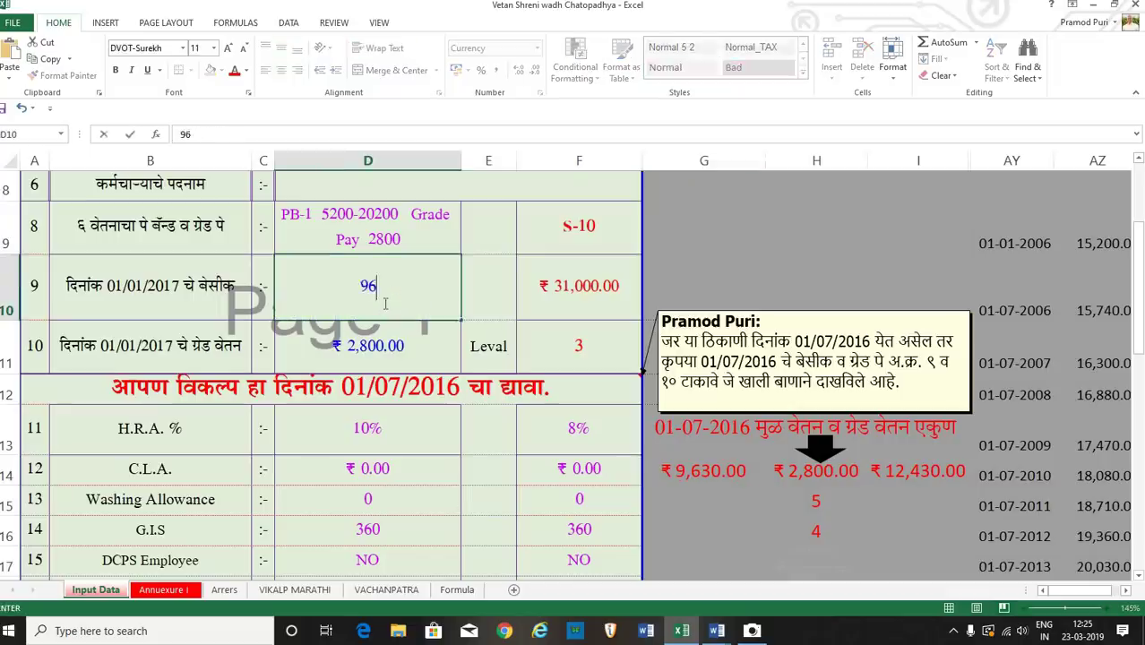
key(Return)
click(199, 285)
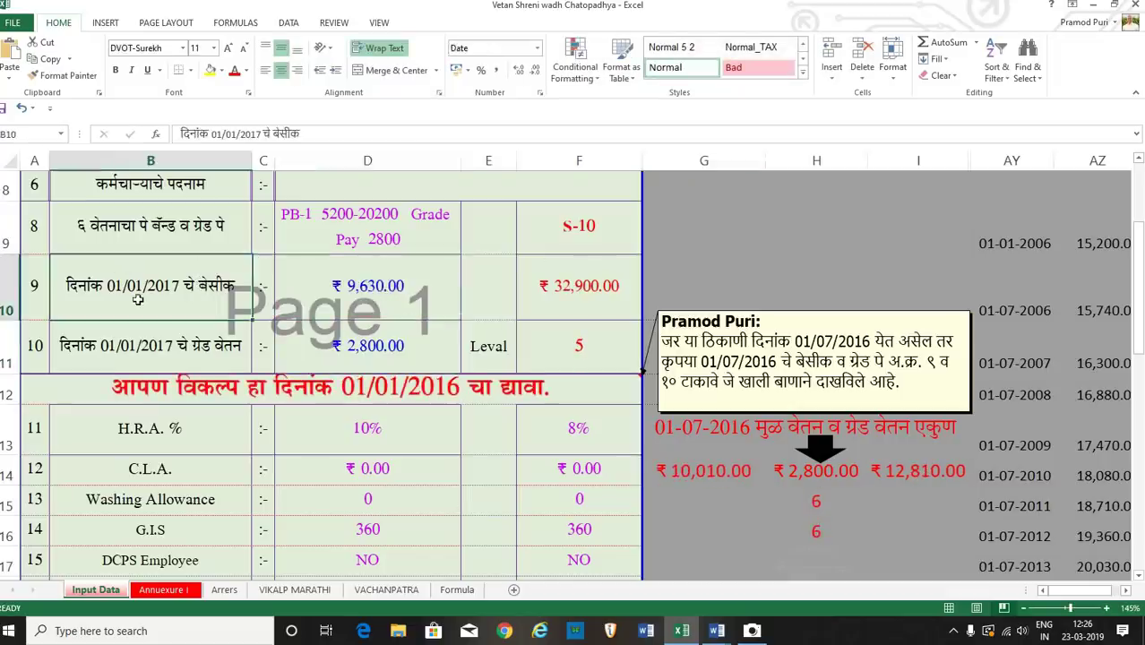
click(338, 293)
click(385, 360)
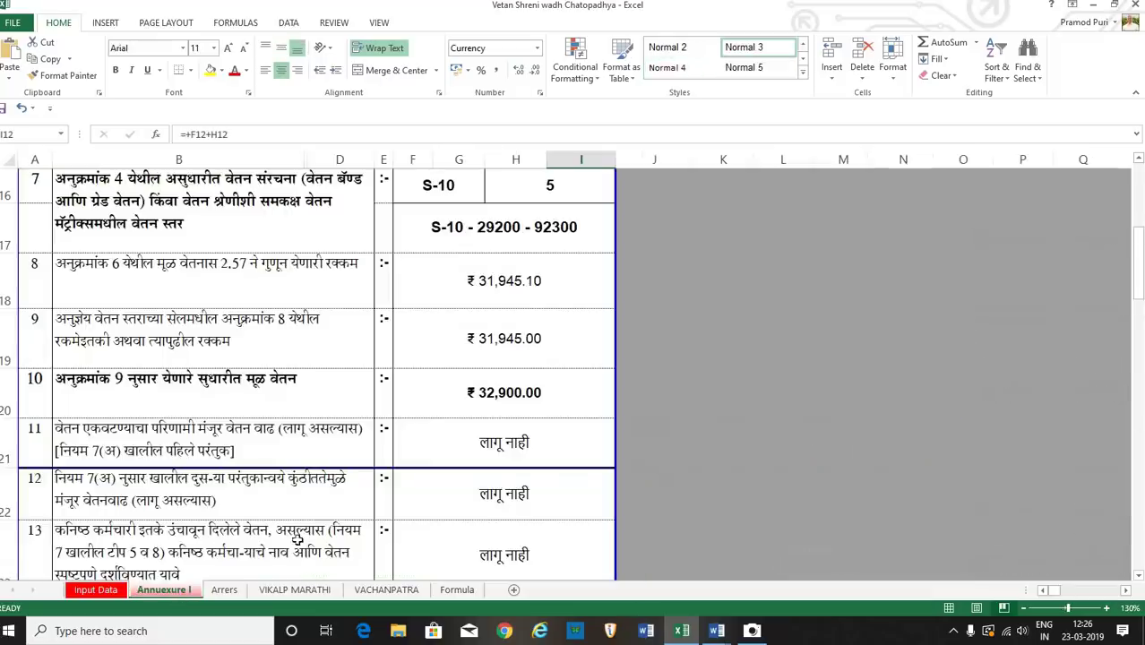
- Review the pay matrix level, the rounded pay and the revised basic pay in items 7 to 10 of the Annuexure I sheet
click(164, 590)
scroll(478, 430, up, 1)
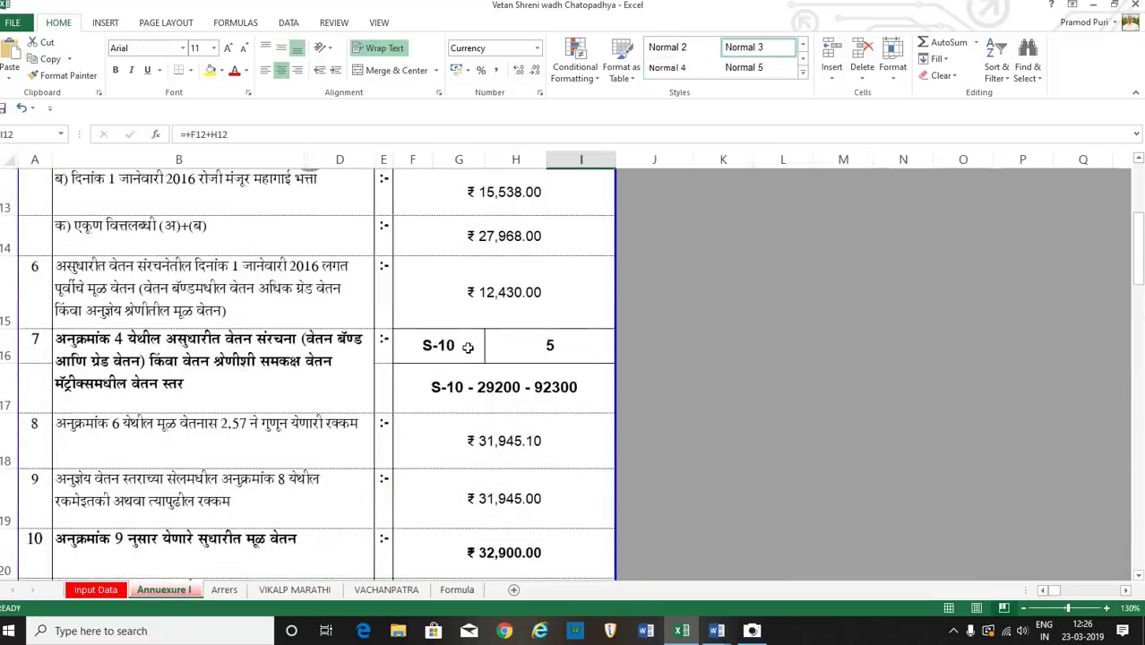
click(457, 347)
click(566, 346)
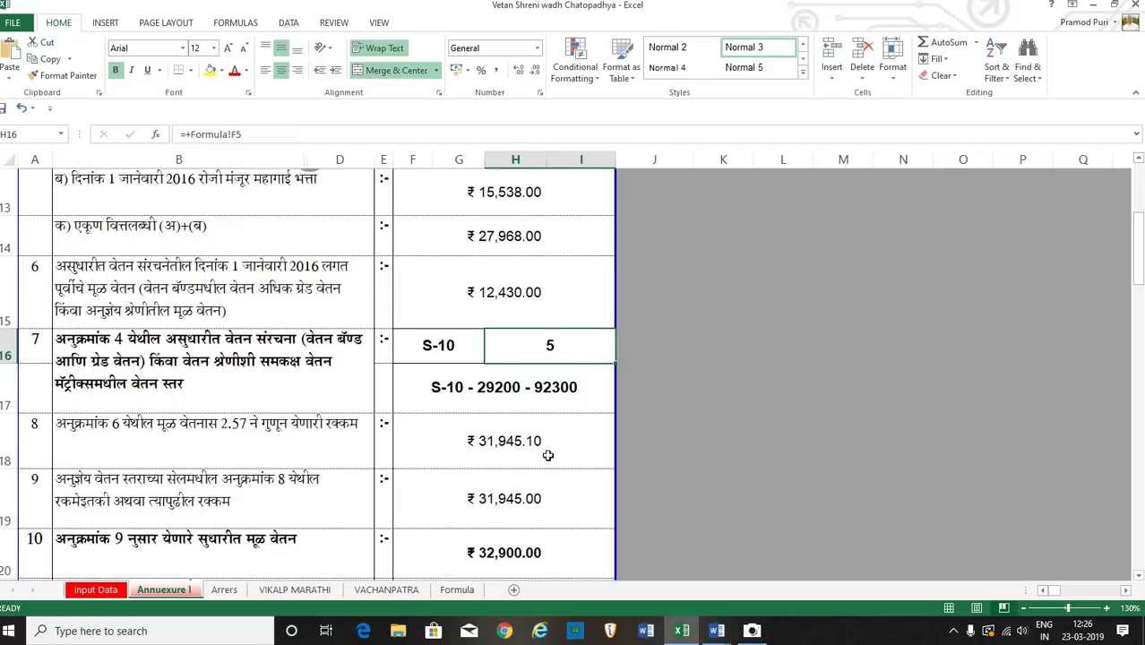
scroll(547, 455, down, 1)
click(506, 345)
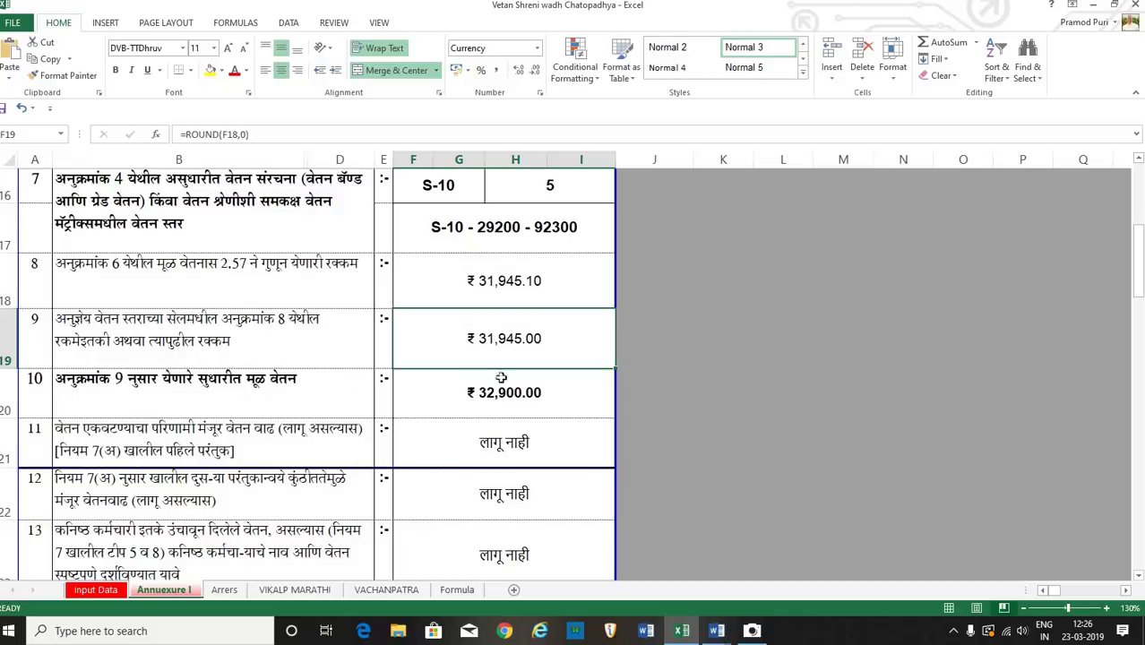
click(517, 402)
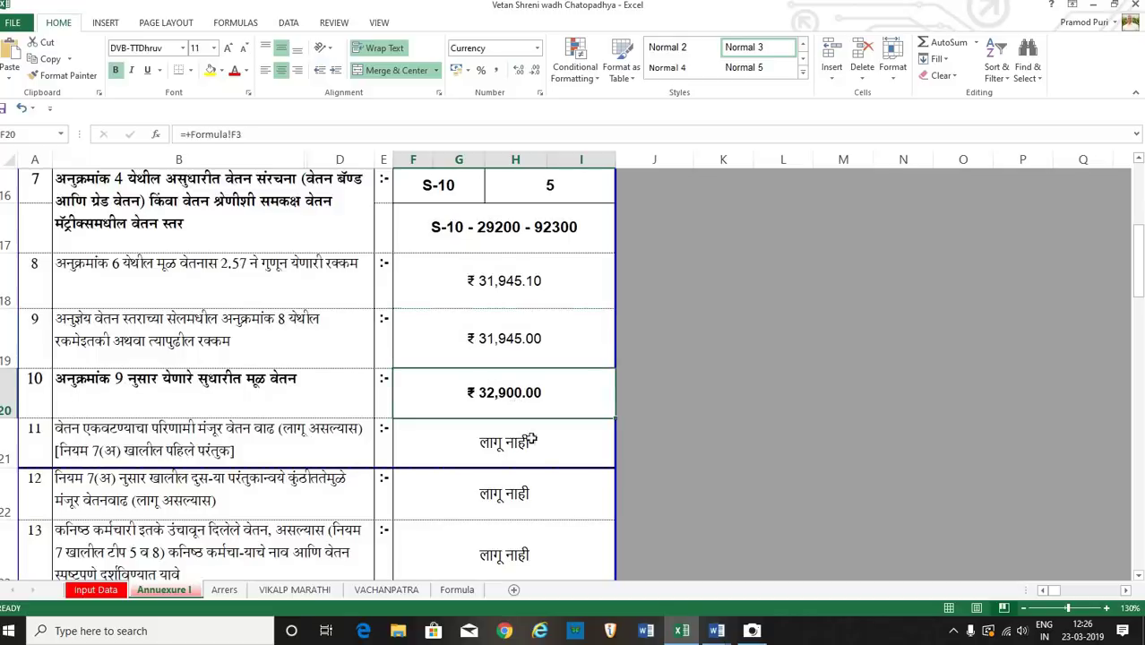
- Unhide all rows of the increment table on the Annuexure I sheet, including the promotion rows
scroll(537, 474, down, 3)
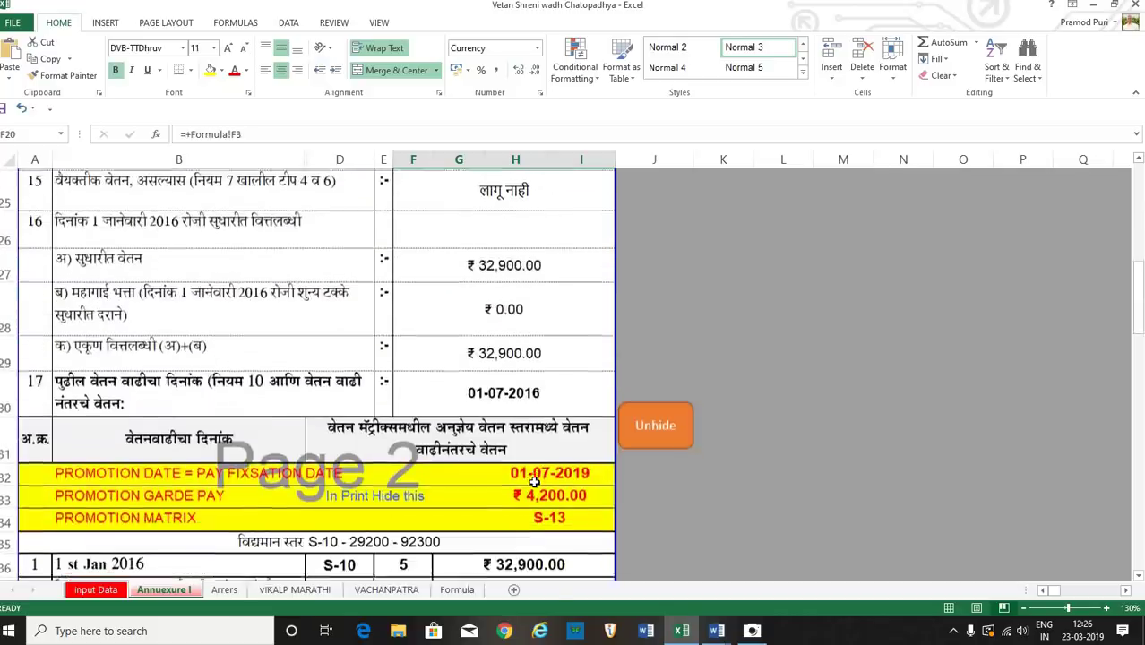
scroll(520, 475, down, 1)
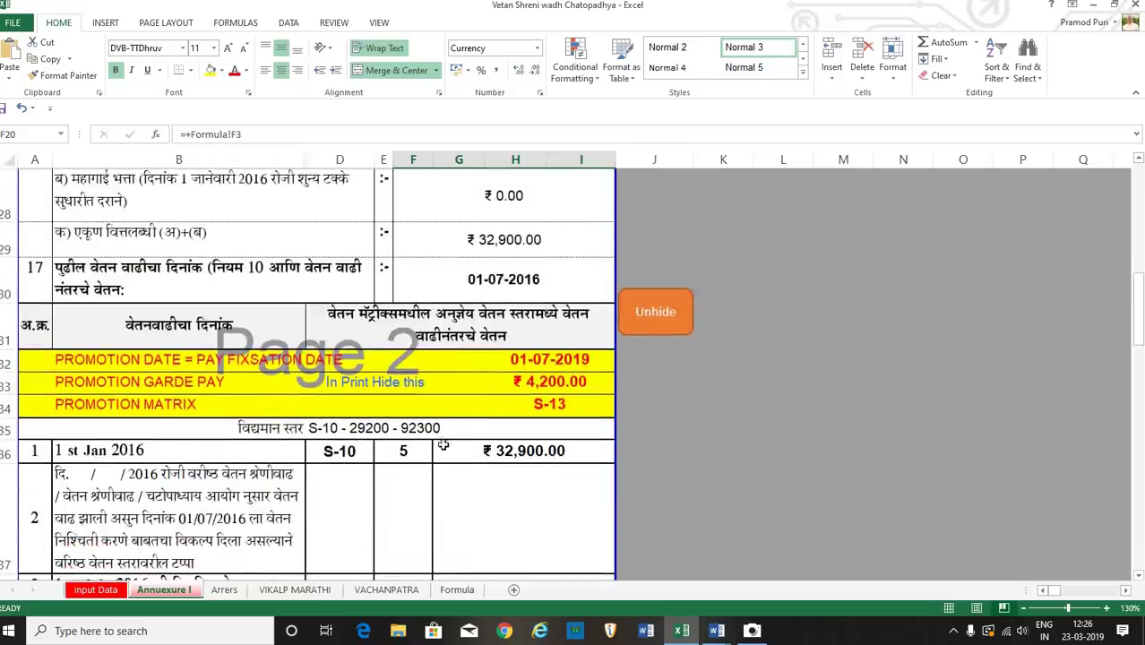
scroll(444, 448, down, 6)
scroll(440, 460, up, 4)
scroll(440, 461, up, 6)
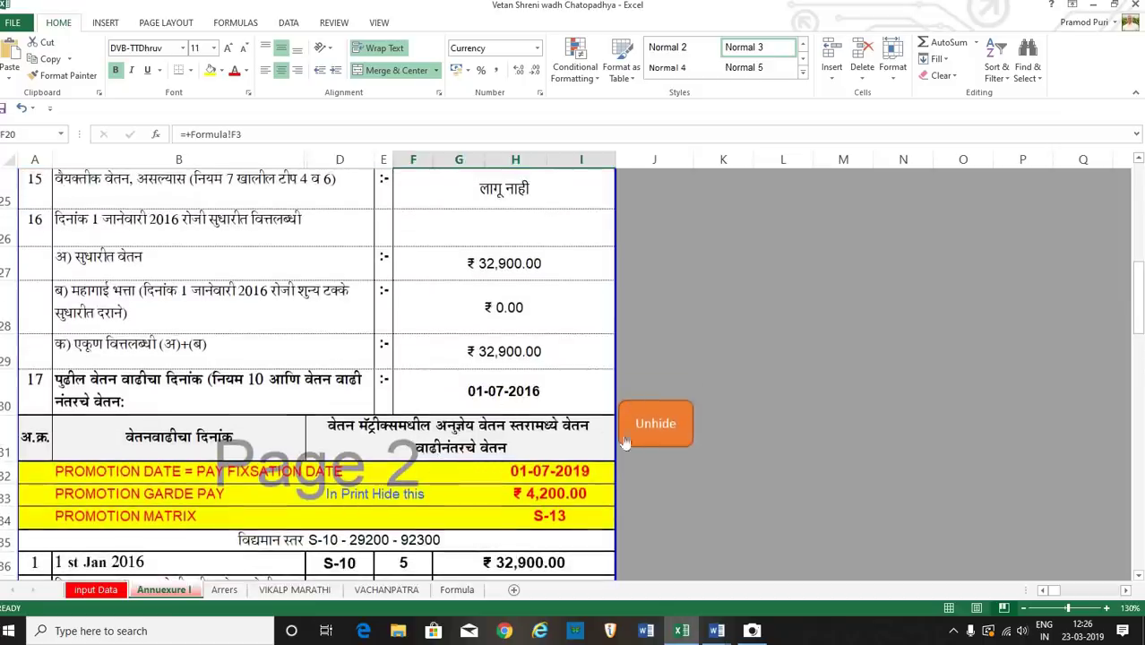
click(655, 428)
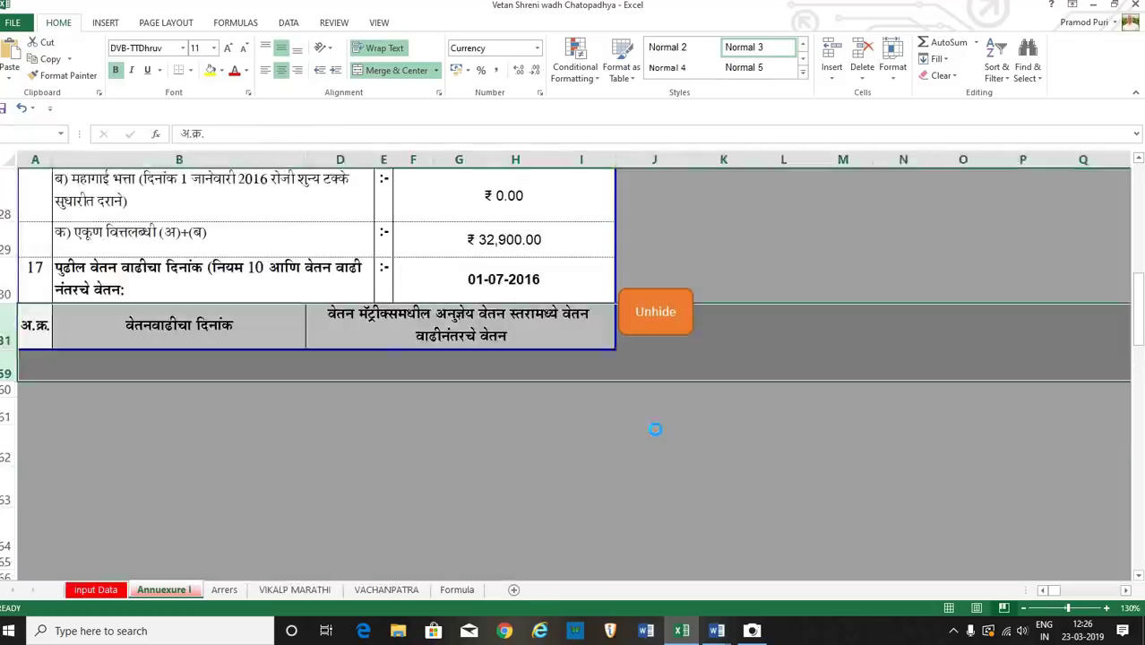
scroll(514, 466, down, 4)
scroll(513, 466, up, 2)
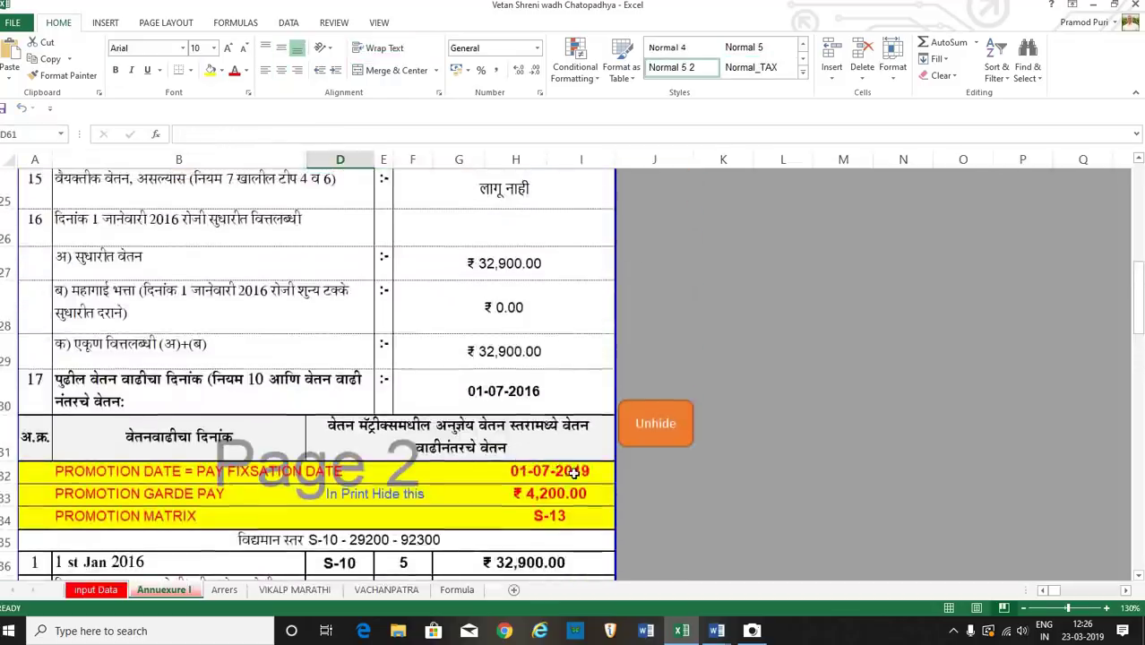
- Inspect the promotion date entry in the highlighted rows without changing it
click(573, 473)
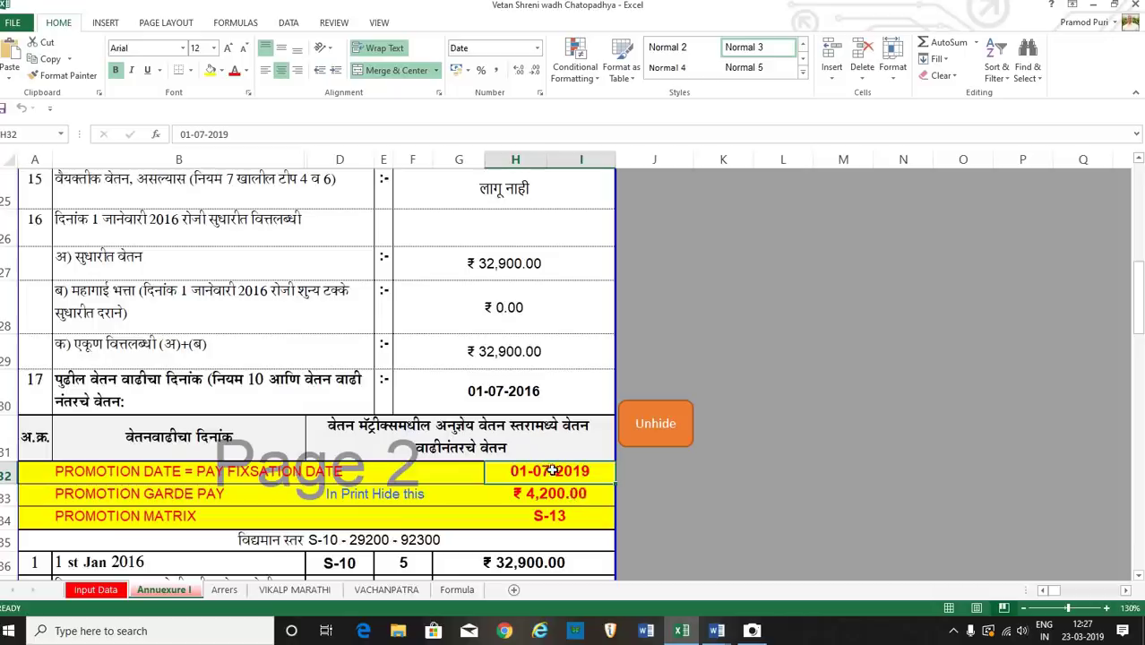
double_click(554, 470)
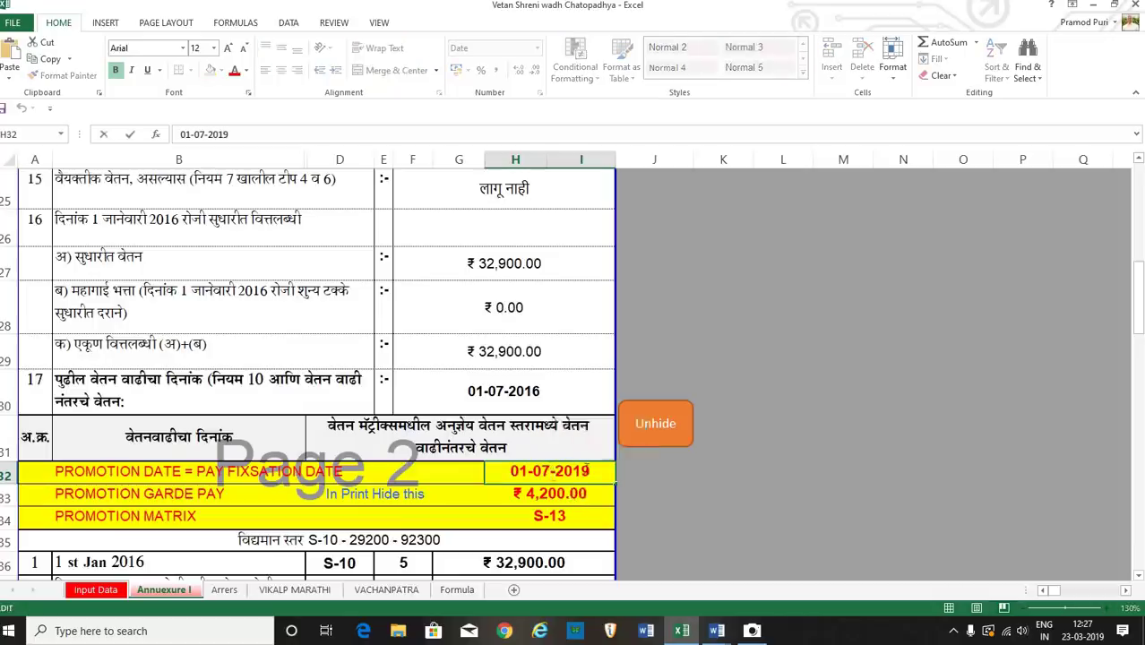
click(696, 495)
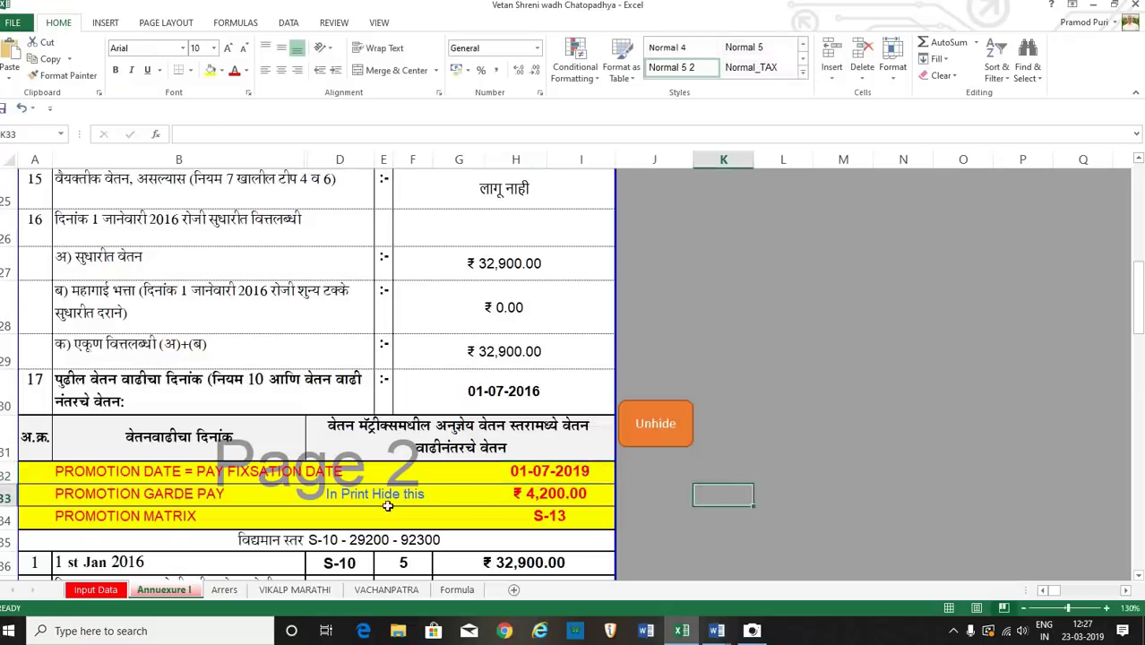
- Switch the increment table to the "Simpal Withount any Effect" layout using its macro below the annexure
scroll(373, 498, down, 7)
scroll(333, 503, down, 4)
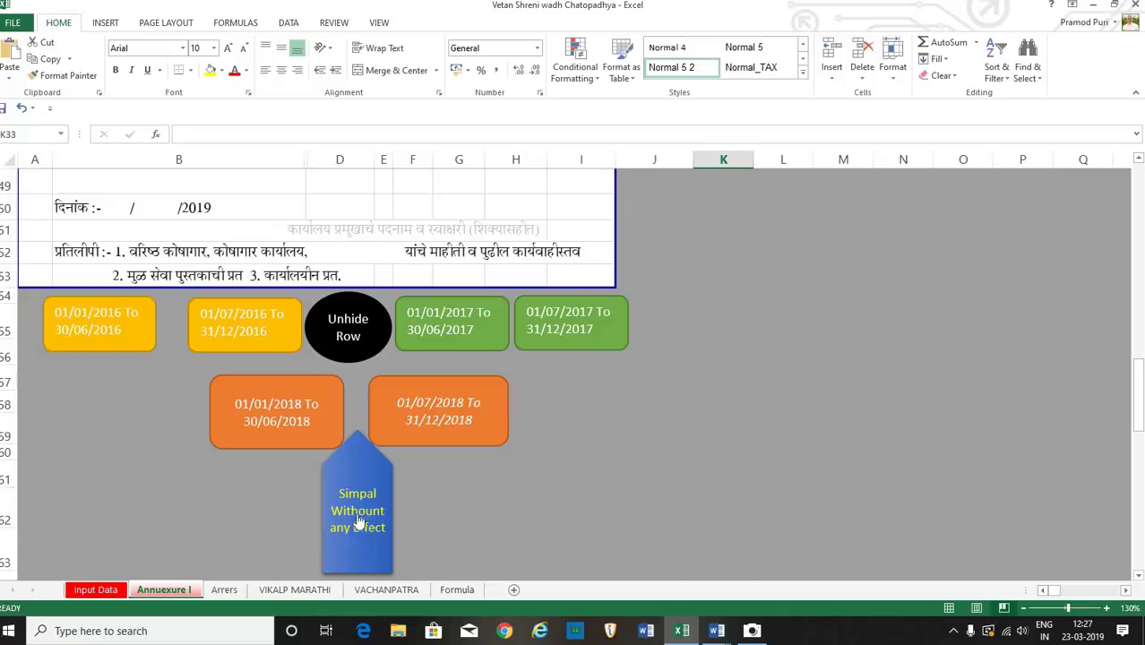
click(358, 519)
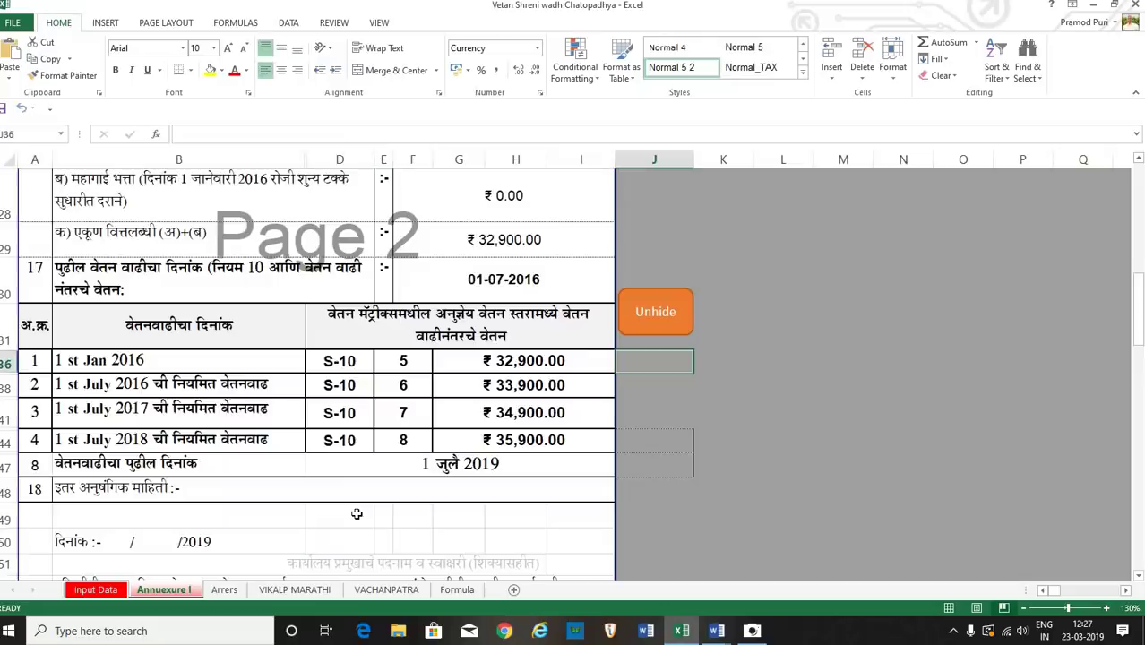
- Examine the pay amounts for 1st Jan 2016 and the regular July 2016, 2017 and 2018 increments
scroll(357, 513, up, 1)
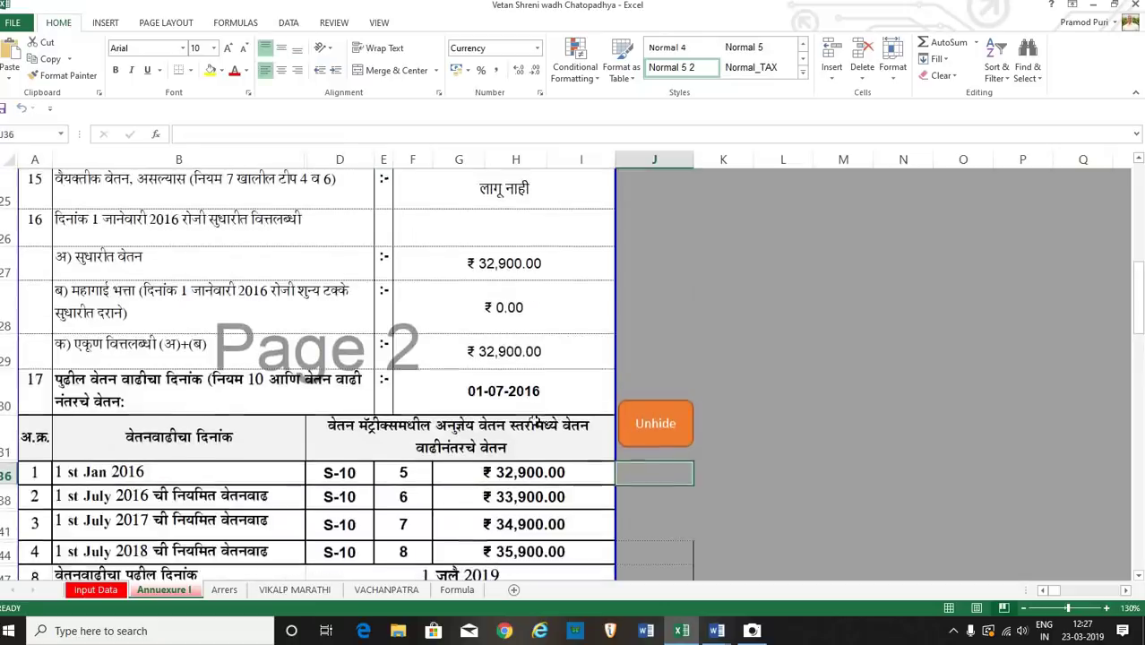
click(549, 471)
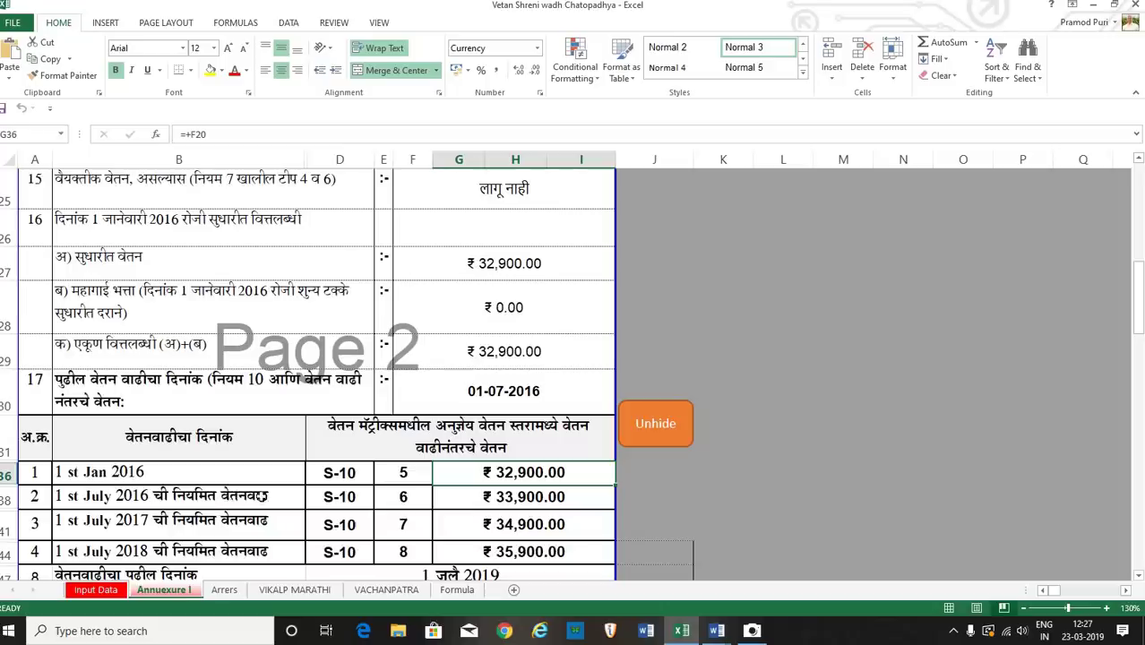
click(538, 498)
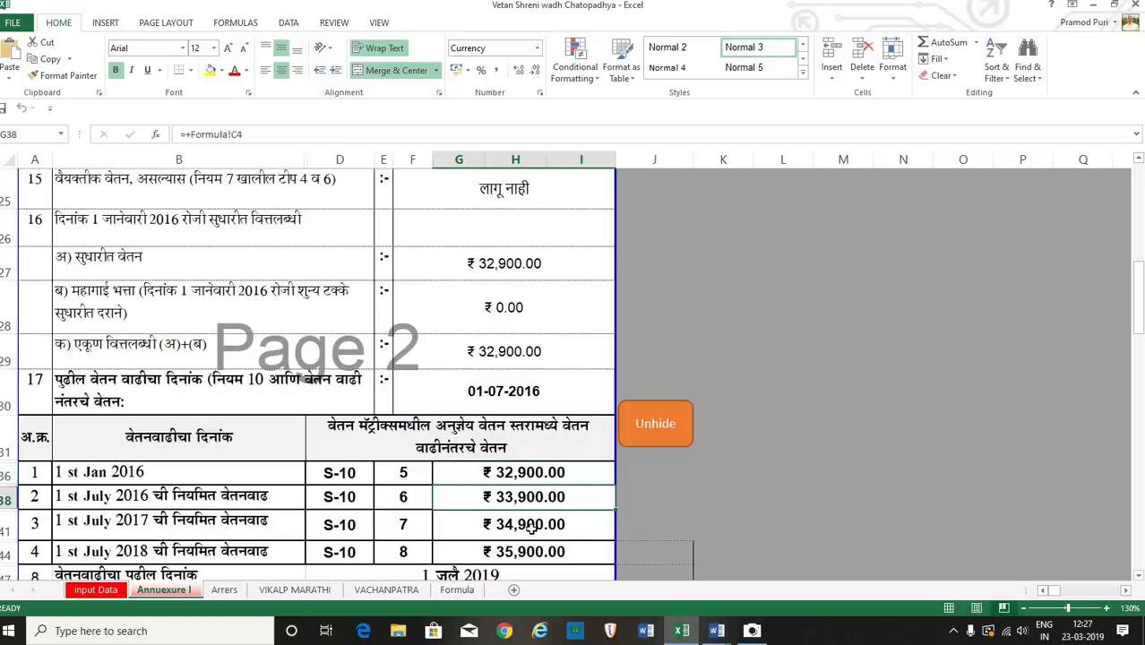
click(532, 527)
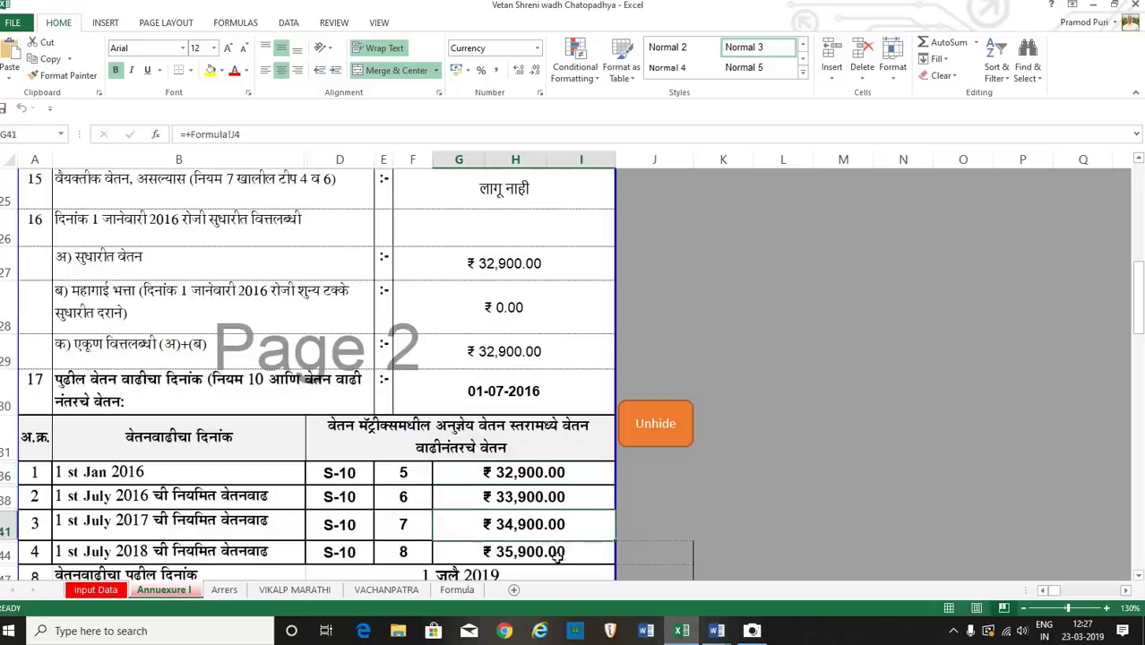
click(557, 554)
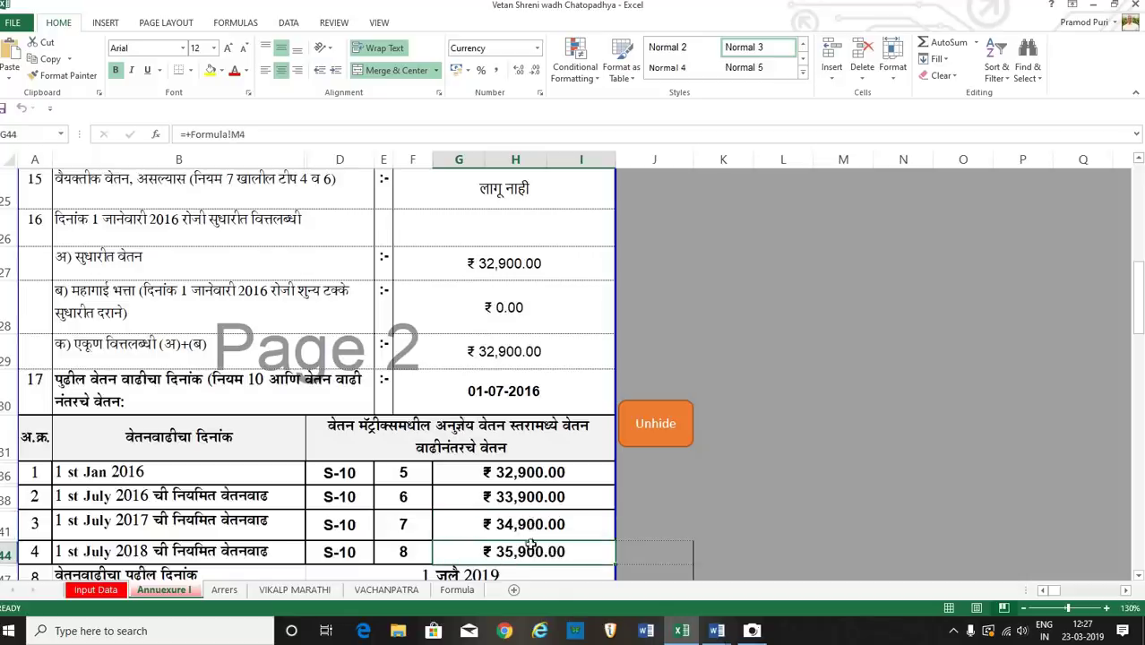
- Set the basic pay as on 01/01/2017 to 9360 on the Input Data sheet
click(207, 551)
click(552, 552)
click(96, 590)
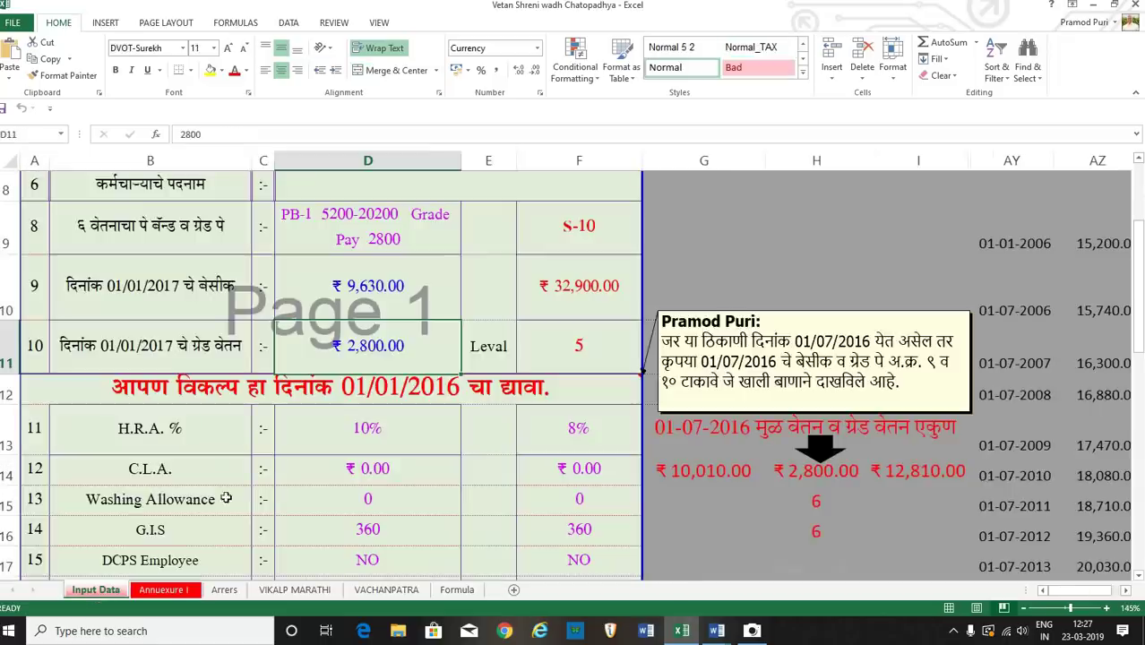
click(386, 287)
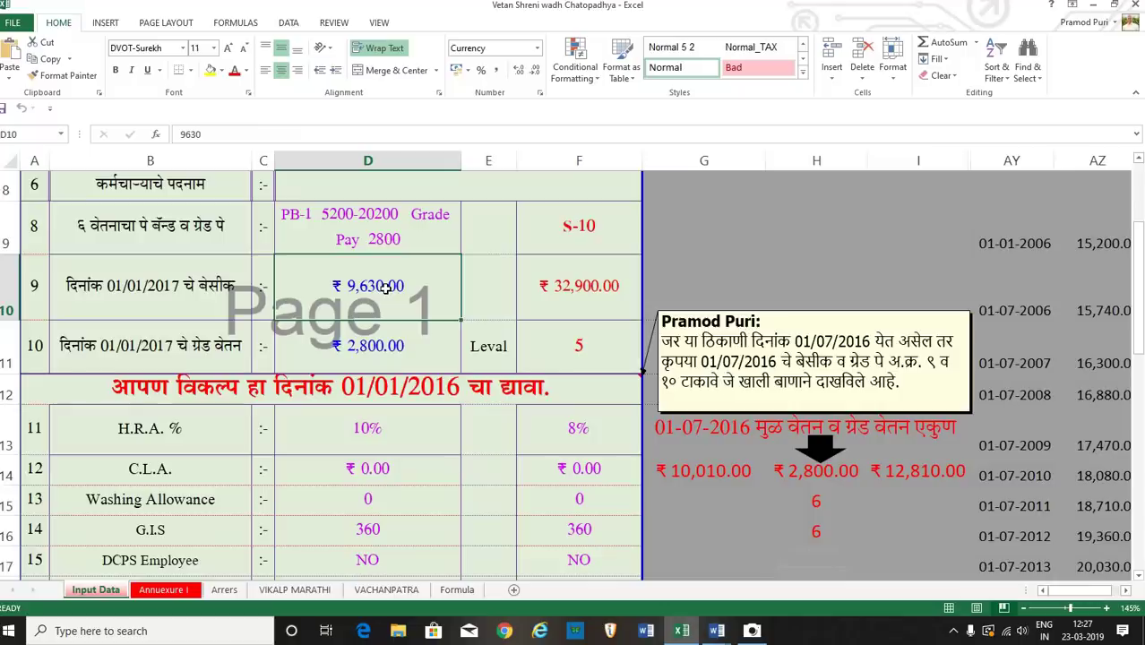
text(9360)
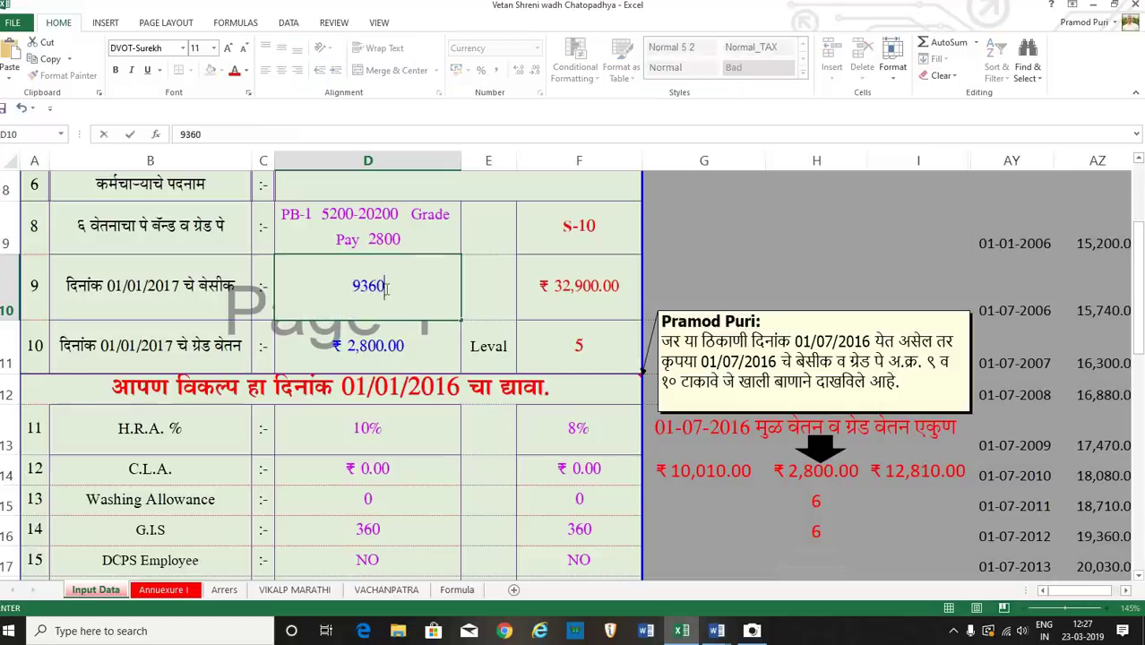
key(Return)
- Change the same basic pay entry to 9260
click(386, 286)
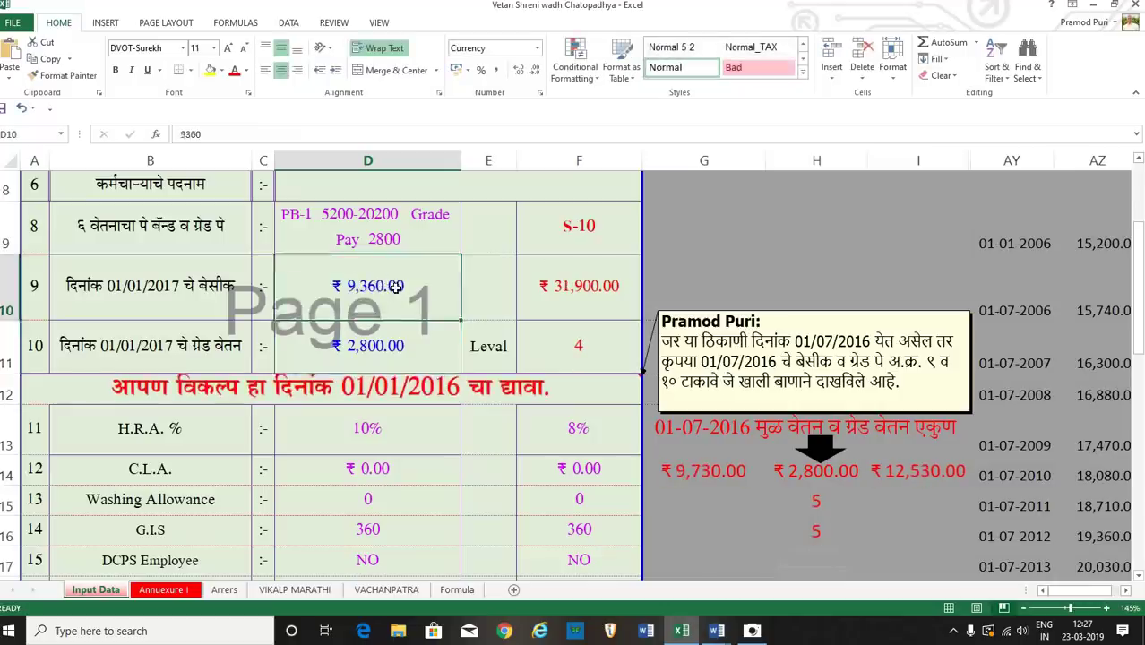
text(9,26)
text(0)
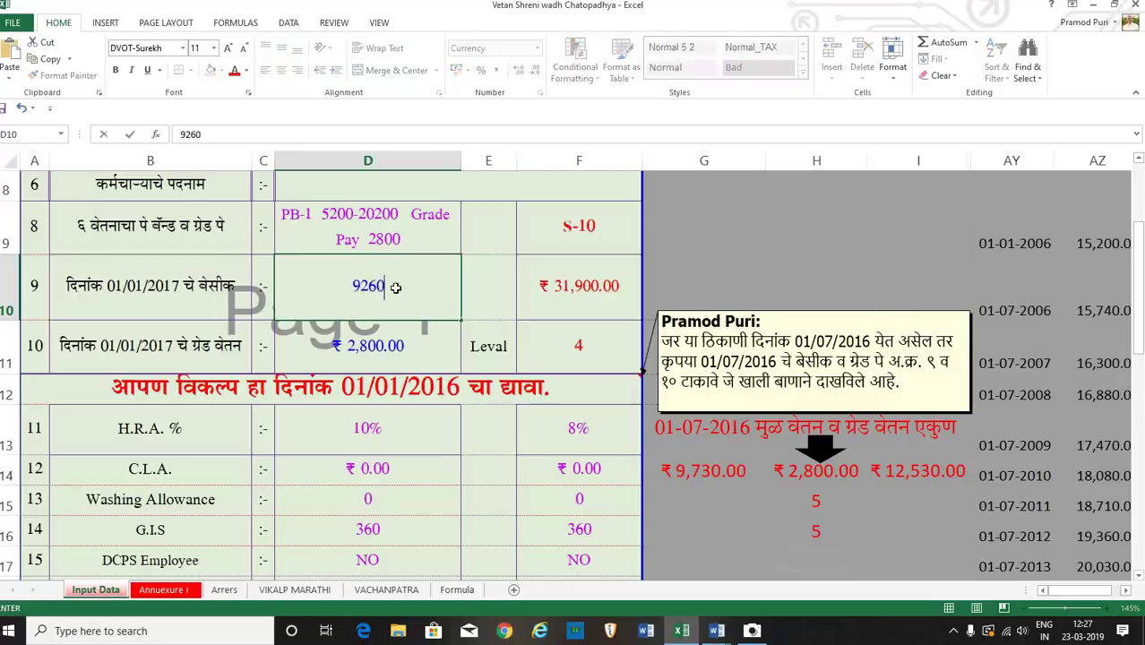
key(Return)
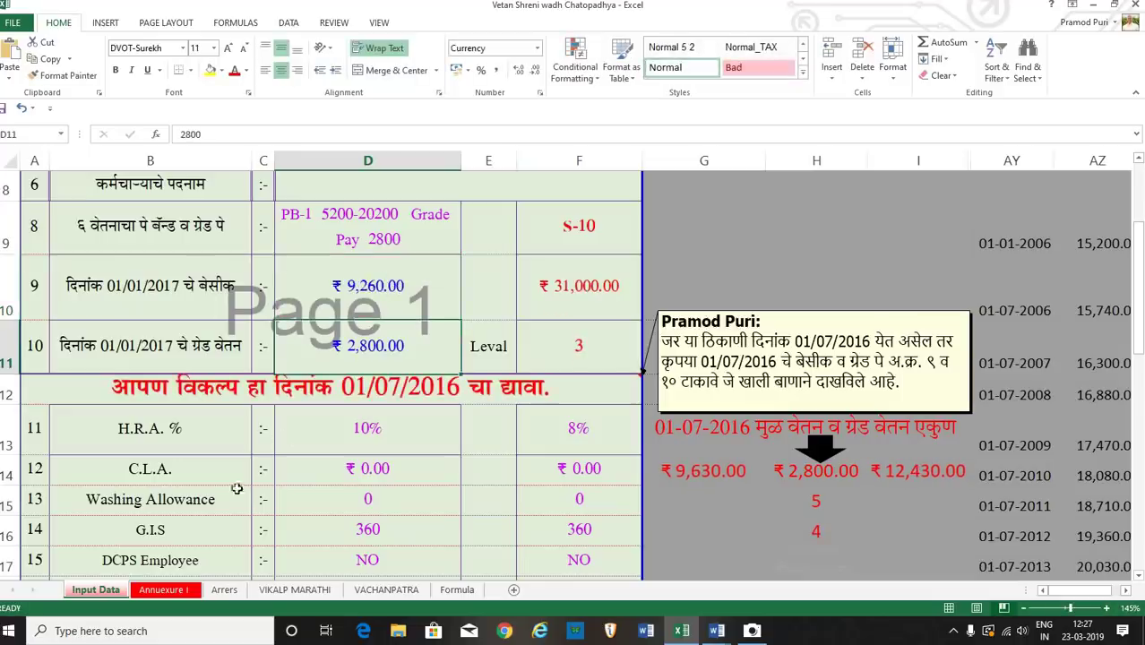
- Check how the changed basic pay affects the regular July increment amounts on the Annuexure I sheet
click(164, 590)
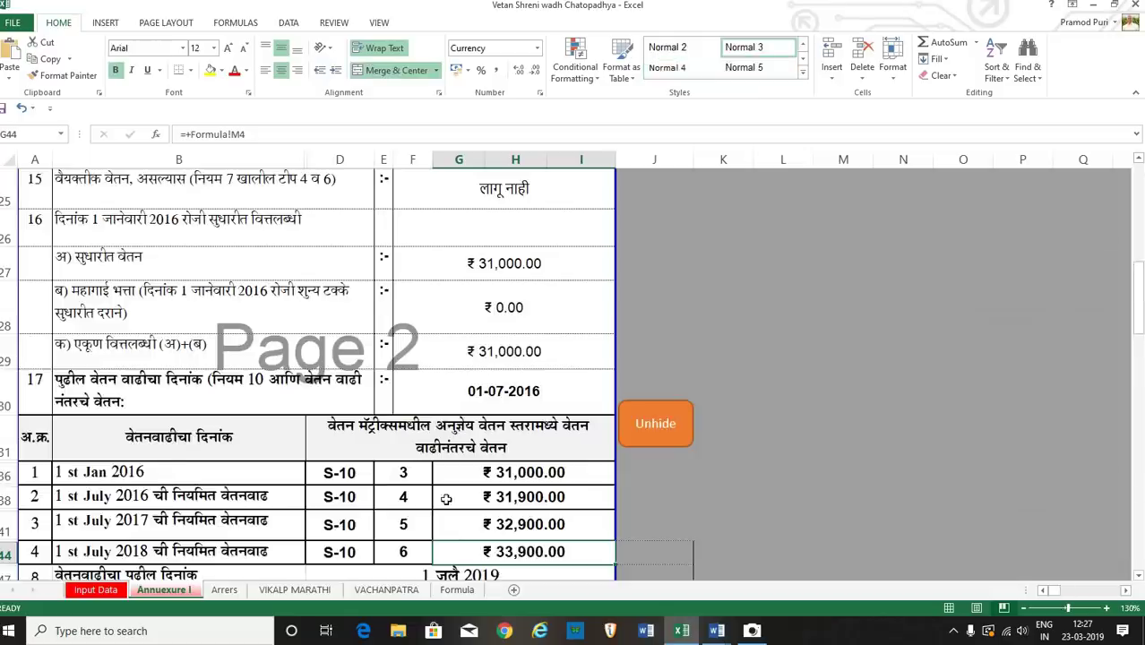
scroll(541, 422, down, 1)
click(536, 462)
click(542, 440)
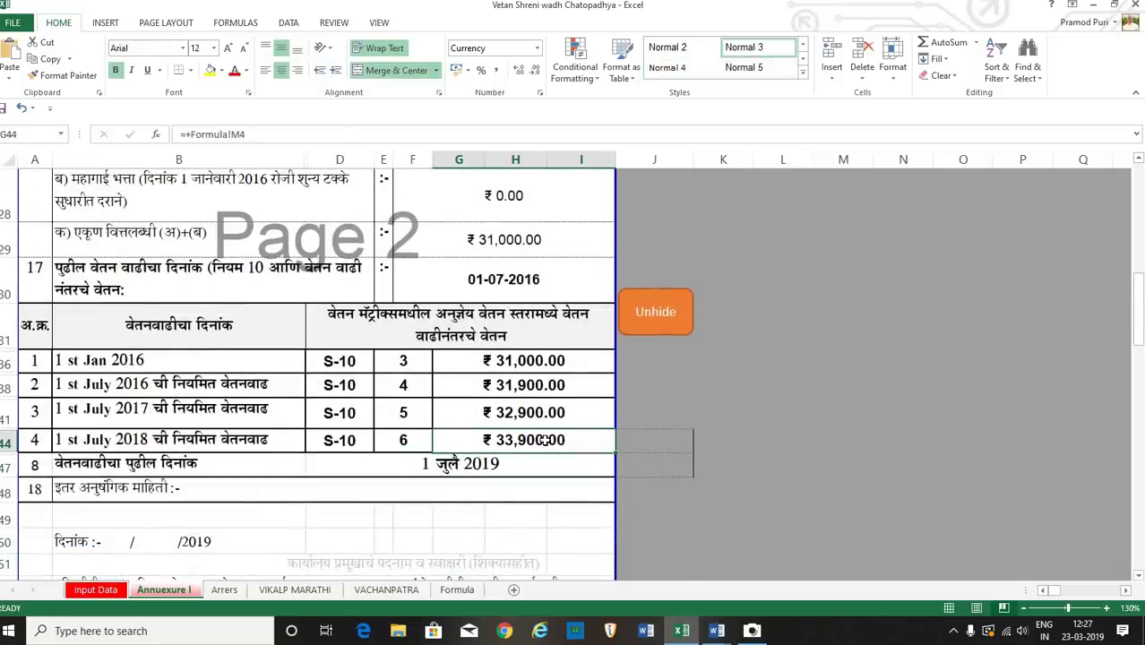
- Set the basic pay as on 01/01/2017 to 9630 on the Input Data sheet
click(105, 591)
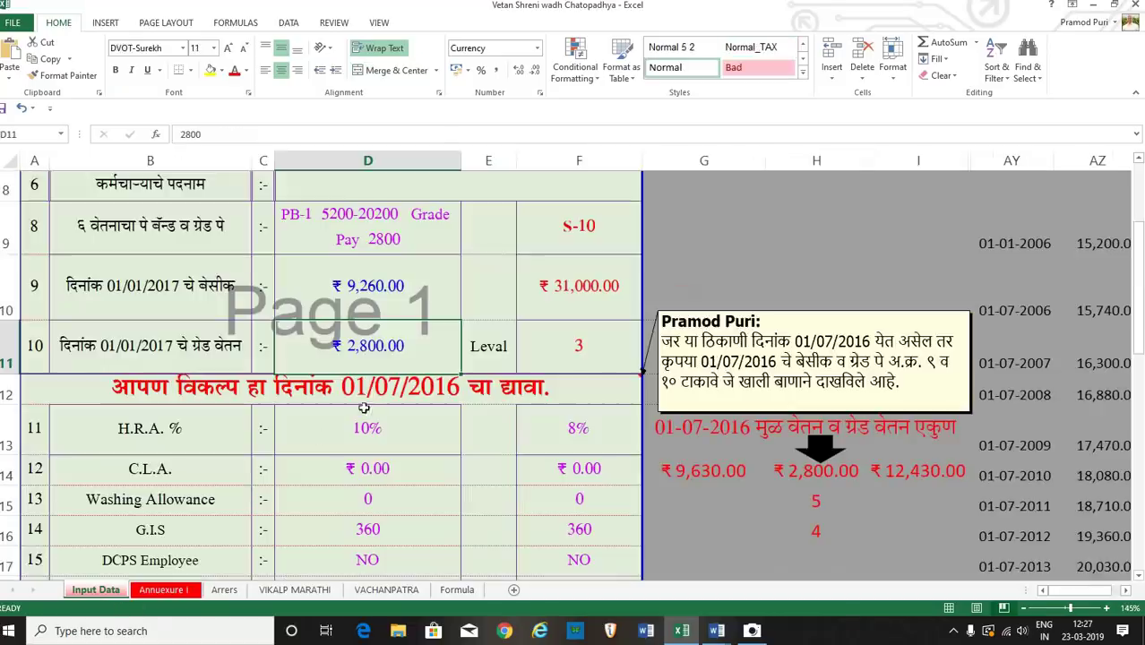
click(395, 291)
text(9630)
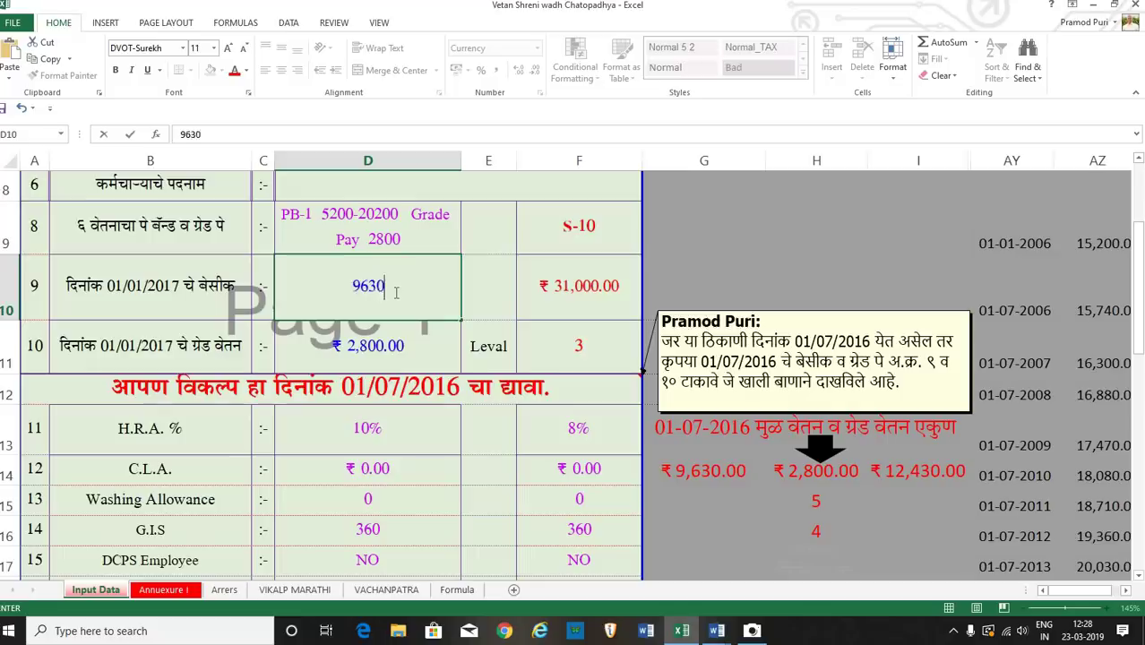
key(Return)
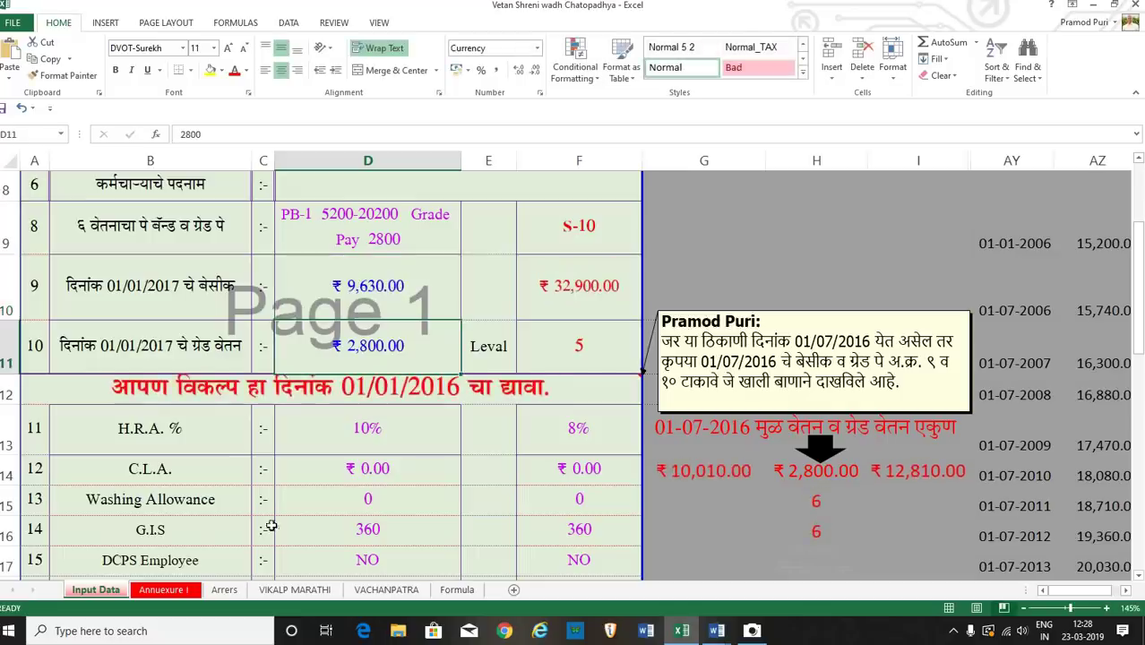
- Unhide the promotion rows of the increment table on Annuexure I and set the promotion date to 01-07-2016
click(186, 593)
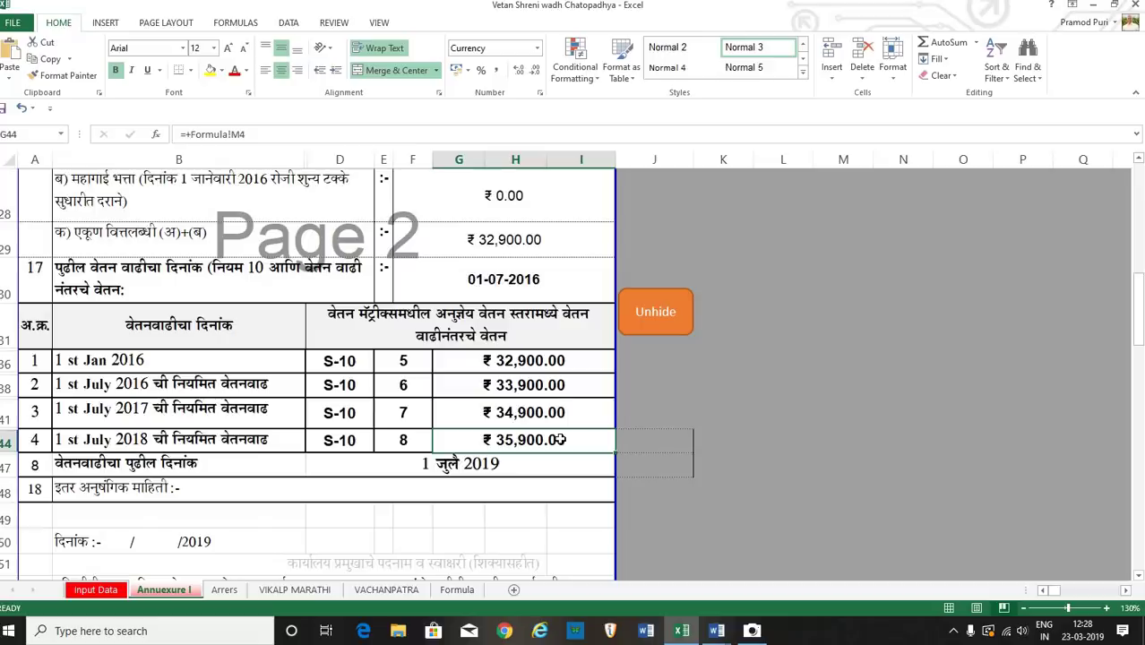
click(468, 513)
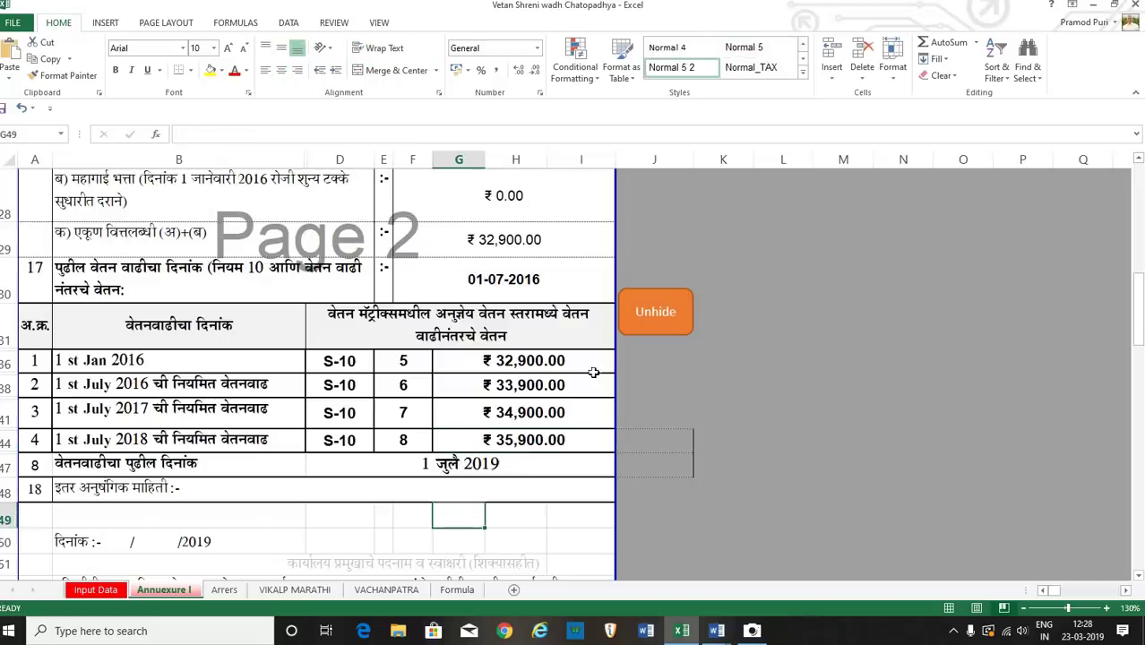
click(655, 314)
double_click(568, 472)
key(BackSpace)
text(6)
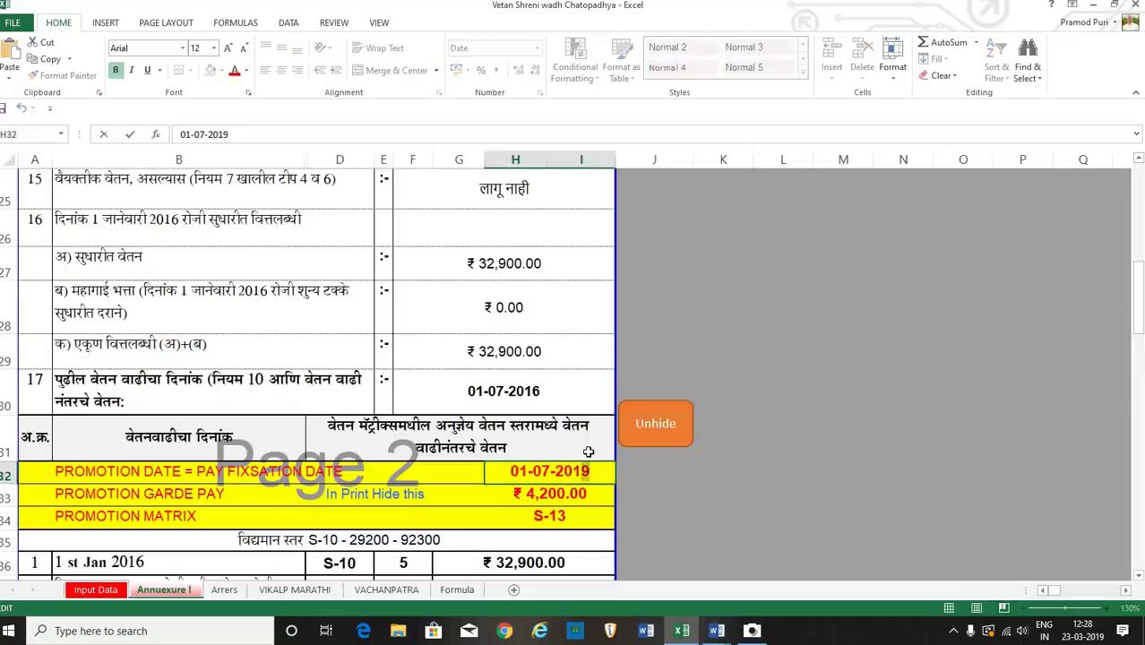
click(710, 502)
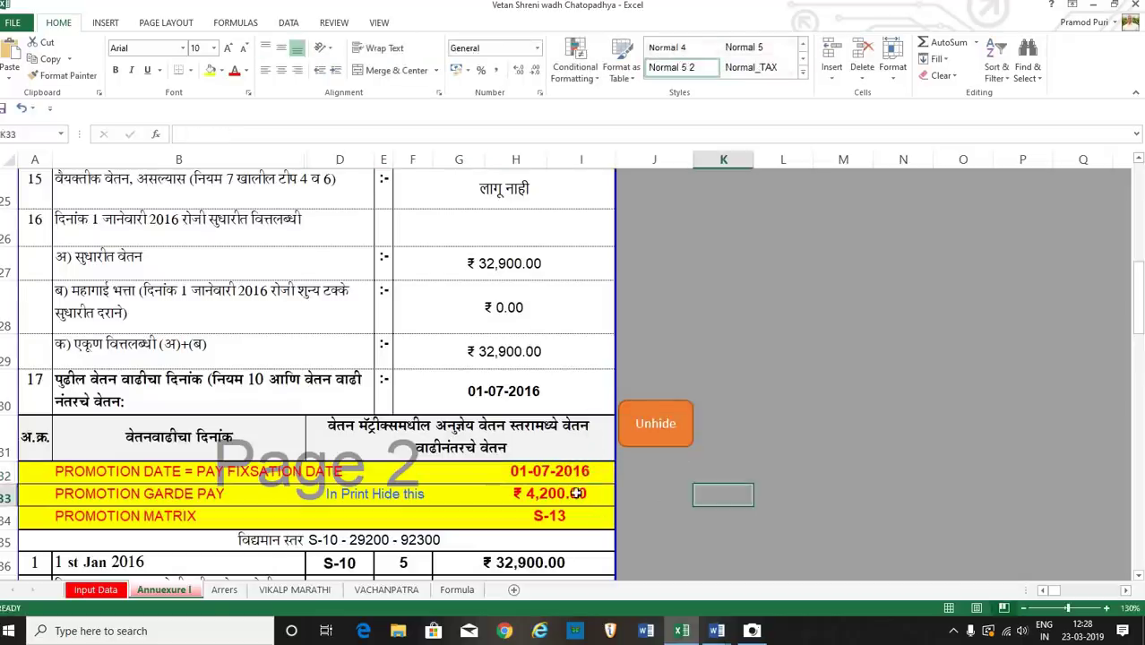
- Check the promotion grade pay and switch the increment table to the "01/01/2016 To 30/06/2016" layout using its macro below the annexure
click(575, 493)
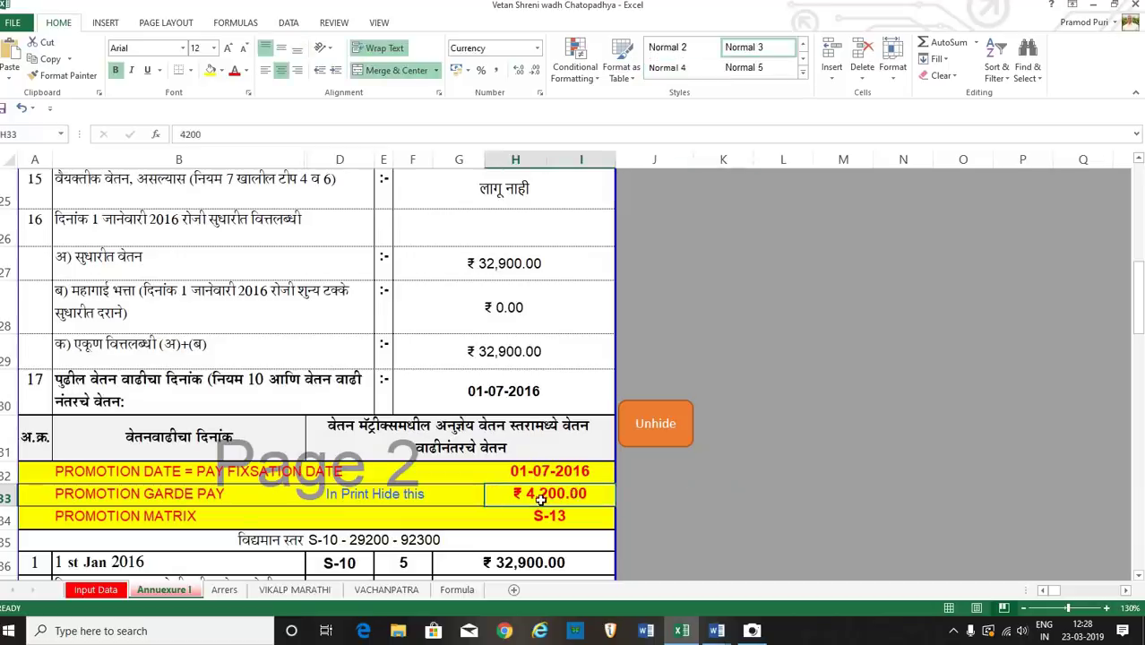
scroll(540, 500, down, 1)
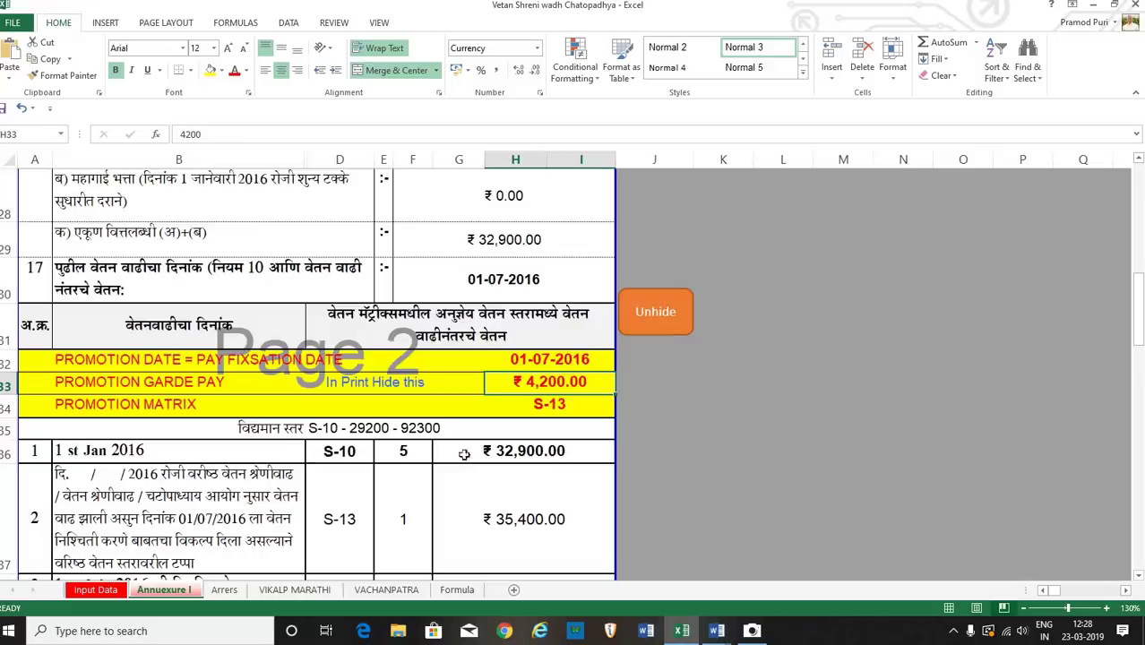
scroll(328, 454, down, 8)
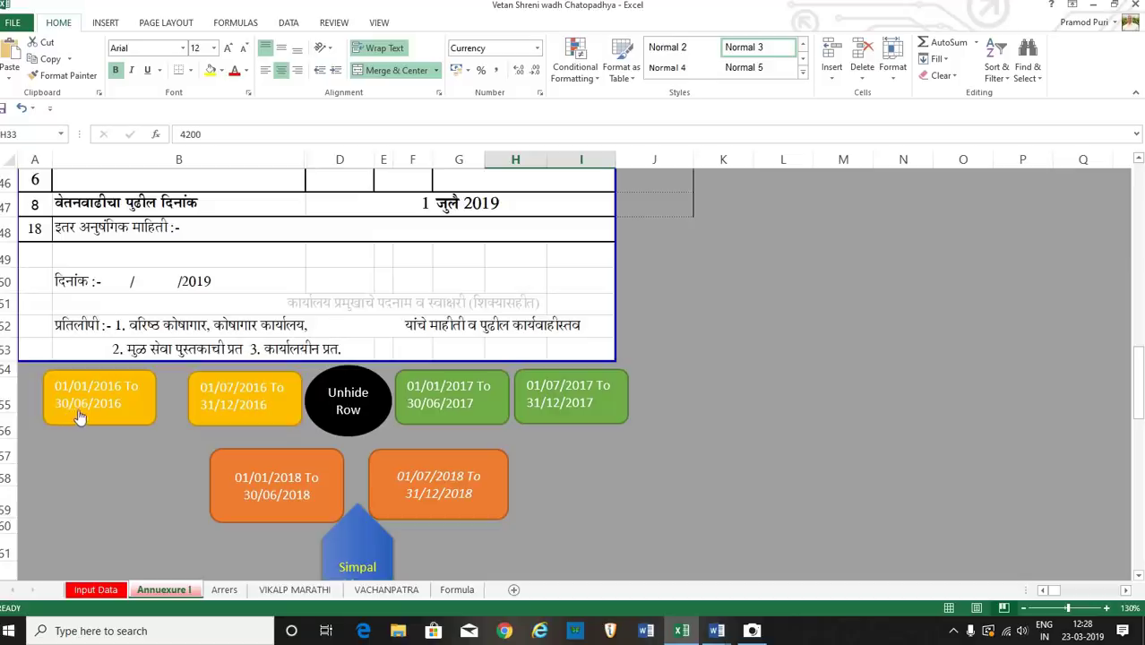
click(752, 631)
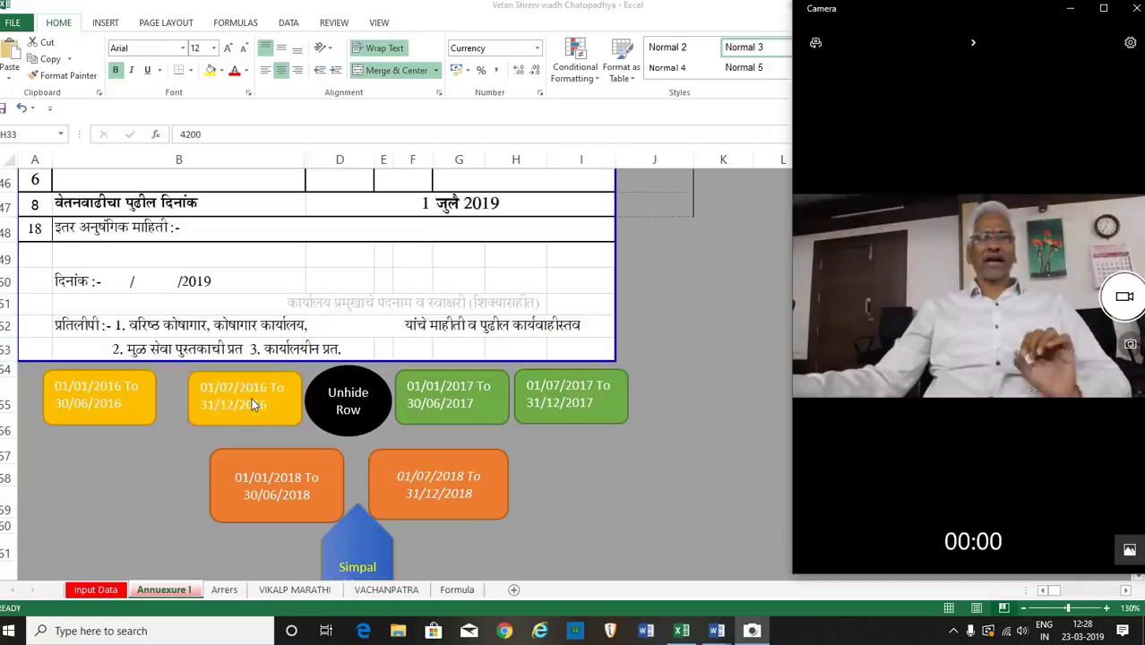
click(102, 394)
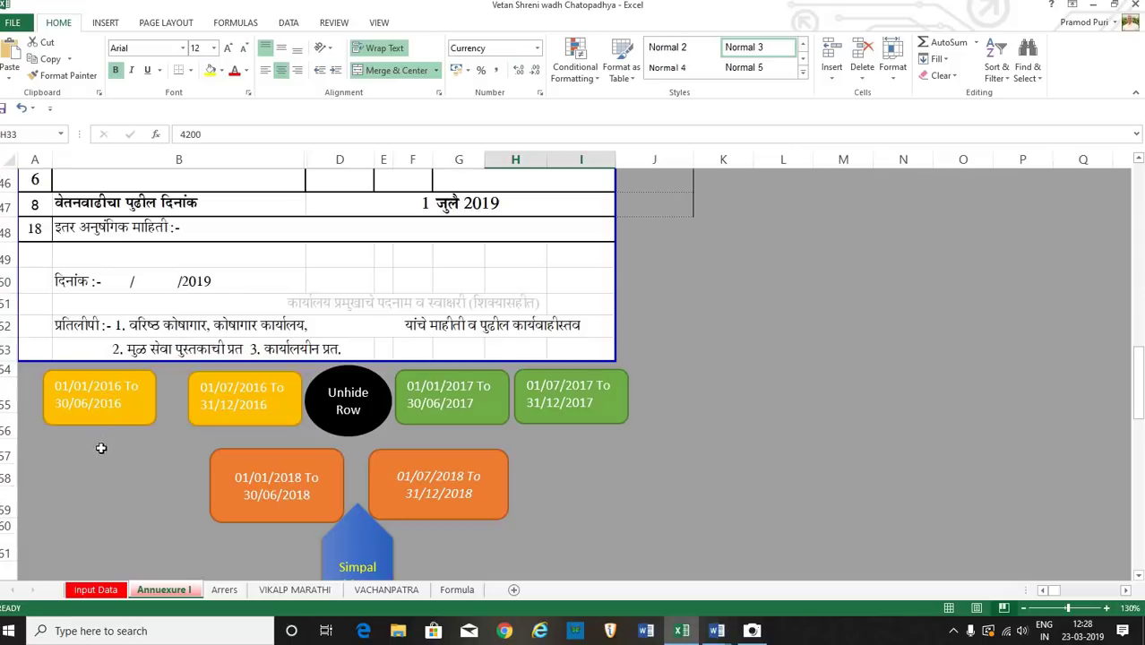
click(112, 332)
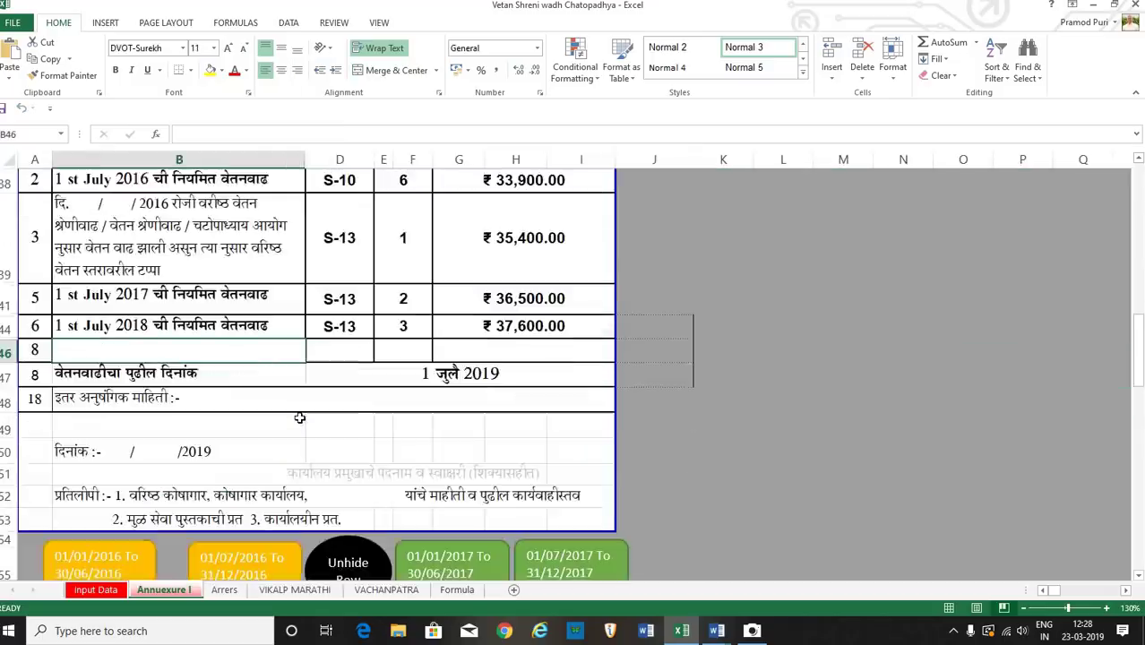
- Fill in the blank day and month as 5 / 5 in the 2016 senior pay scale entry directly below 1st Jan 2016
scroll(299, 417, up, 4)
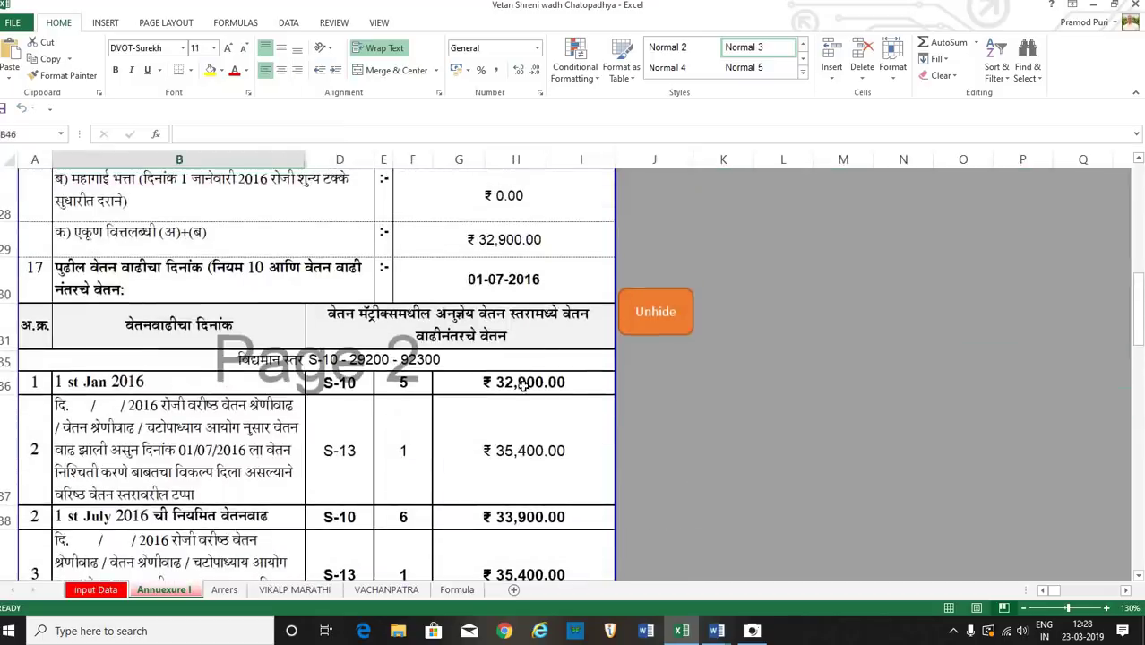
click(566, 381)
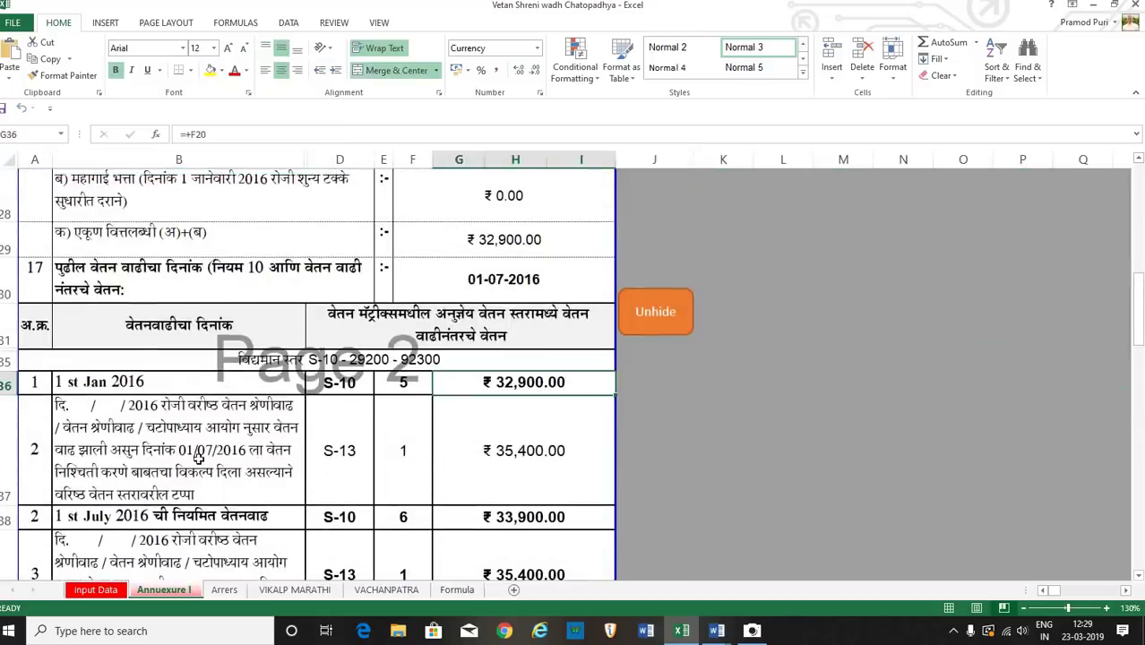
click(100, 409)
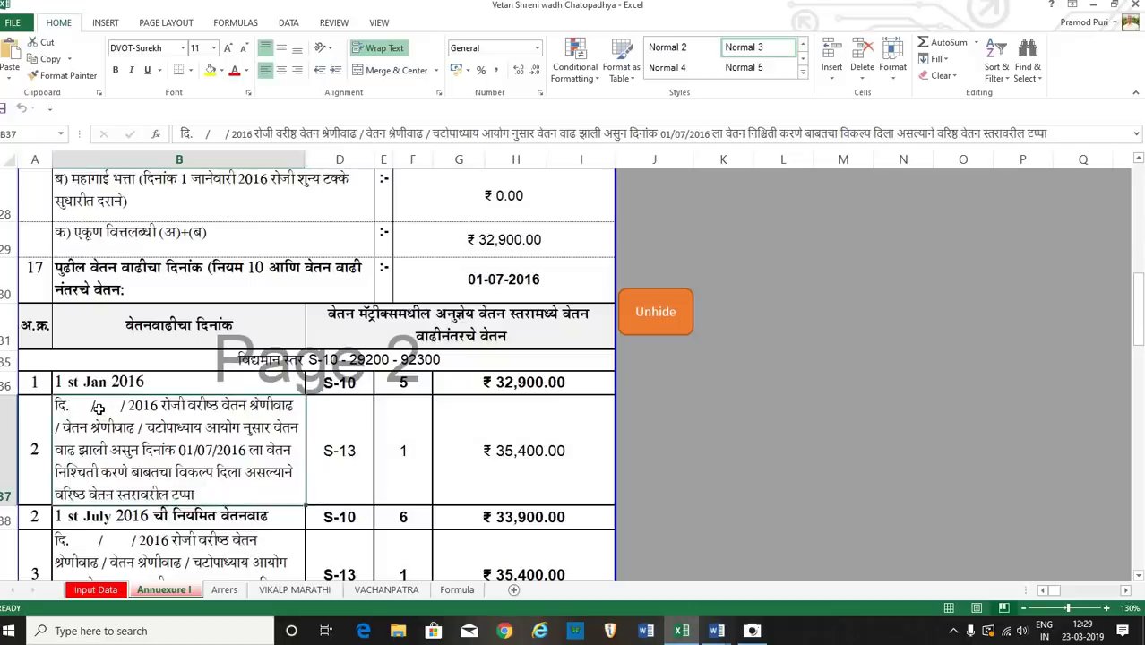
double_click(82, 408)
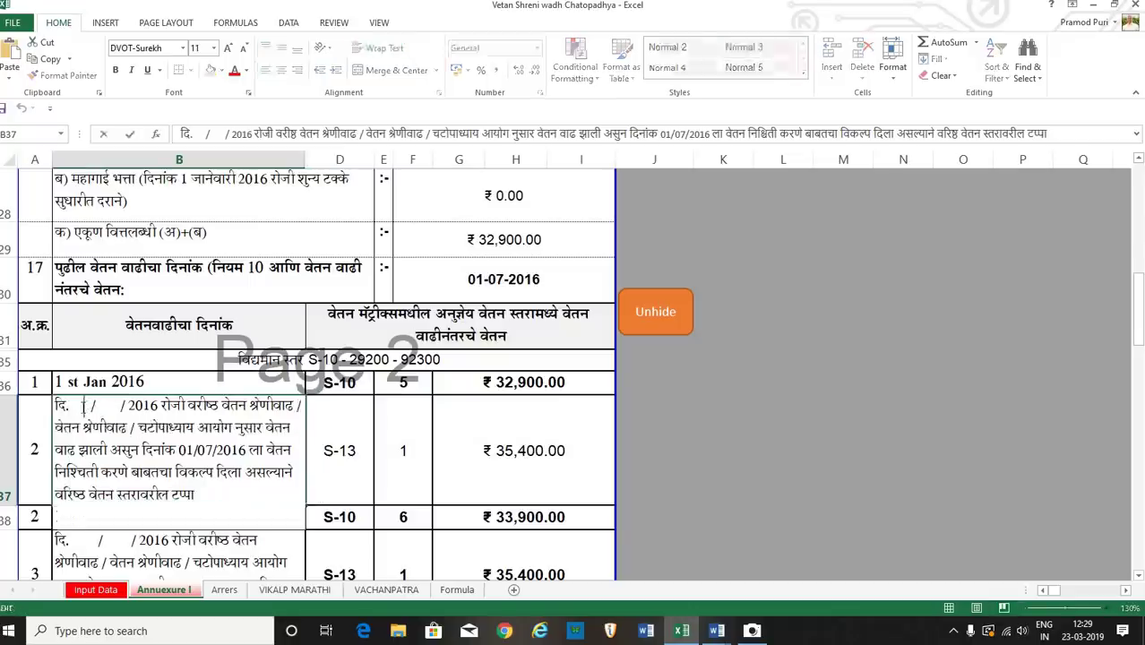
text(5 /  )
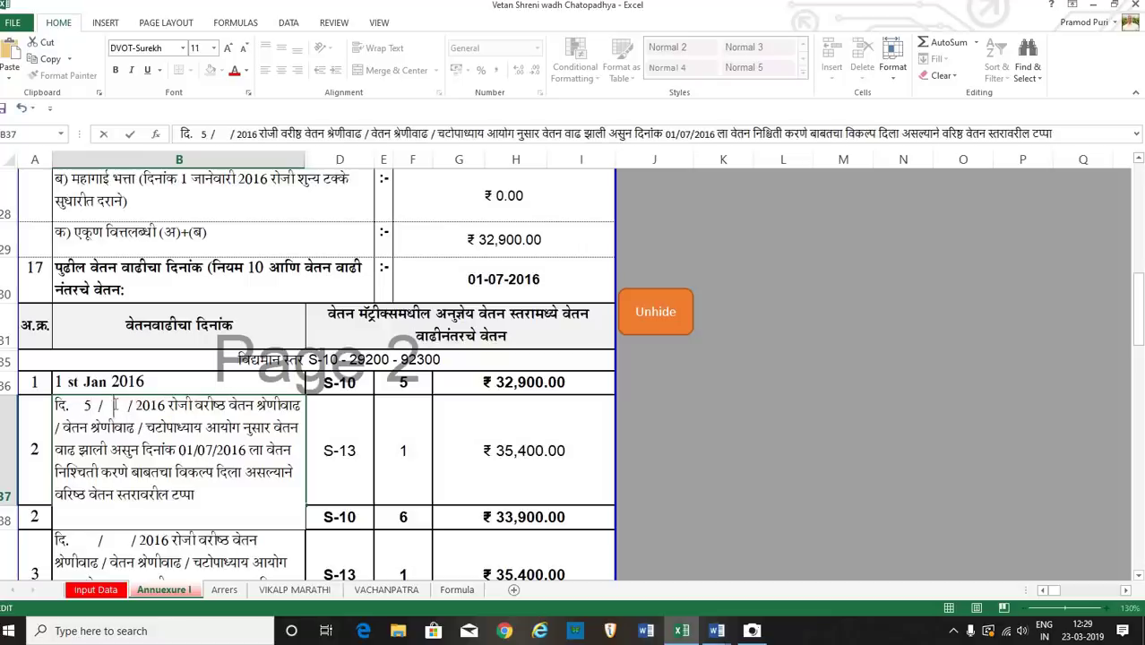
text(5)
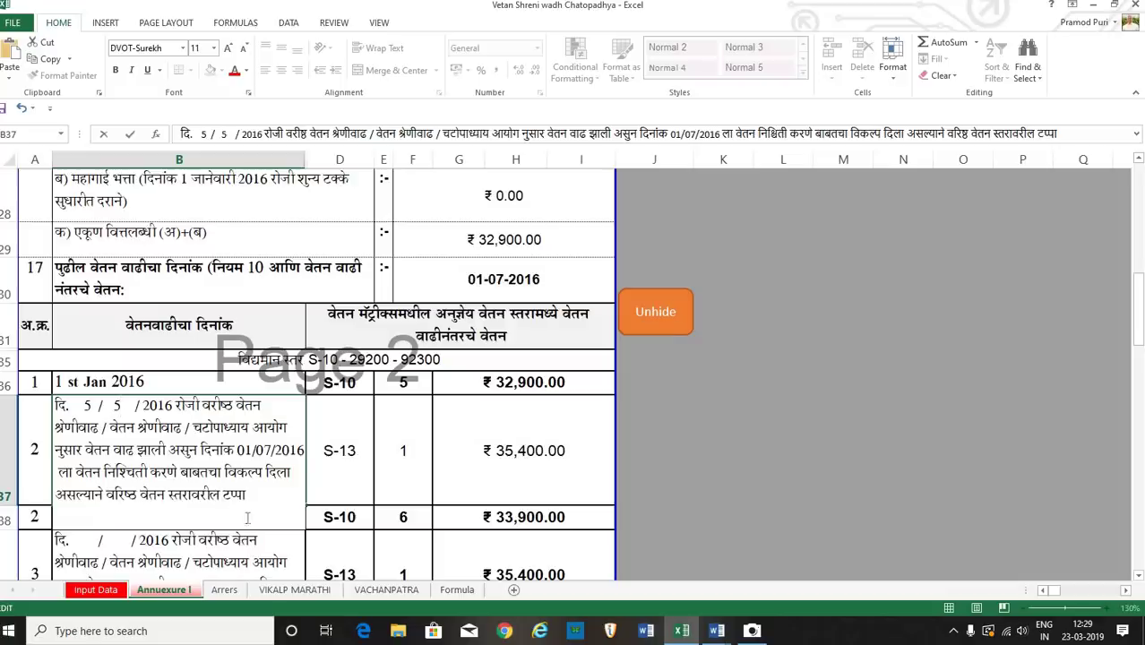
click(338, 471)
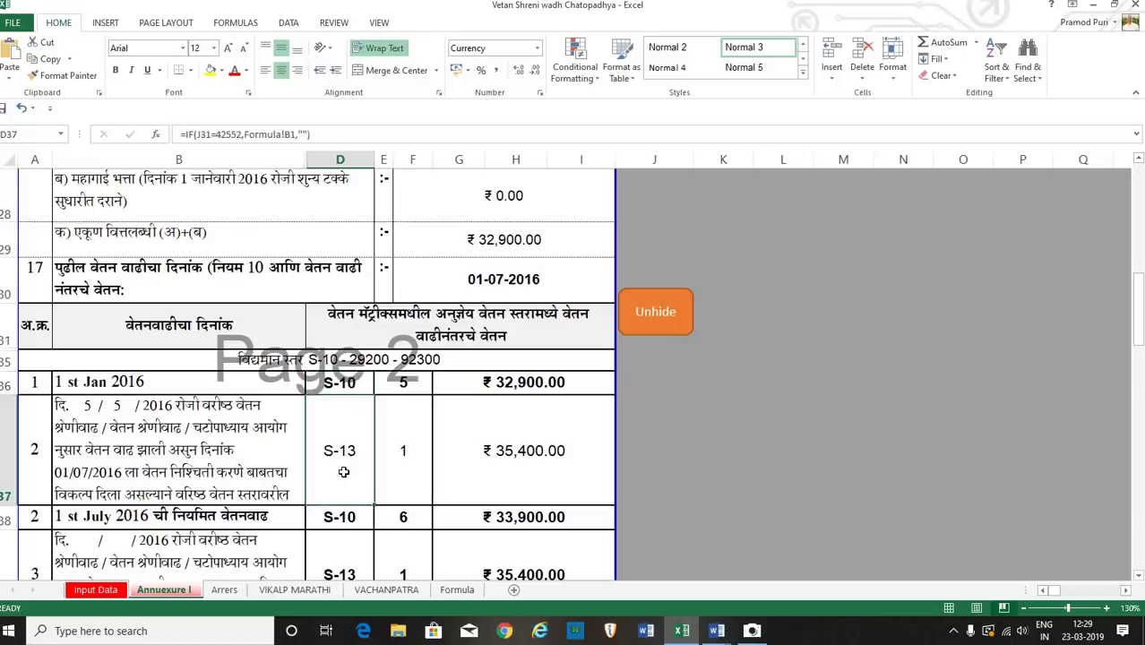
- Compare the stage and pay of the senior pay scale entry below 1st Jan 2016 with the regular July 2016 increment
click(405, 476)
click(516, 475)
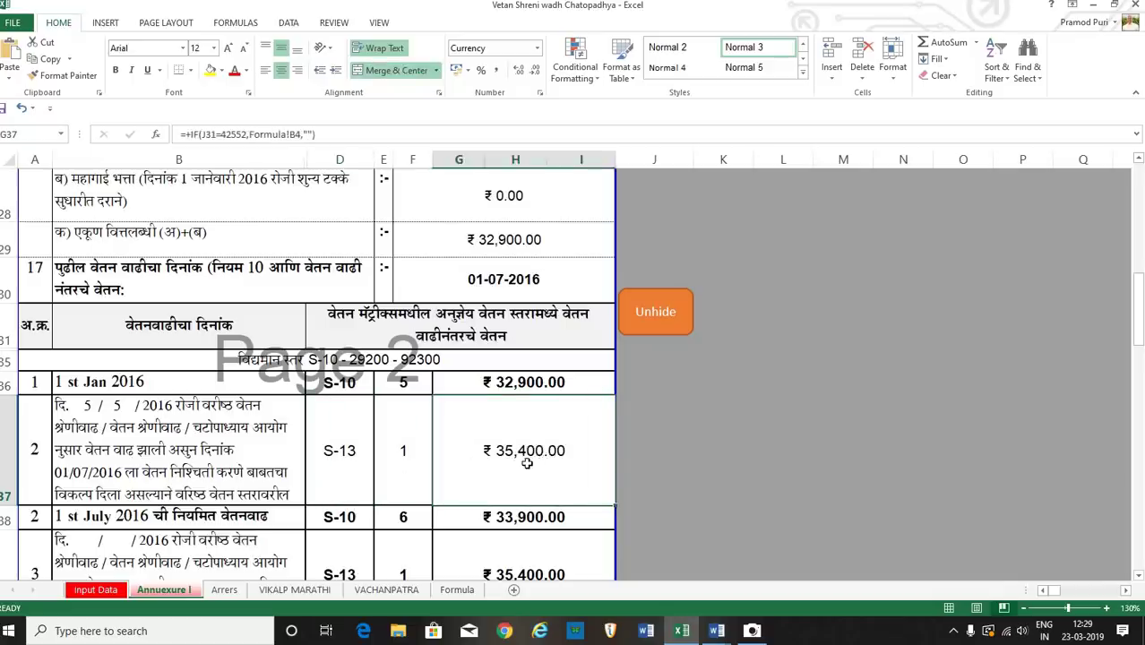
click(273, 455)
click(523, 406)
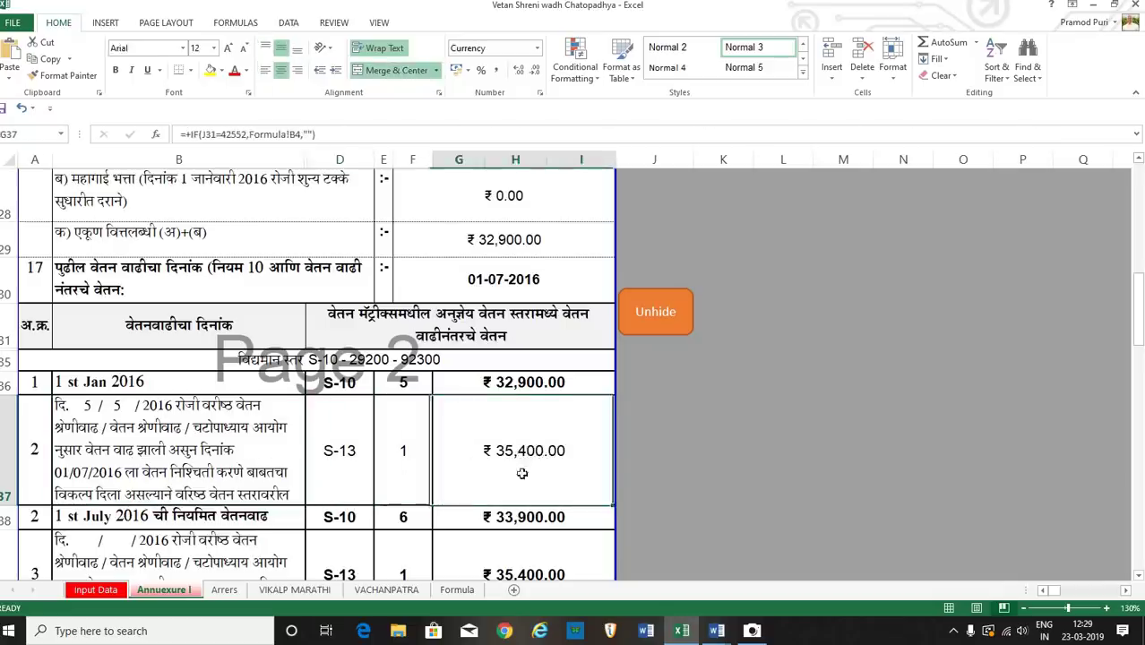
scroll(524, 526, down, 1)
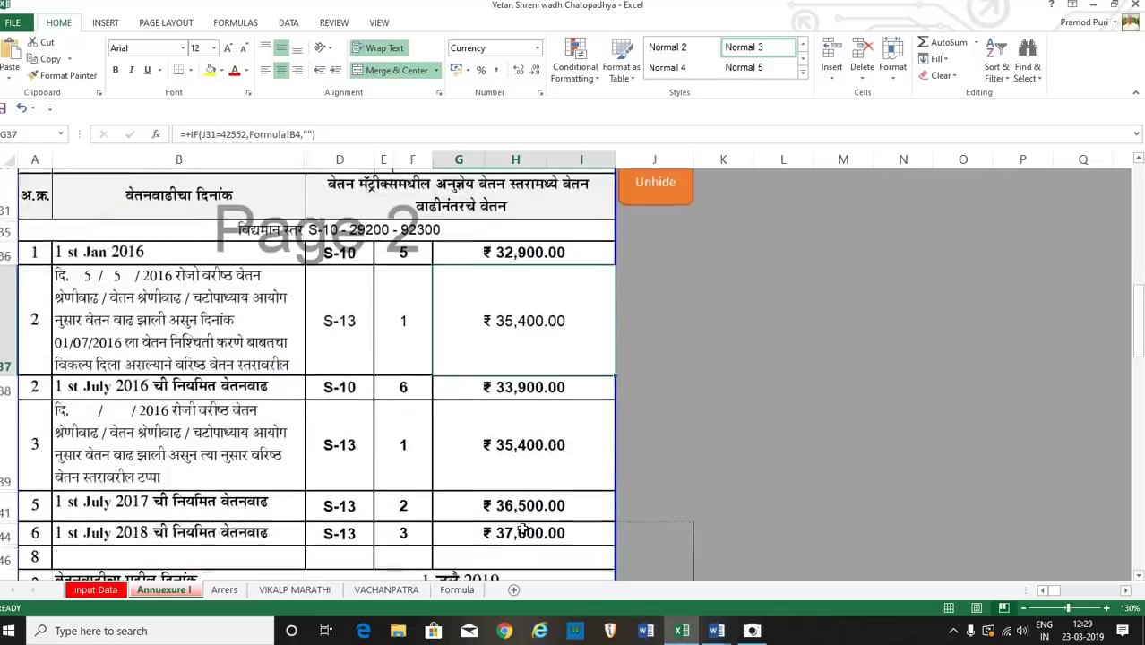
click(525, 386)
scroll(516, 481, up, 1)
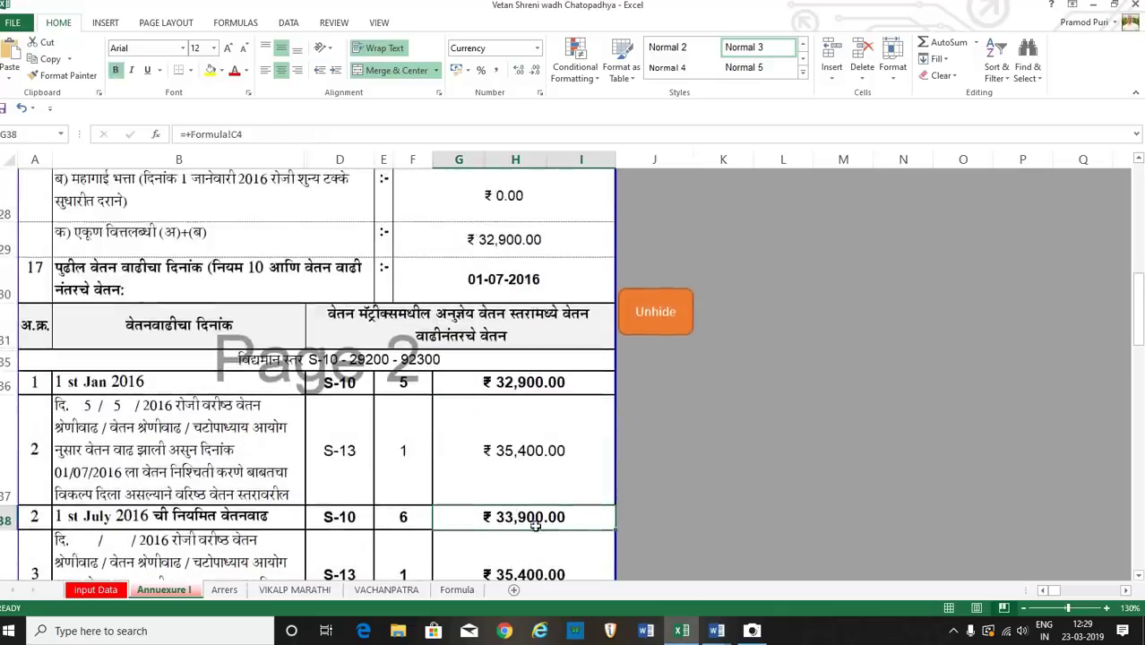
click(542, 445)
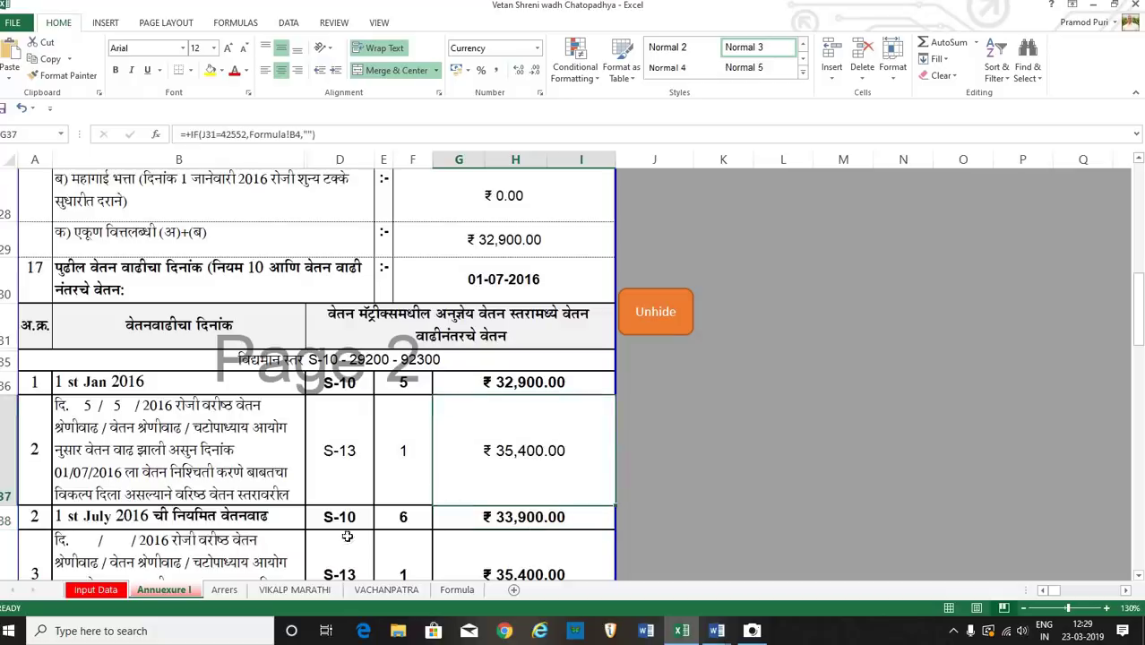
- Set the 01/01/2017 basic pay on the Input Data sheet to 15,500 and return to Annuexure I
click(107, 594)
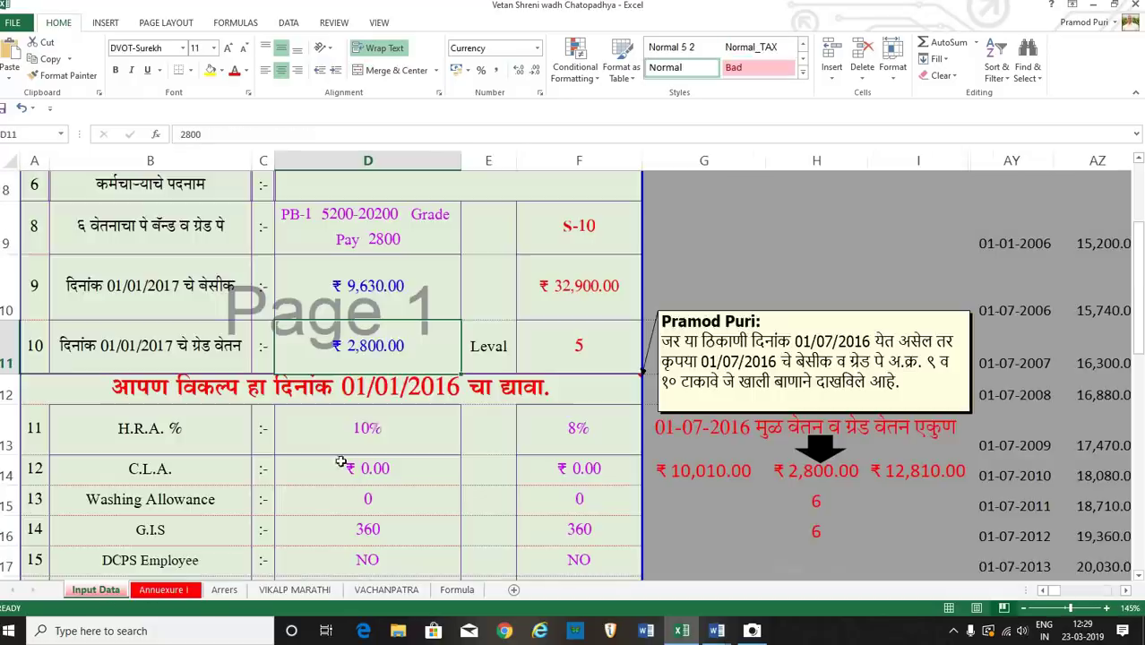
double_click(390, 288)
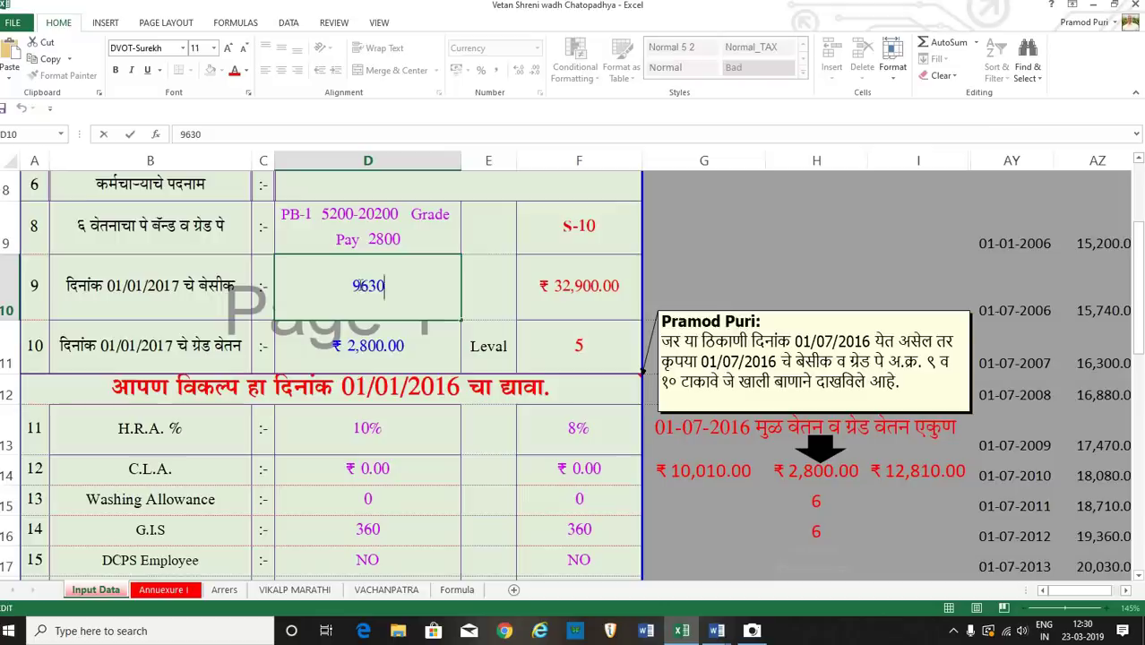
drag(402, 288, 351, 287)
text(15,500)
key(Return)
click(163, 590)
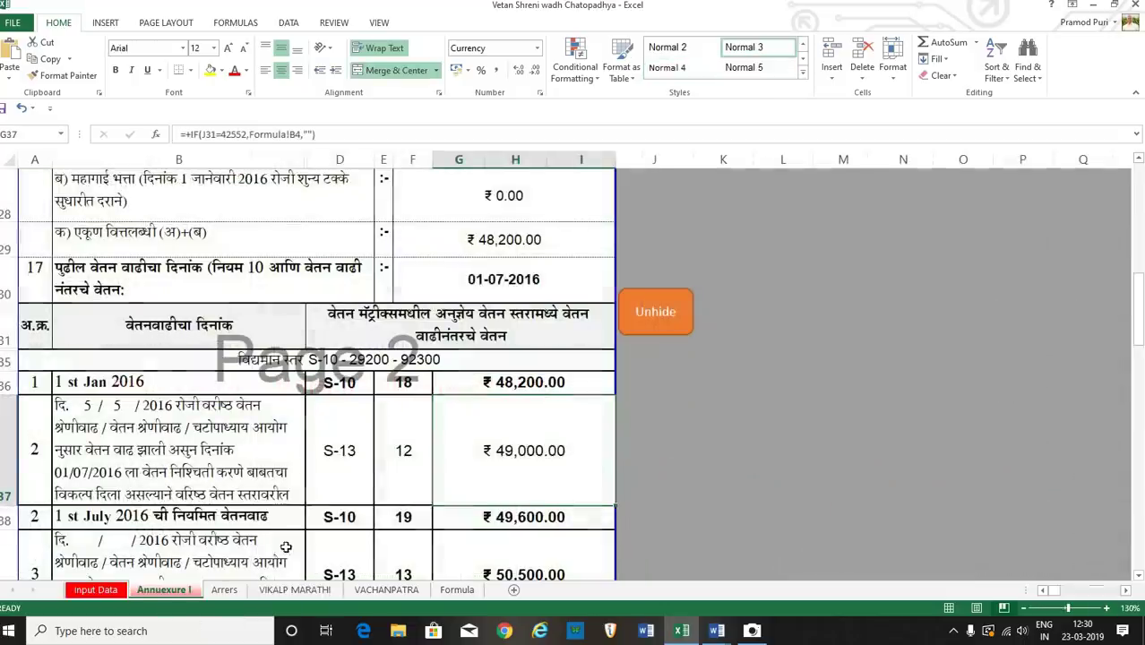
- Compare the 1st Jan 2016 pay with the level, stage and pay of the senior pay scale entry dated 5 / 5 / 2016
click(520, 383)
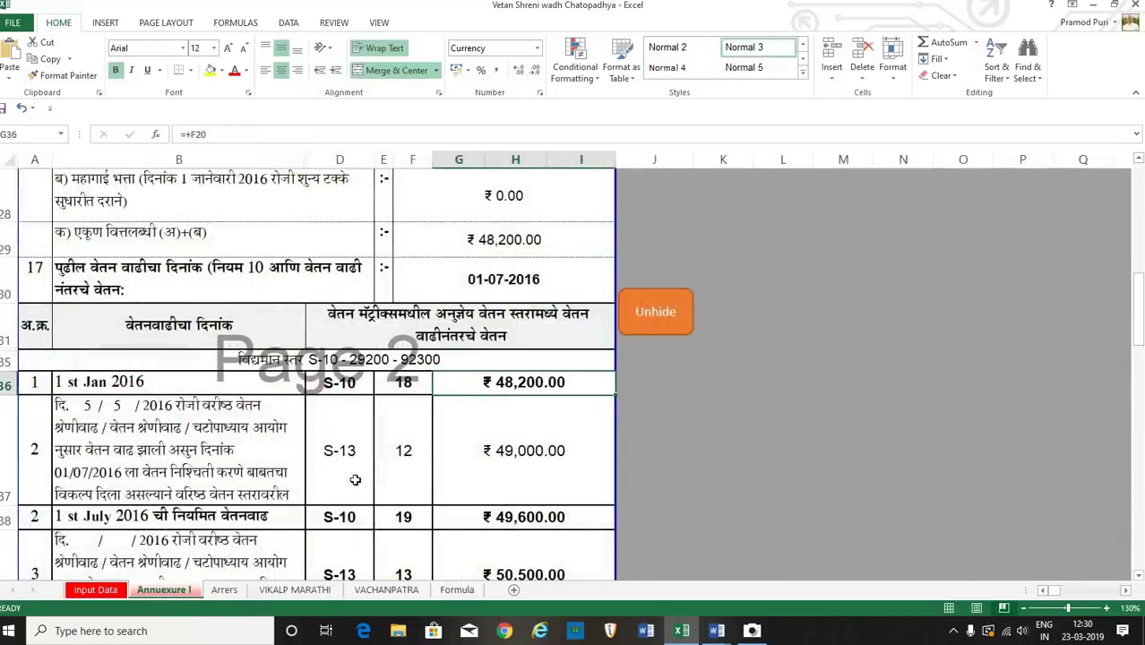
click(339, 466)
click(109, 432)
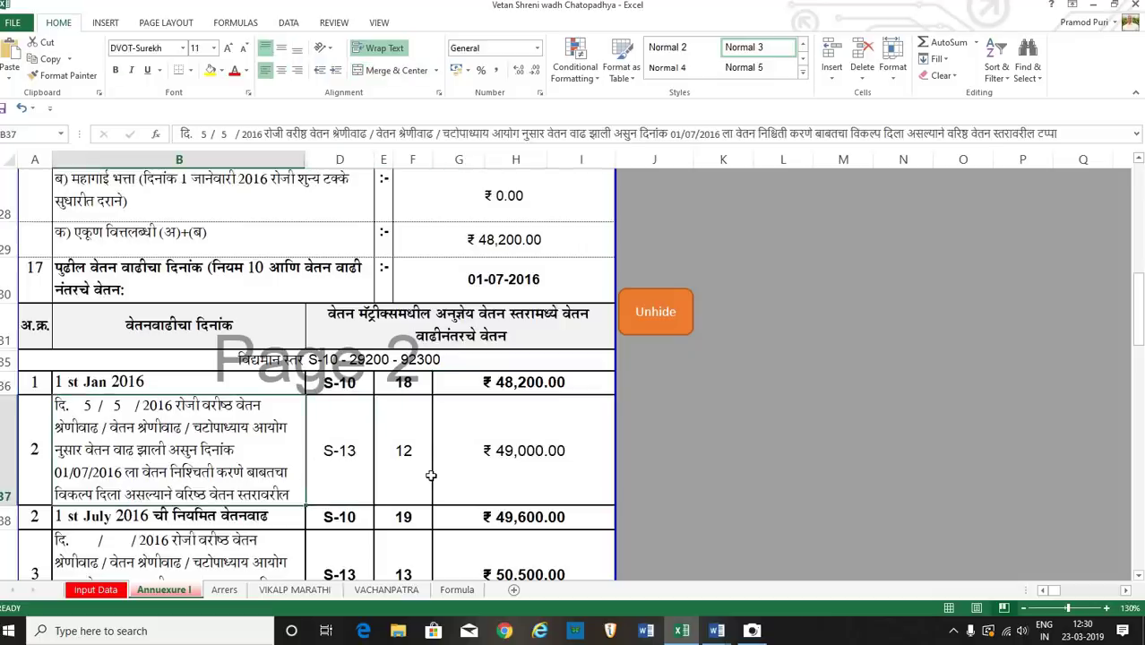
click(483, 468)
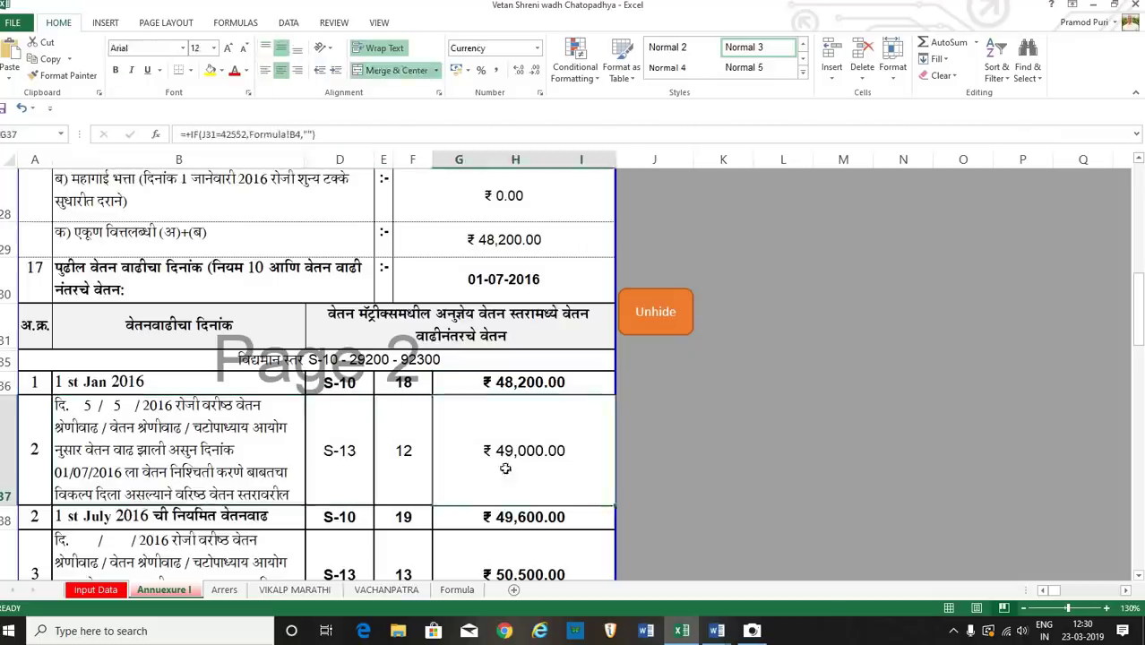
click(540, 385)
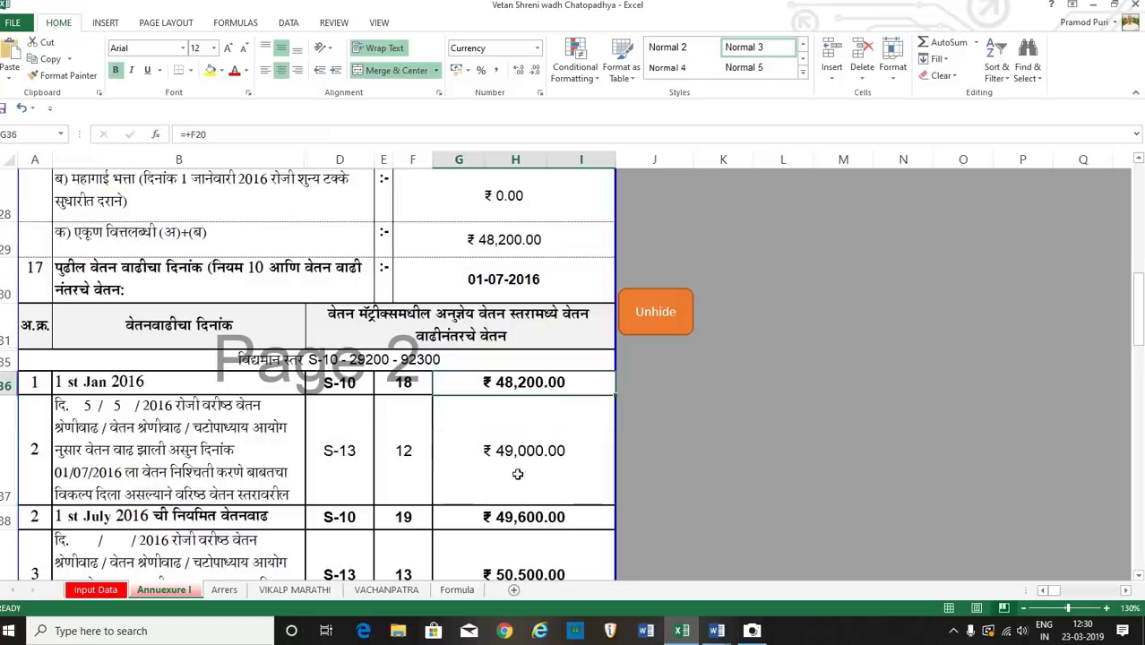
click(357, 468)
click(390, 466)
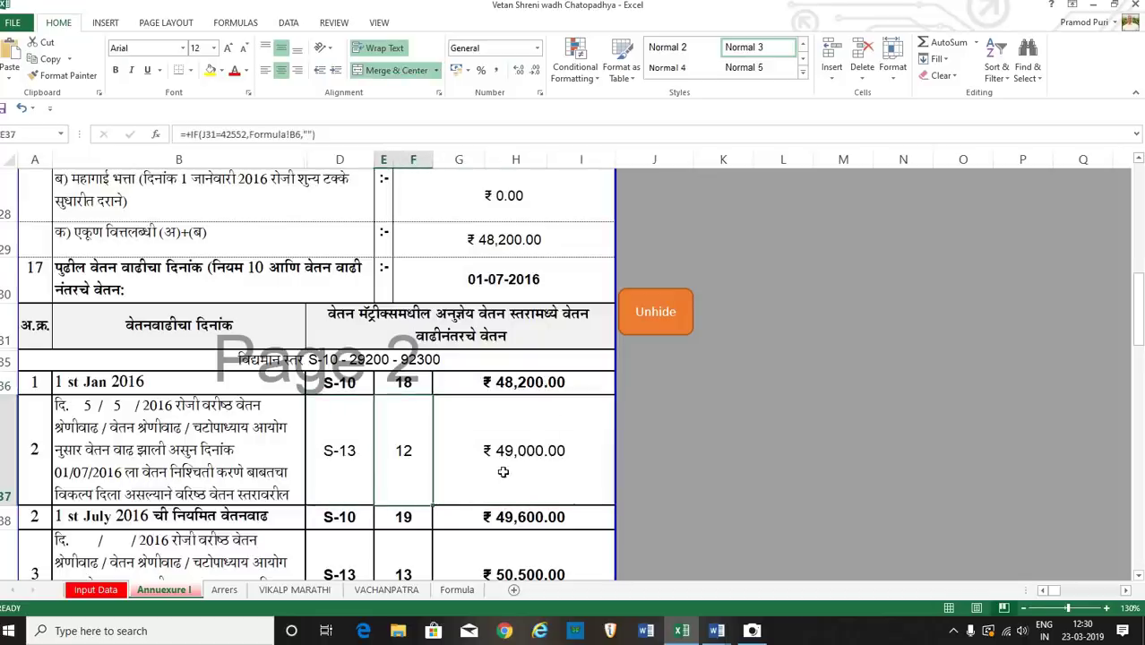
click(501, 467)
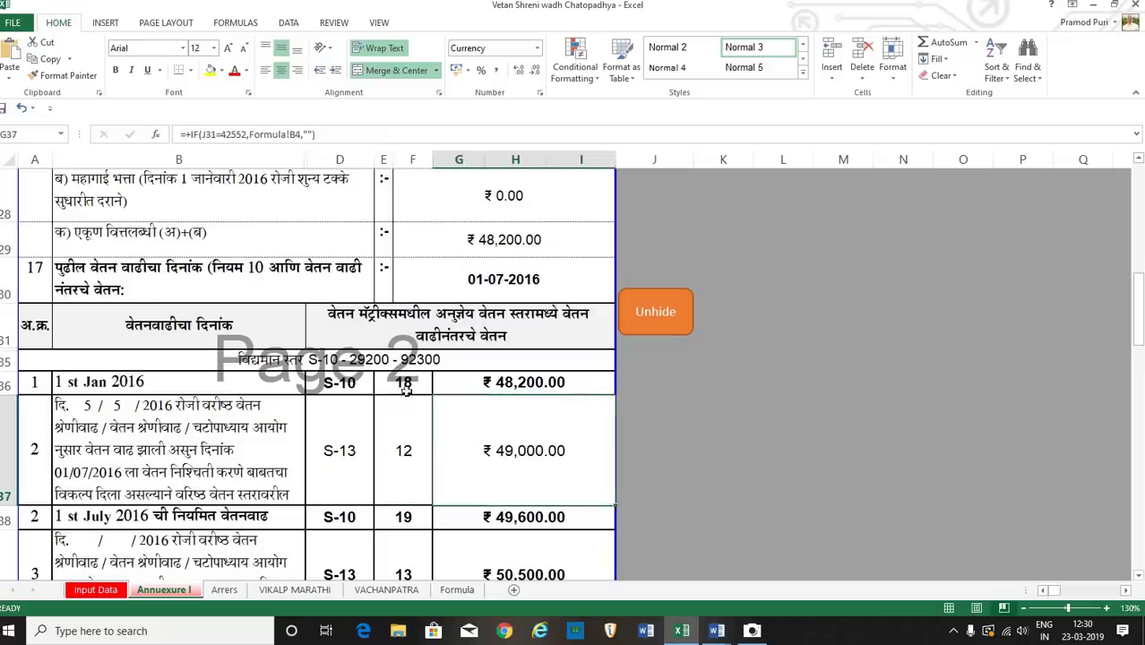
- Compare the regular July 2016 increment's stage and pay with the senior pay scale entries directly above and below it
click(408, 383)
click(404, 520)
scroll(402, 383, down, 3)
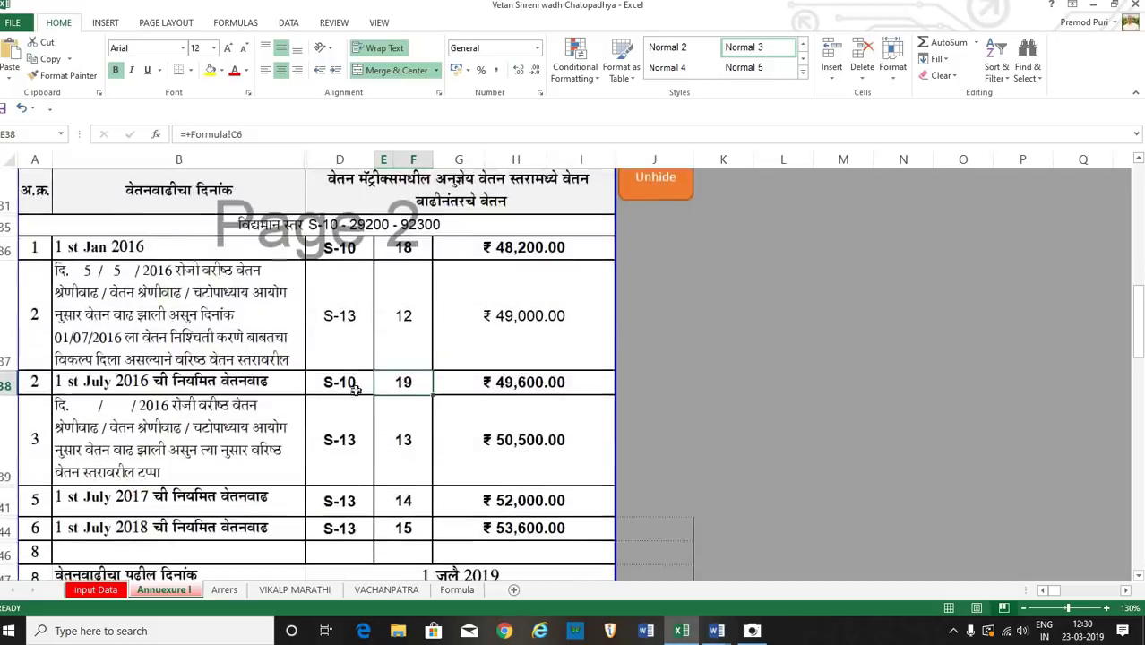
click(333, 446)
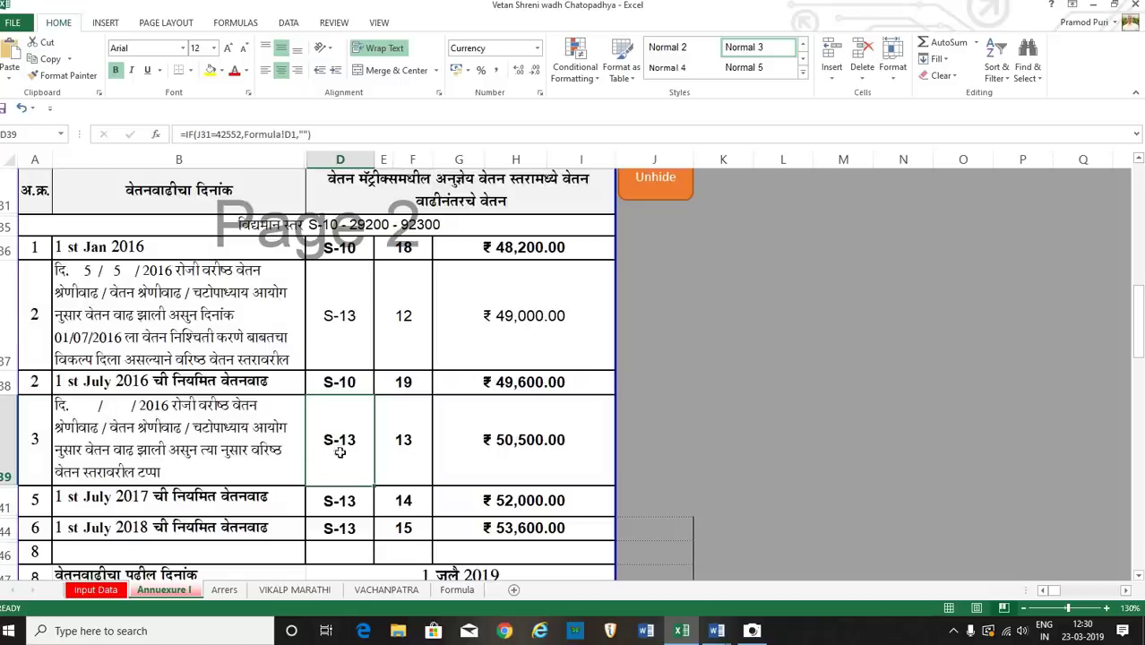
click(342, 333)
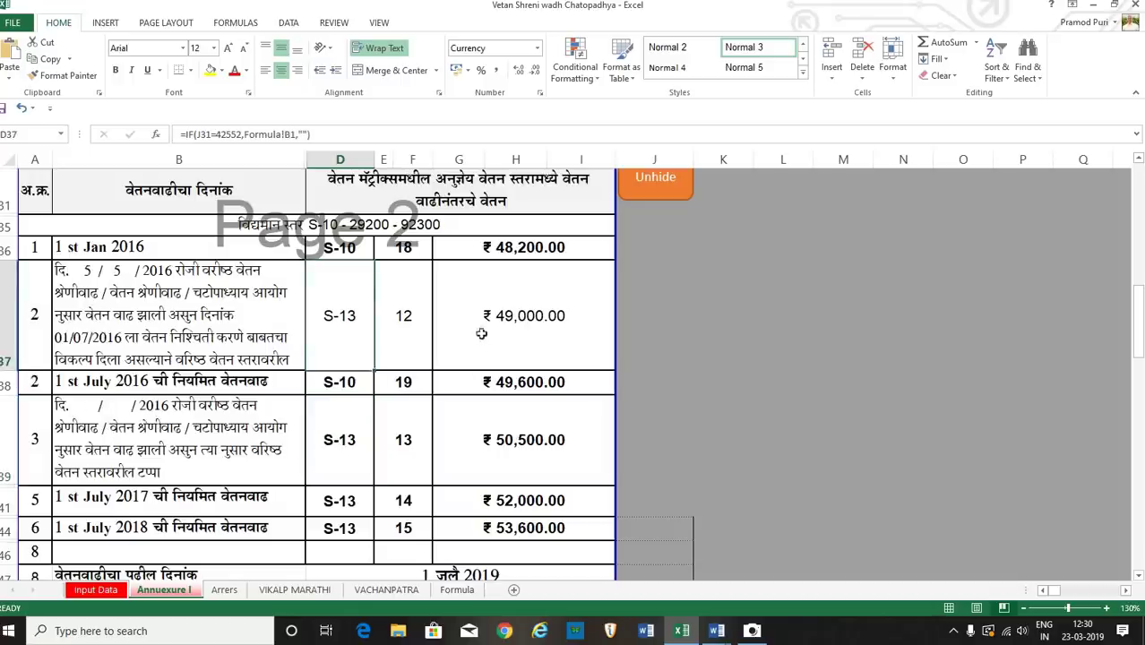
click(518, 383)
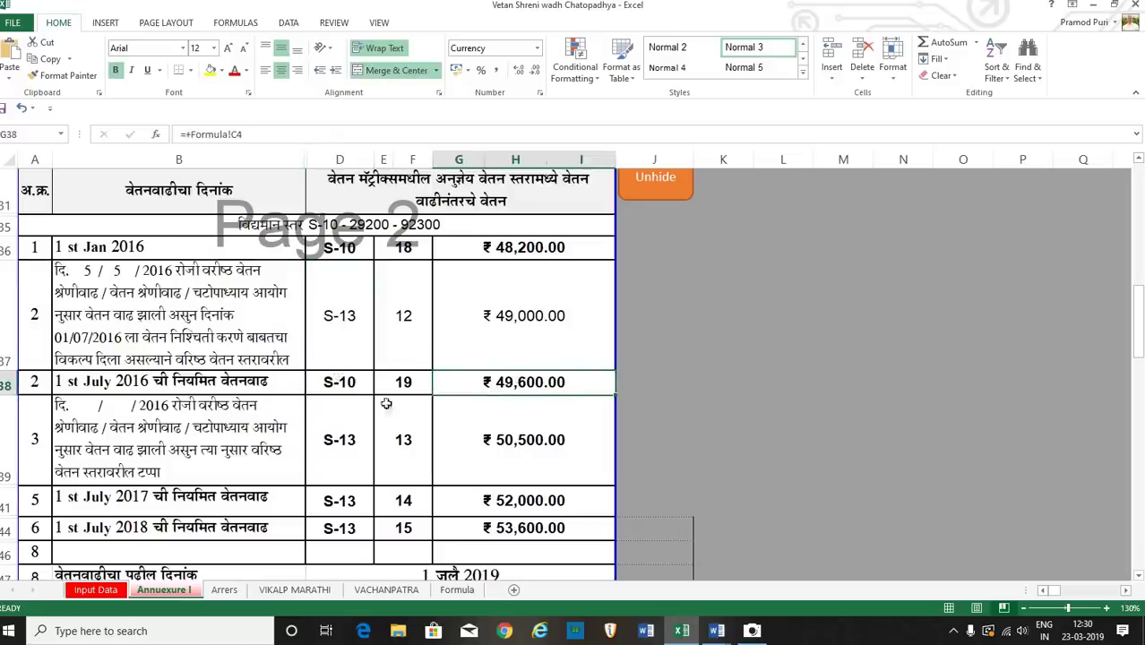
click(402, 450)
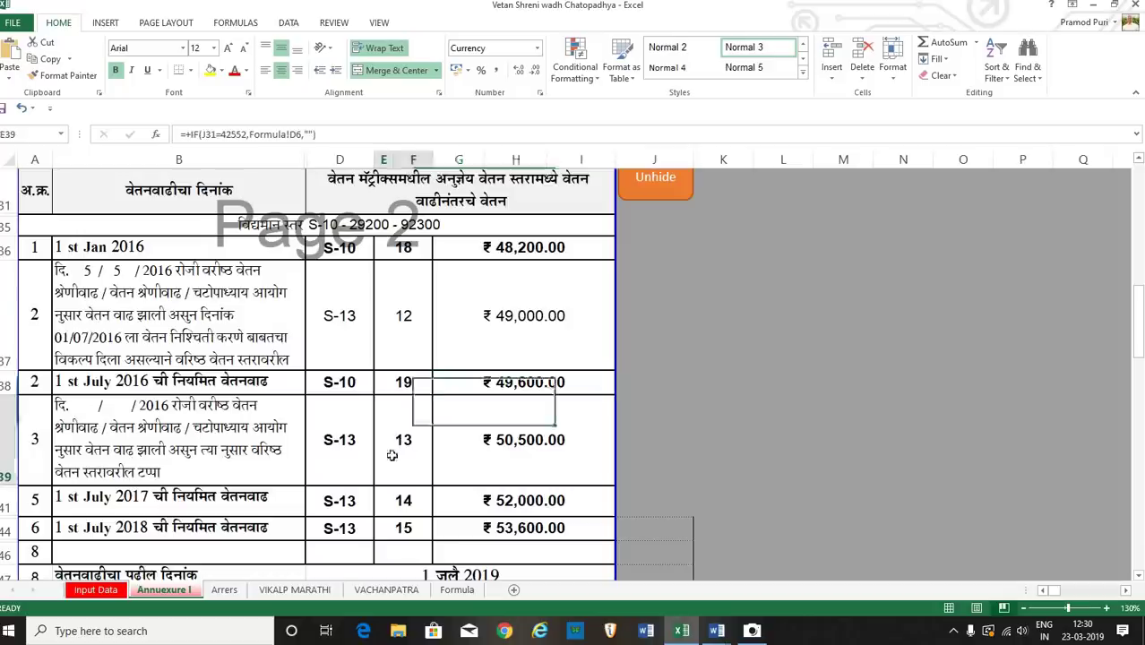
click(516, 456)
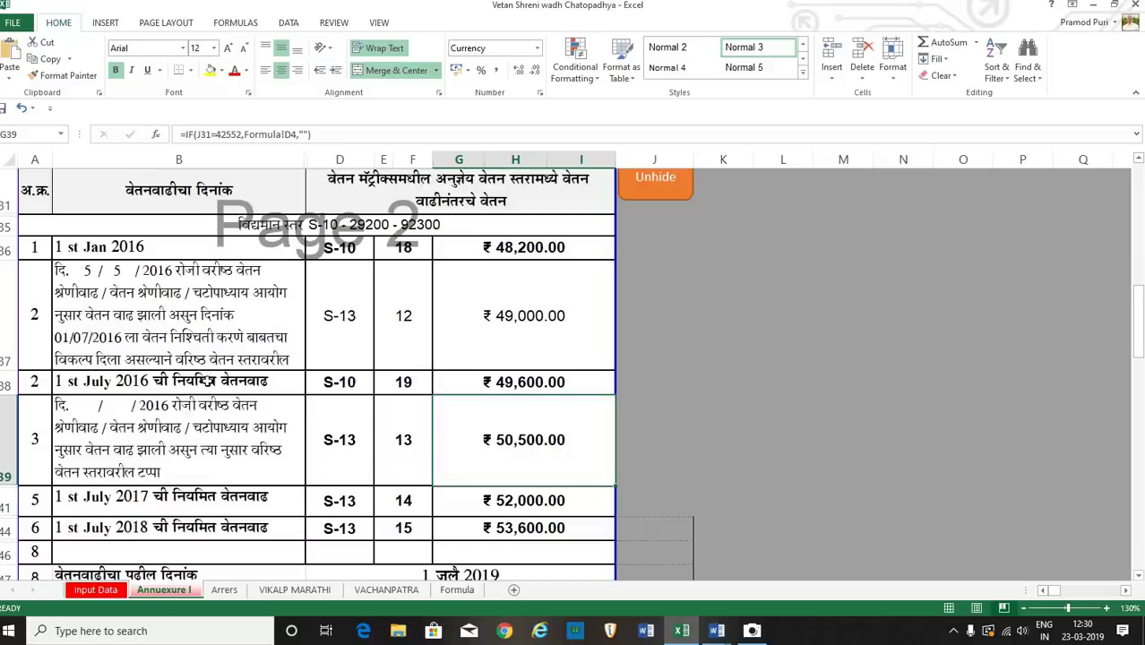
- Examine how pay progresses from the regular July 2016 increment through the undated senior pay scale entry to the July 2017 and 2018 increments
click(517, 382)
click(506, 439)
click(525, 381)
click(493, 439)
click(528, 502)
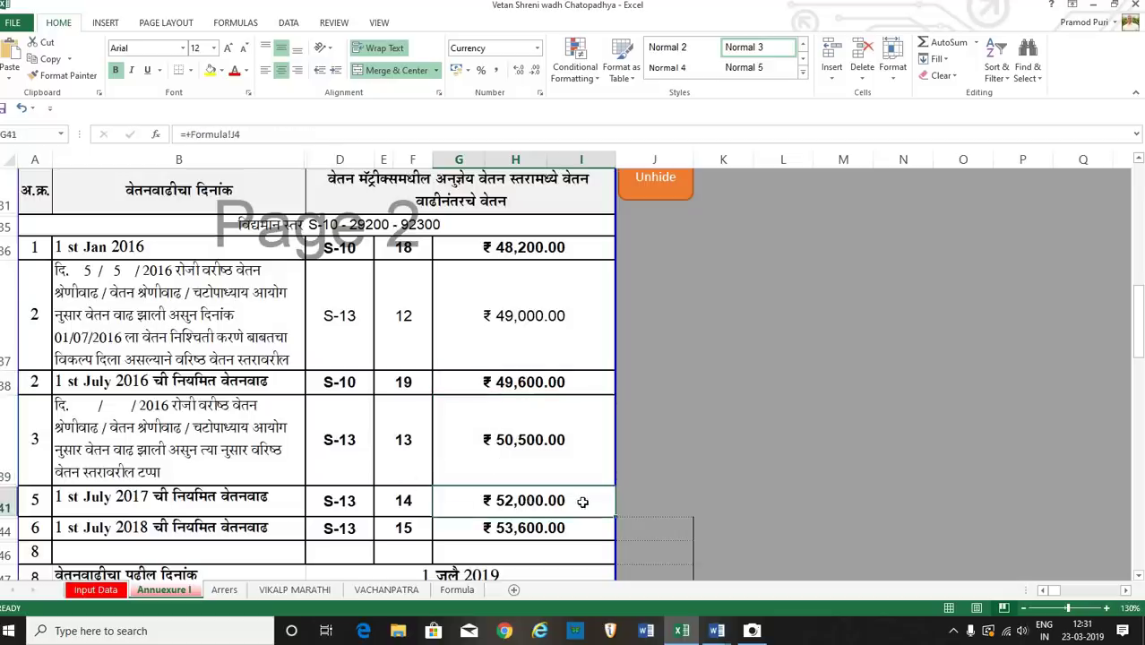
scroll(578, 504, down, 1)
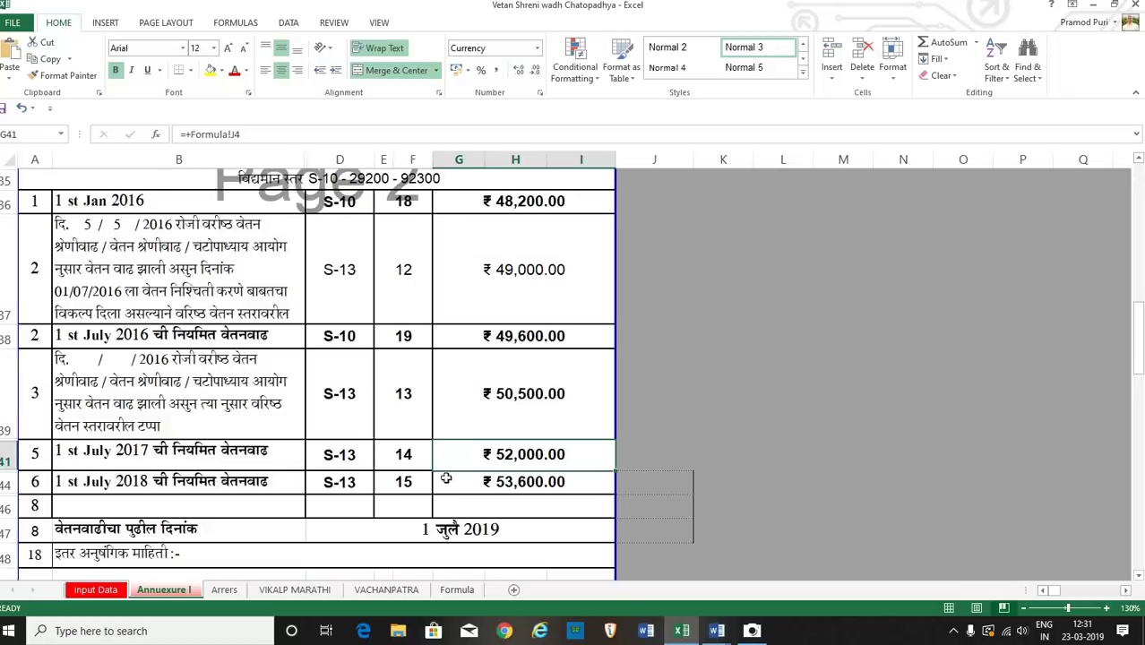
click(513, 477)
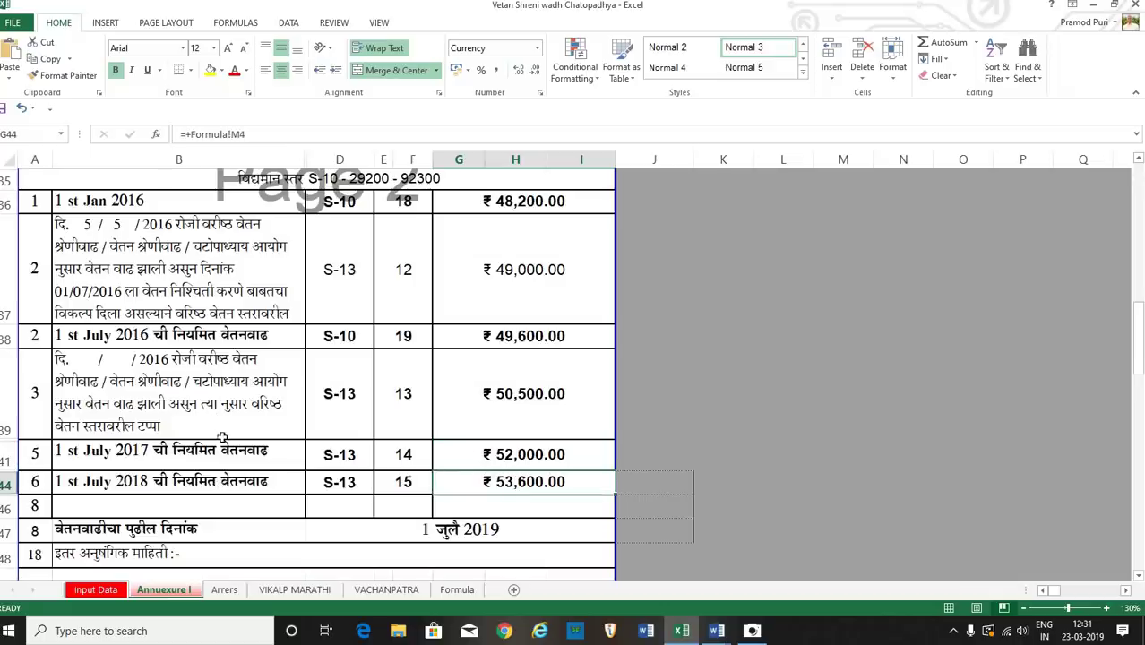
- Unhide the increment table's rows and switch it to the "01/07/2016 To 31/12/2016" layout using its macro below the annexure
scroll(221, 439, down, 2)
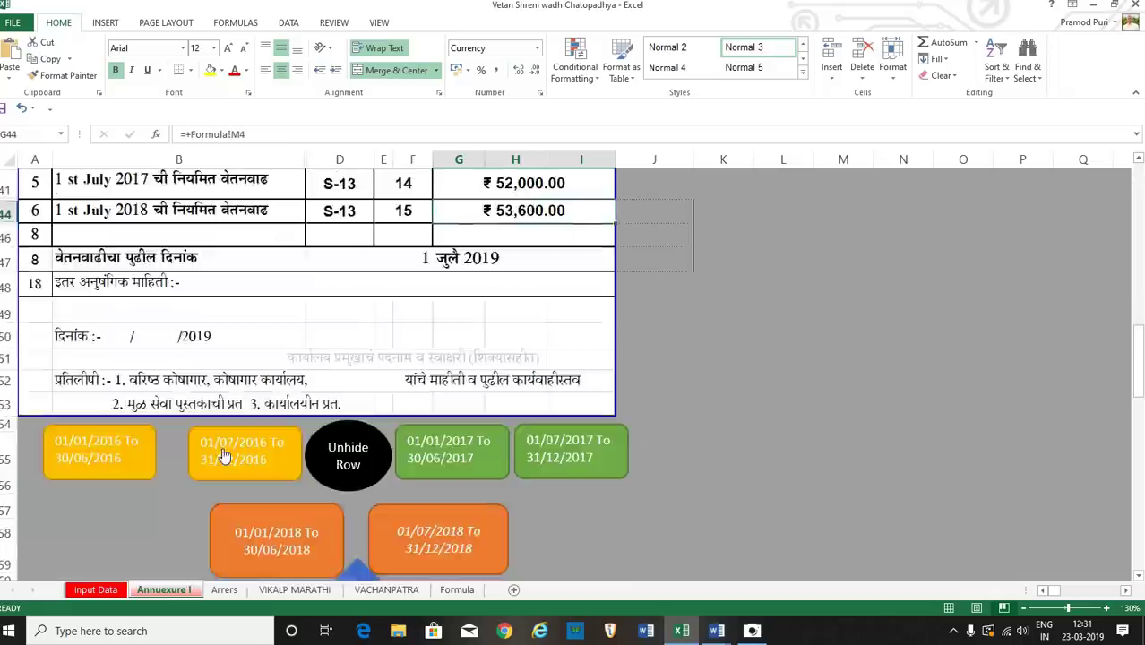
click(351, 464)
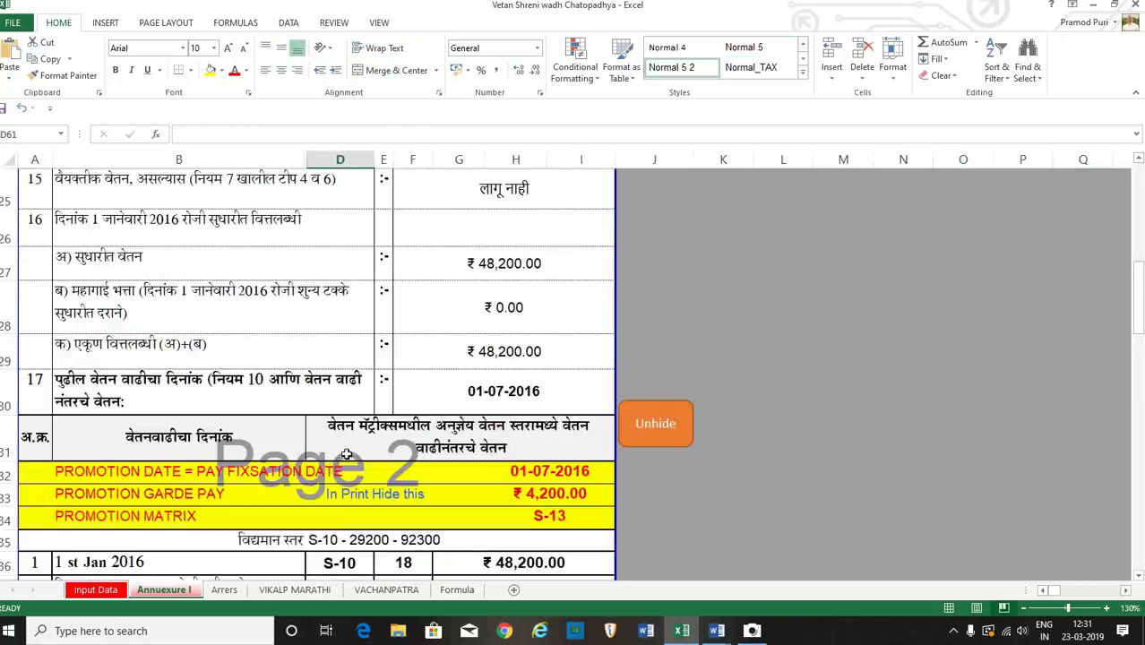
scroll(346, 454, down, 4)
scroll(437, 414, up, 3)
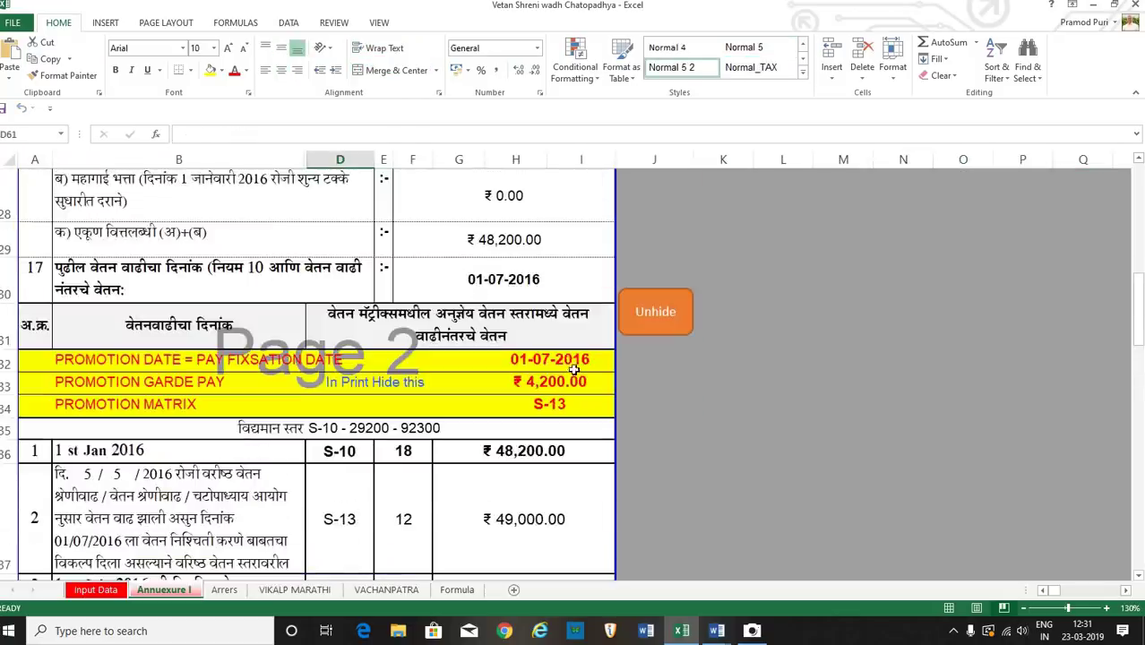
scroll(355, 475, down, 6)
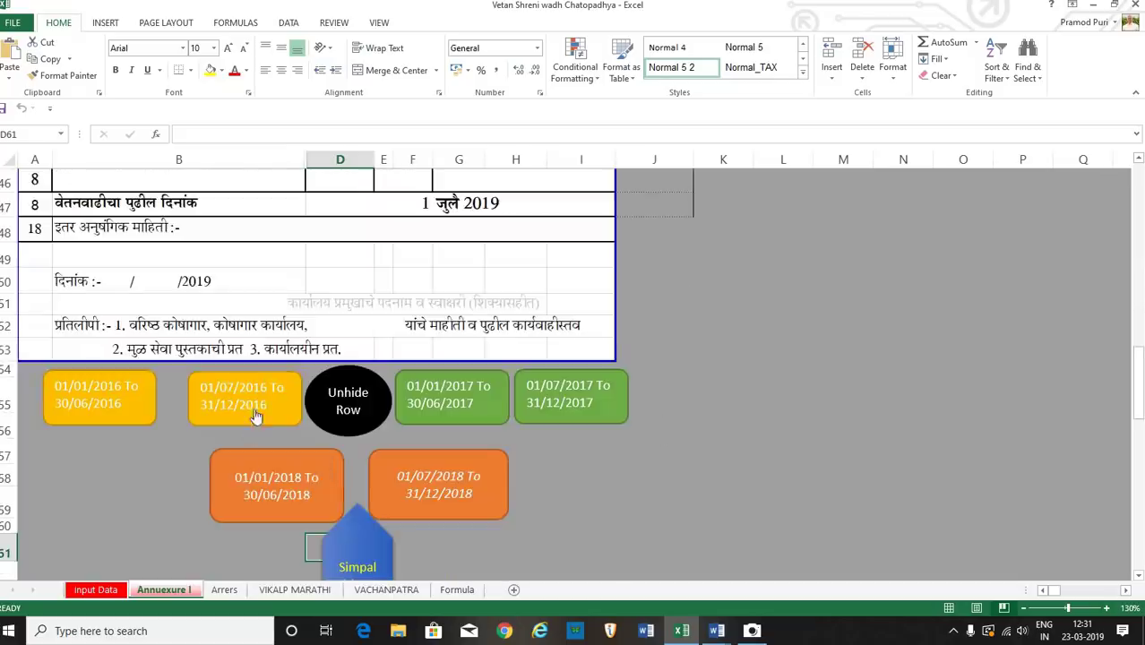
click(254, 397)
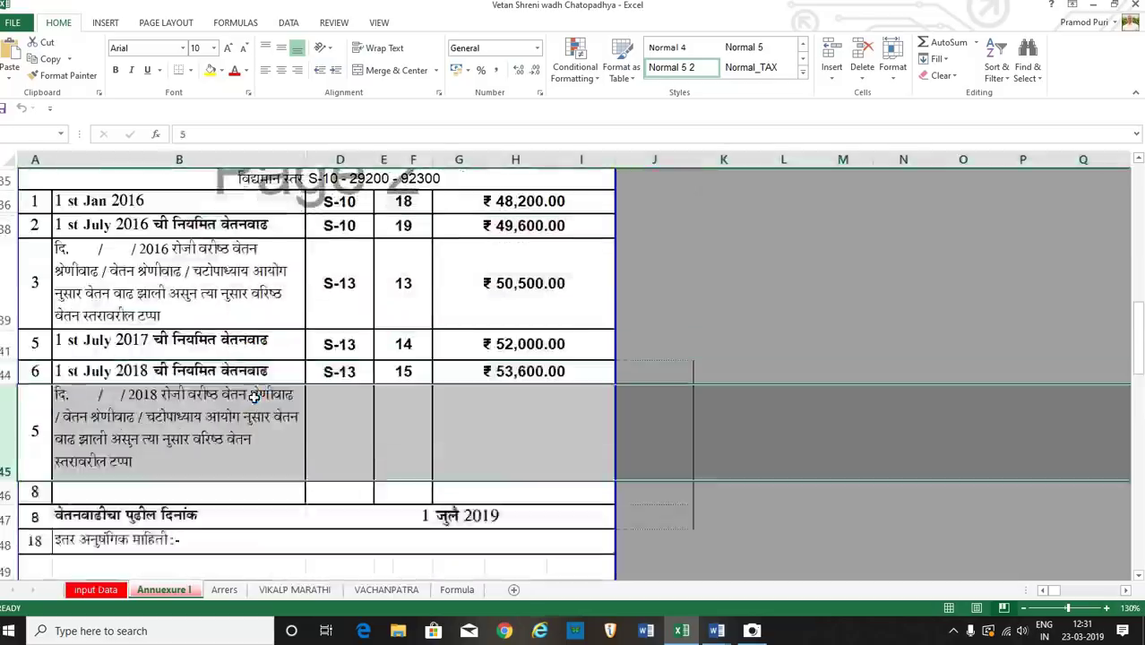
scroll(269, 412, down, 2)
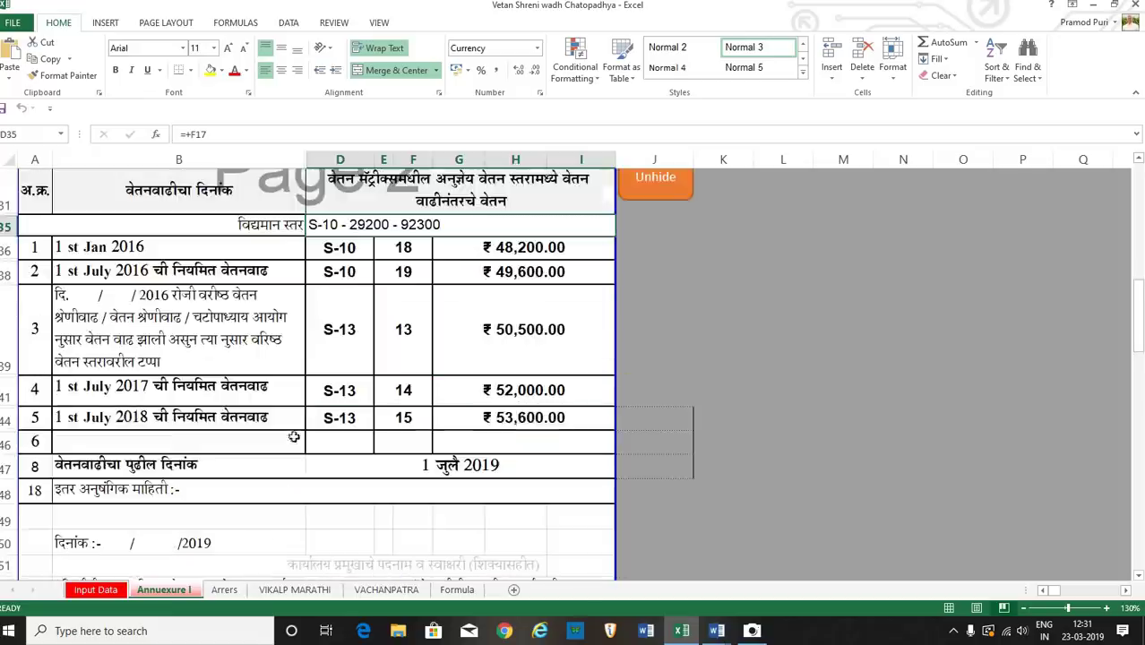
scroll(455, 383, up, 1)
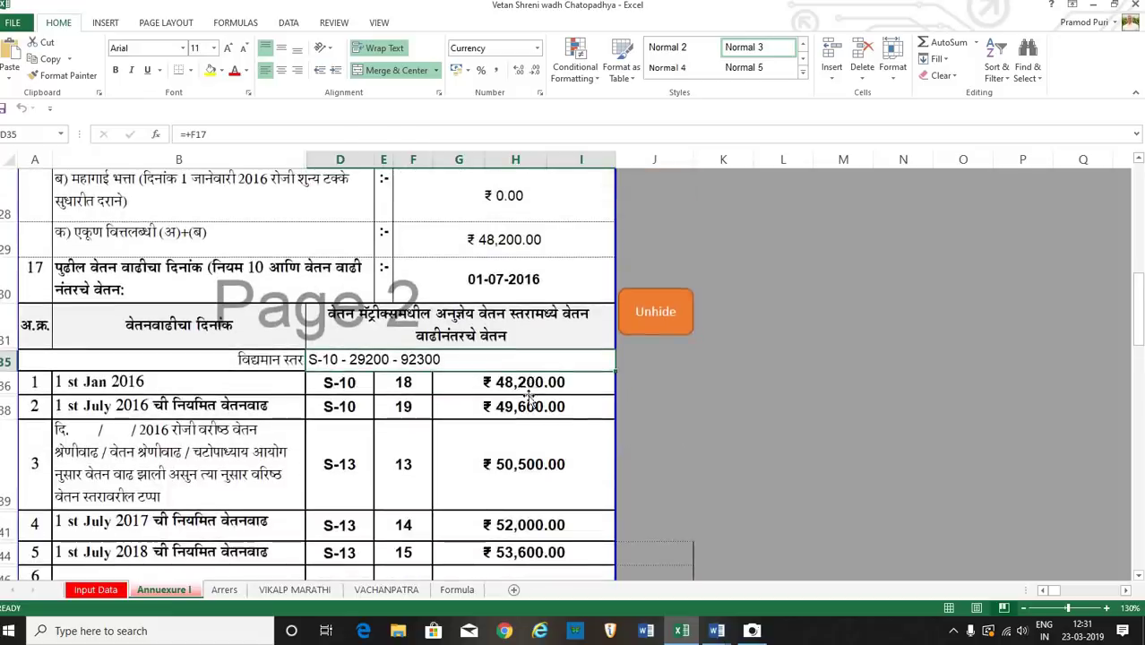
- Check the January and July 2016 pay rows and fill in the blank date as 5 / 9 in the 2016 senior pay scale entry beneath them
click(527, 385)
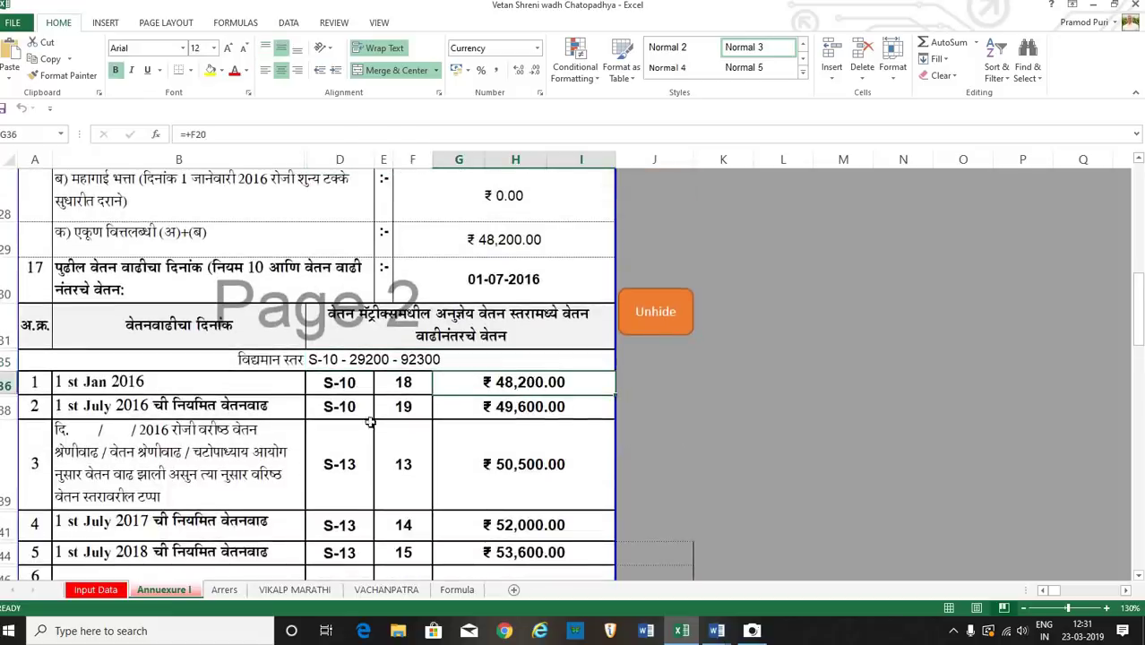
click(170, 410)
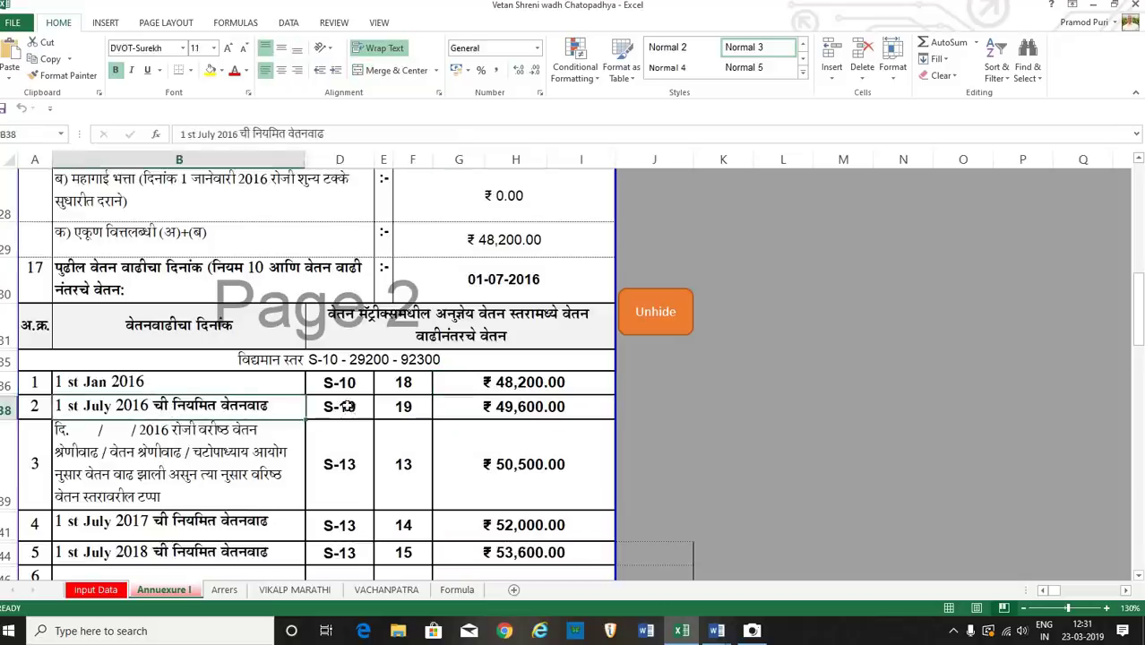
click(347, 407)
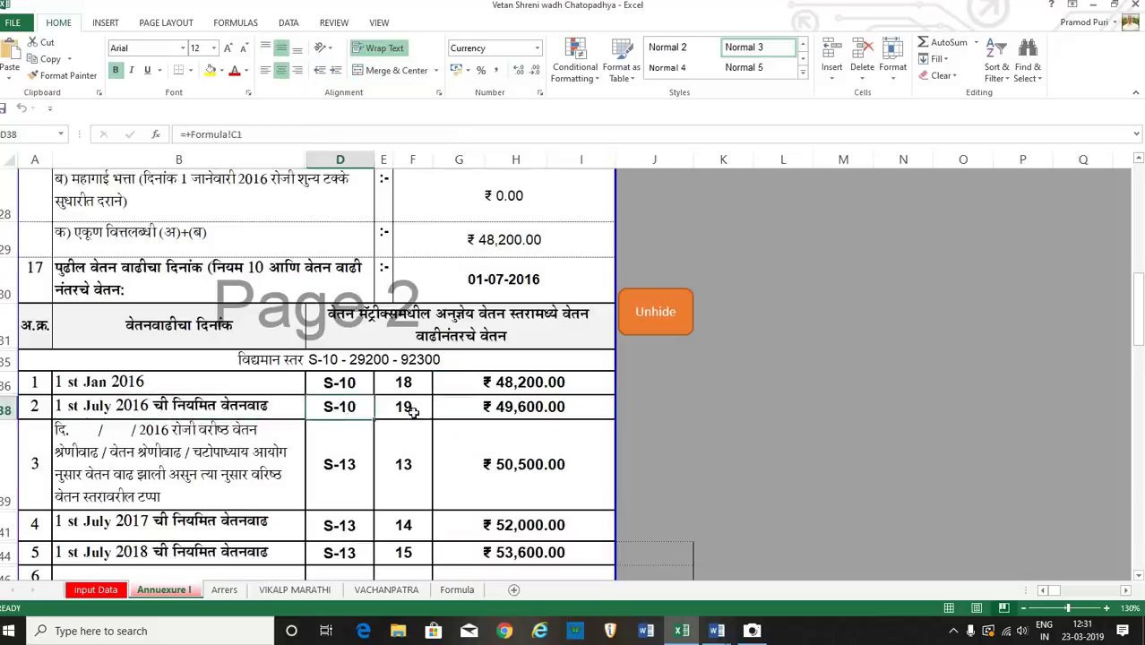
click(413, 410)
click(514, 415)
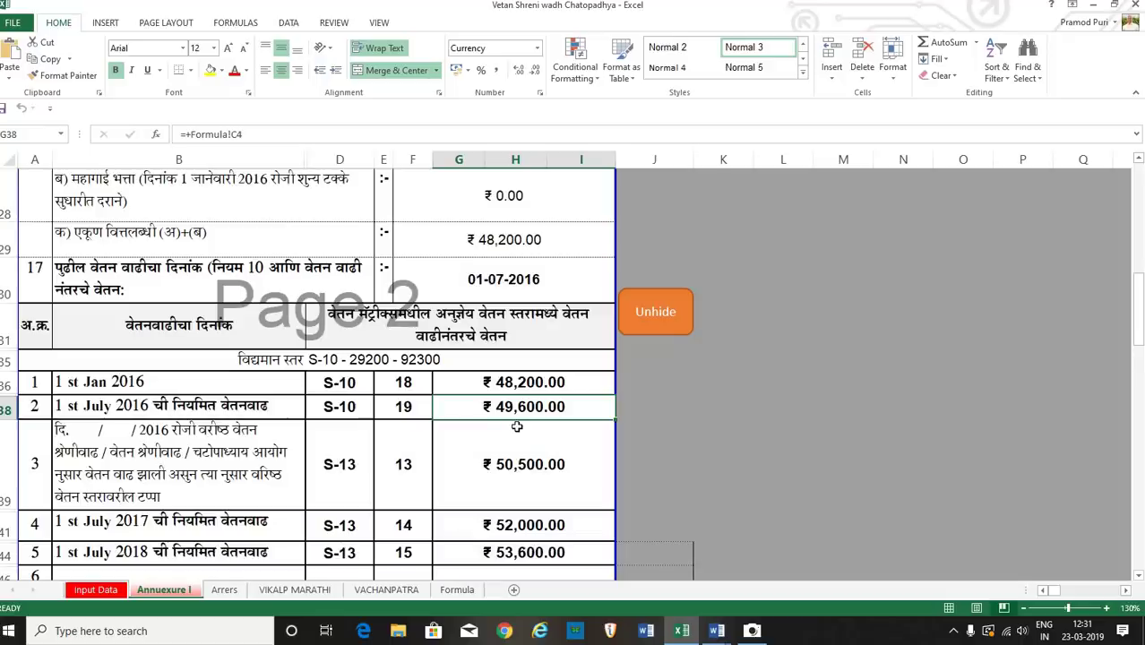
double_click(93, 430)
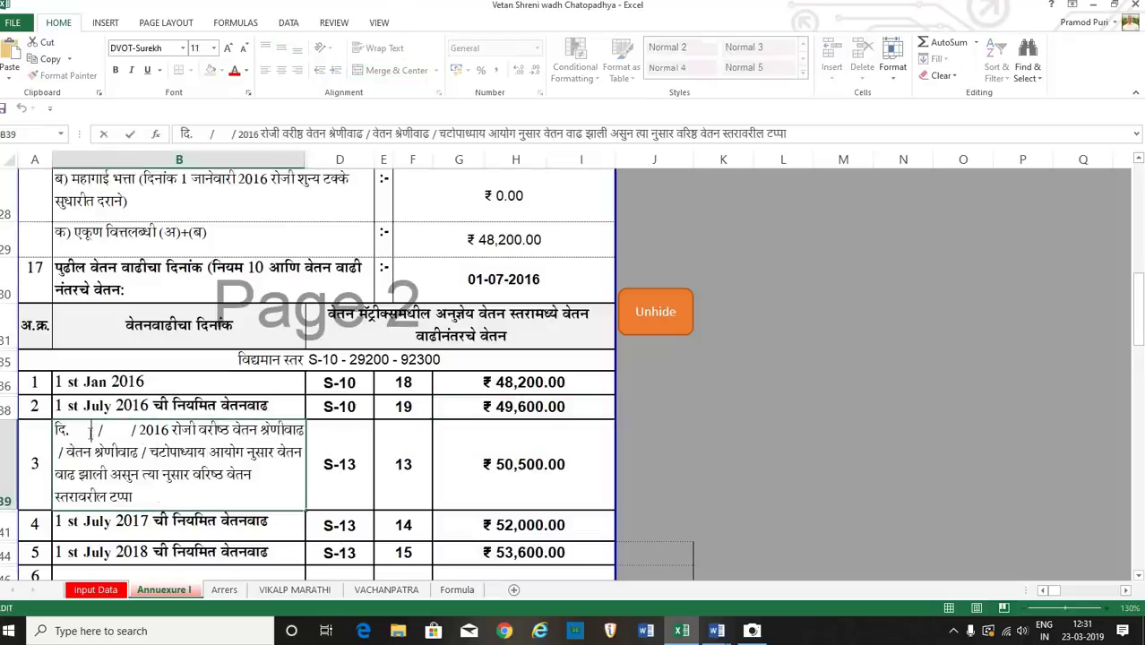
text(5 /  )
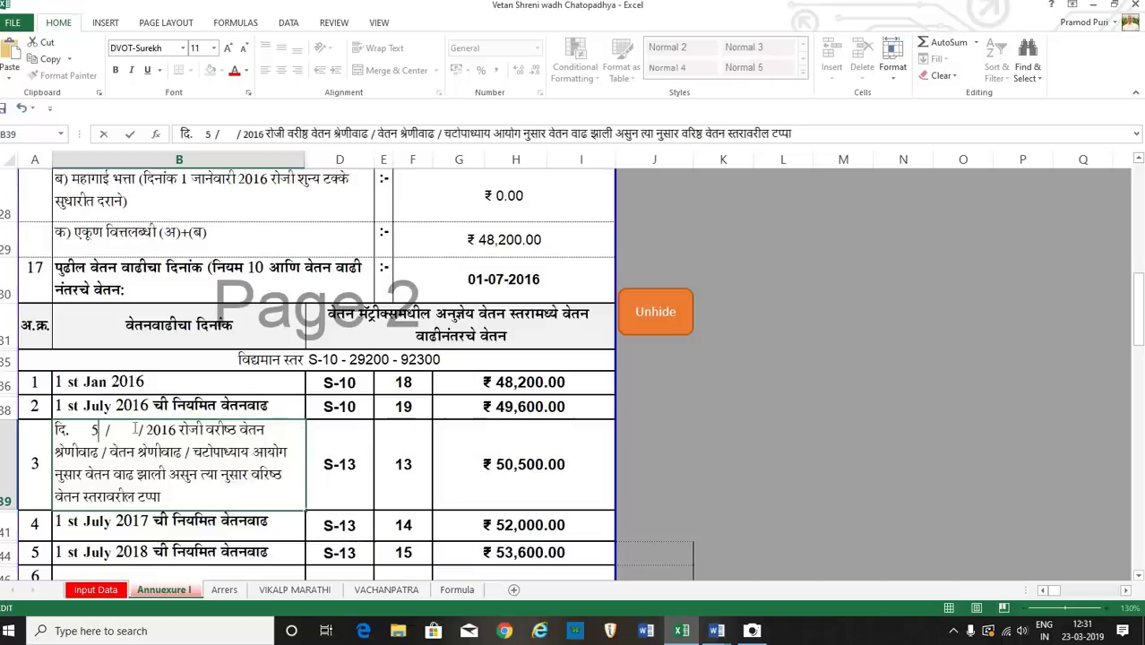
text(9)
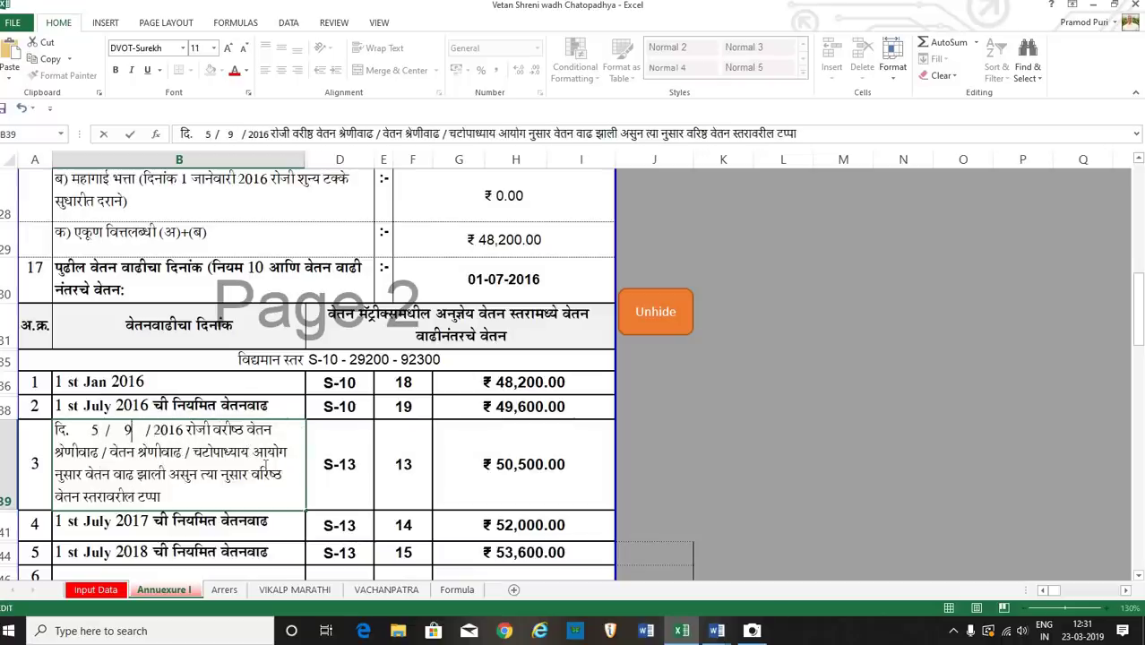
click(342, 478)
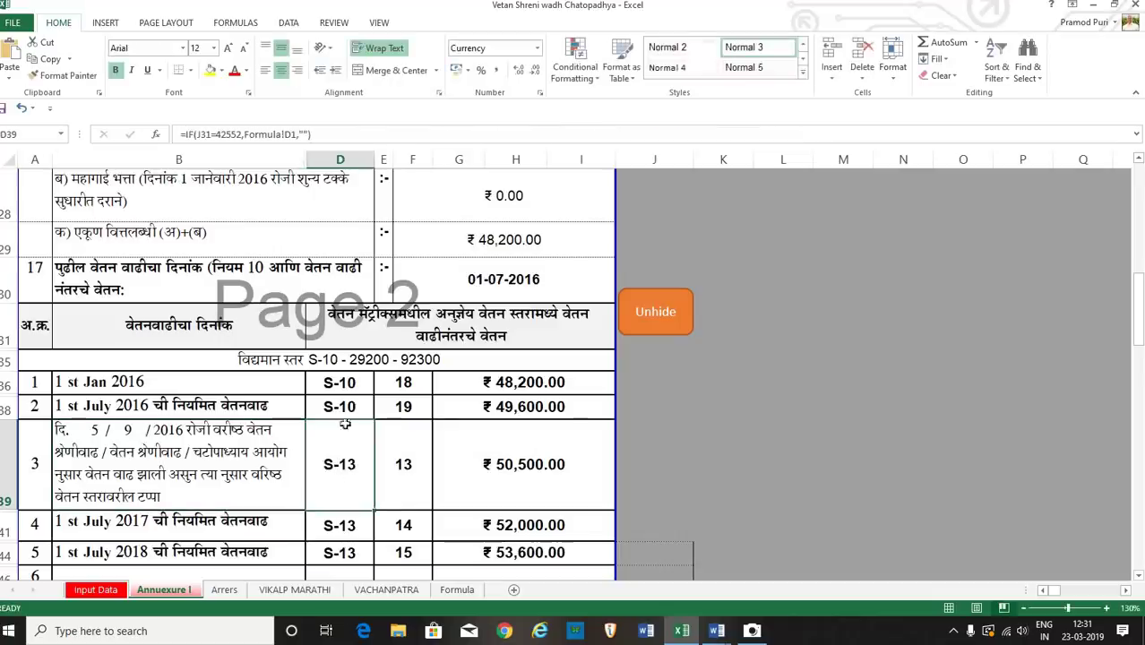
- Compare the regular July 2016 pay with the 5 / 9 / 2016 senior pay scale entry and the July 2017 and 2018 increments
click(496, 411)
click(354, 442)
click(404, 470)
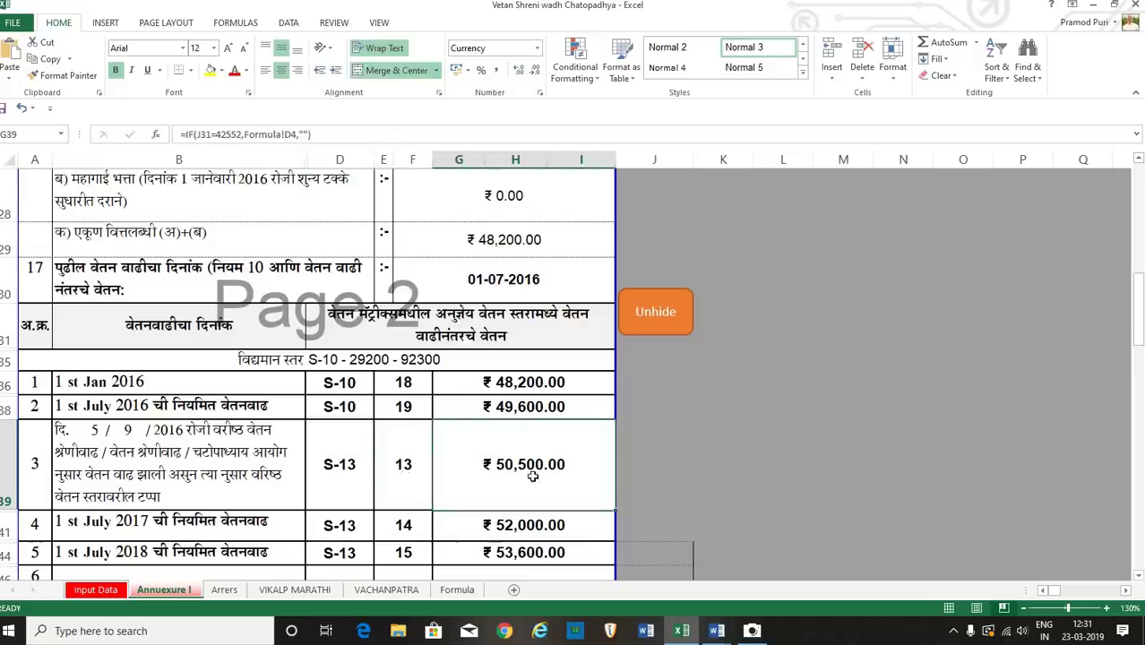
click(530, 526)
click(529, 553)
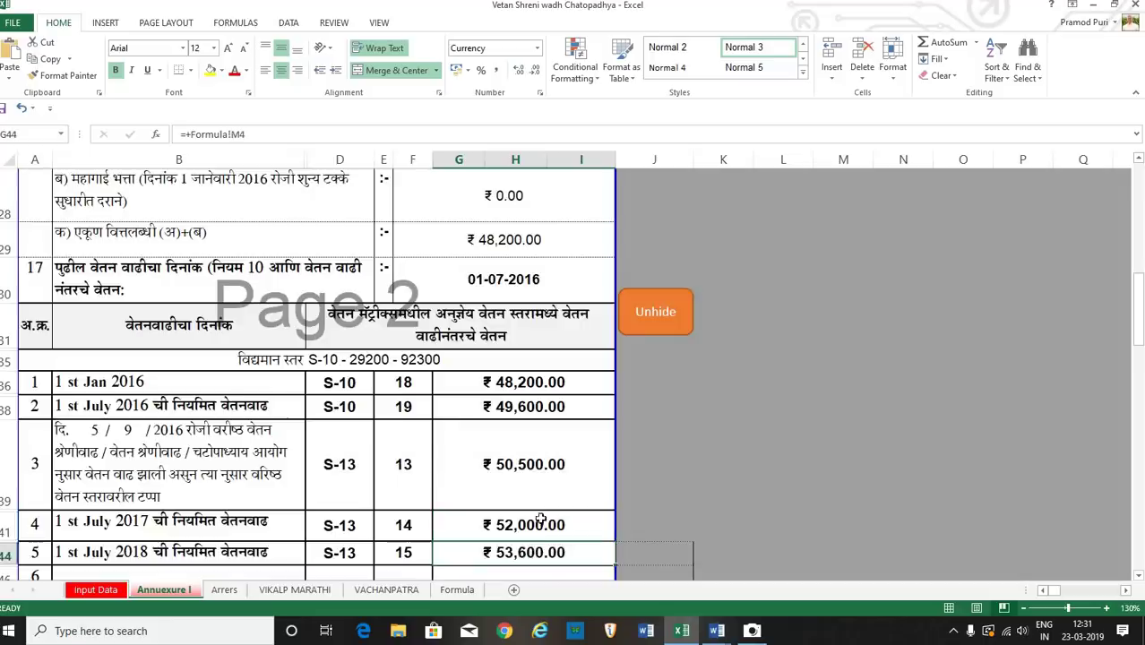
- Unhide the promotion detail rows above the increment table and set the promotion date to 01-07-2017
scroll(528, 538, down, 2)
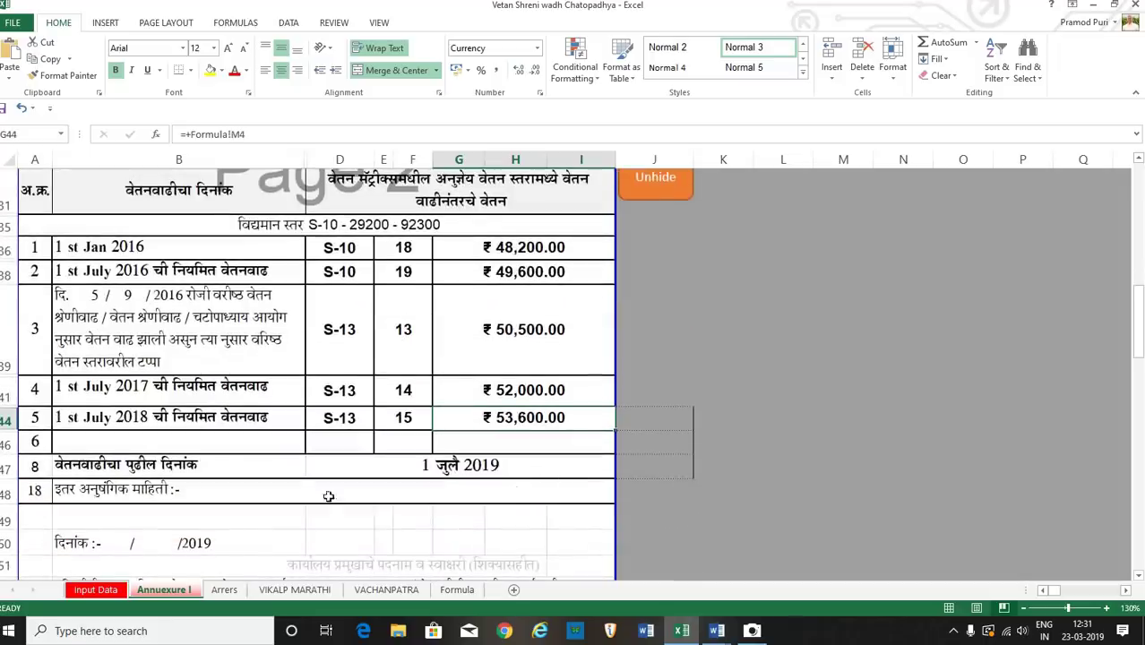
scroll(333, 499, up, 3)
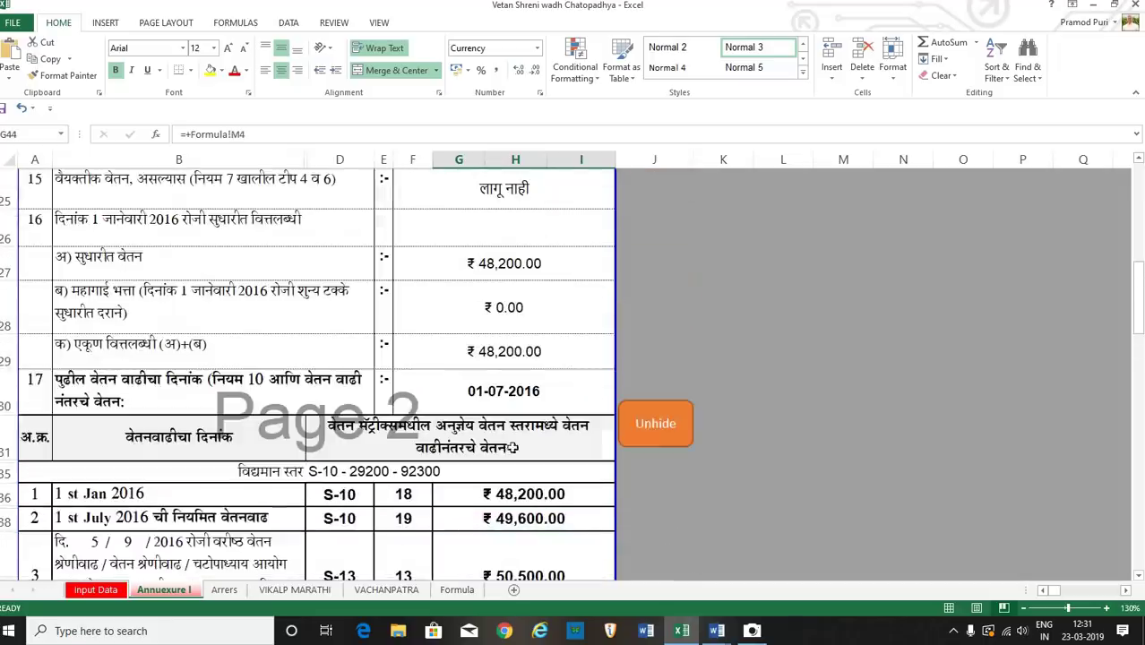
click(655, 428)
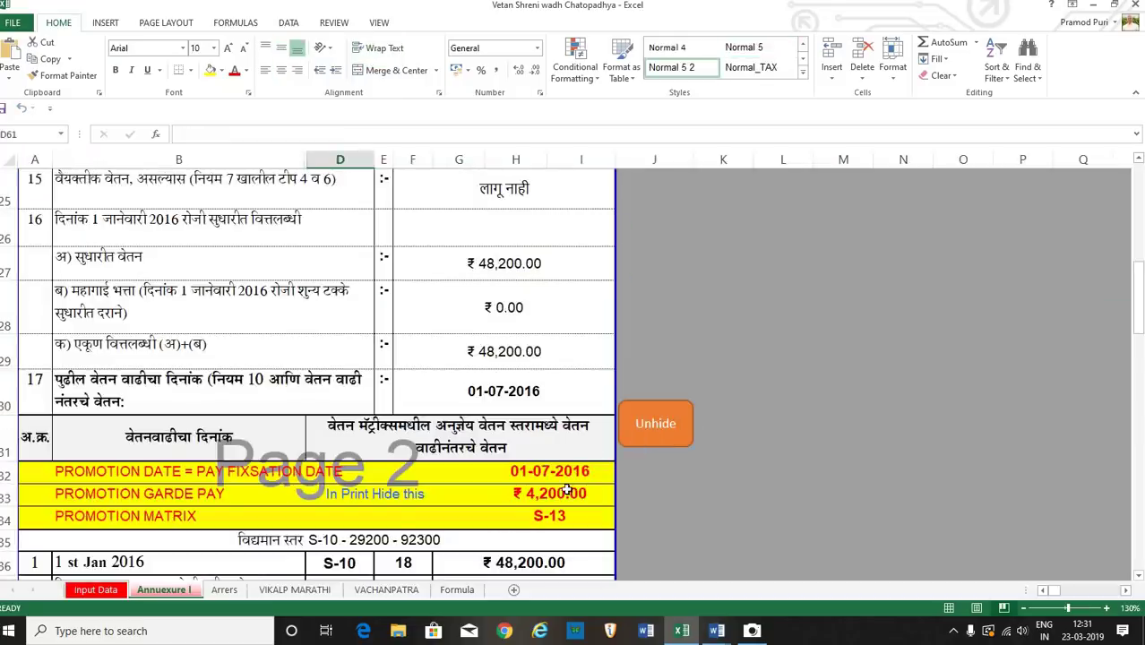
click(586, 472)
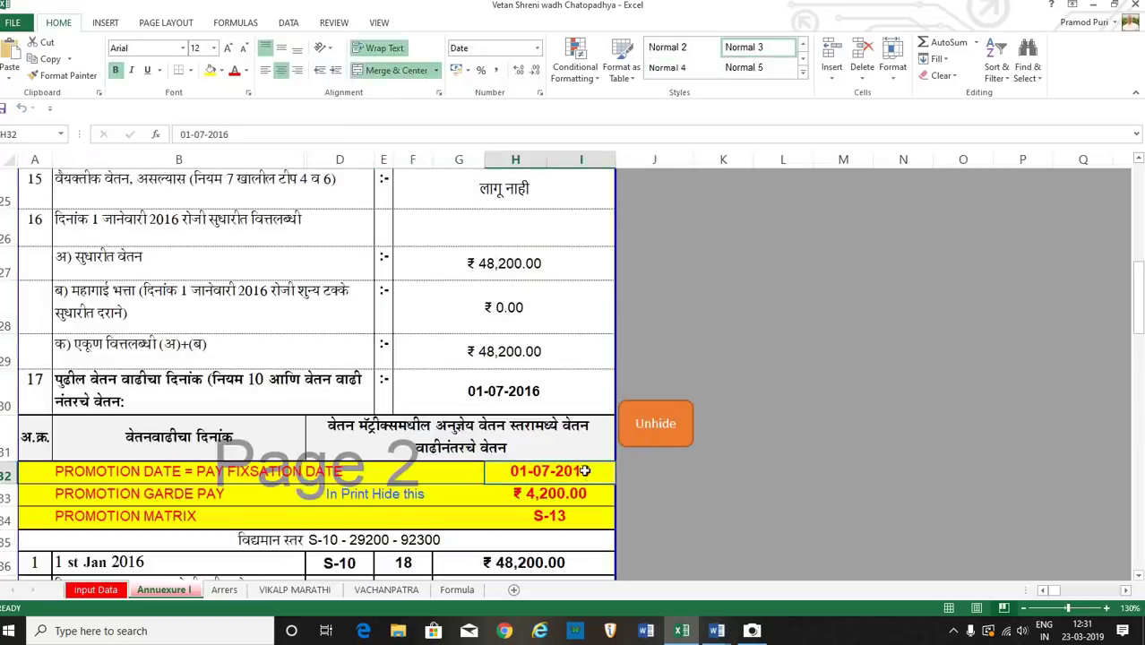
double_click(584, 471)
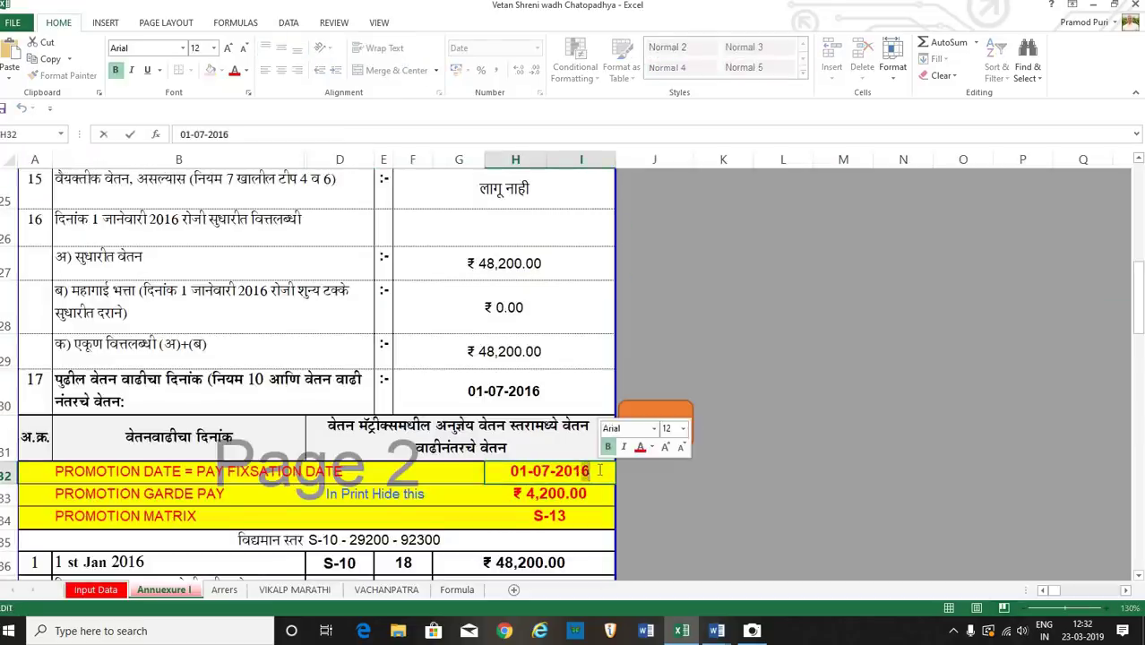
key(BackSpace)
text(7)
click(672, 498)
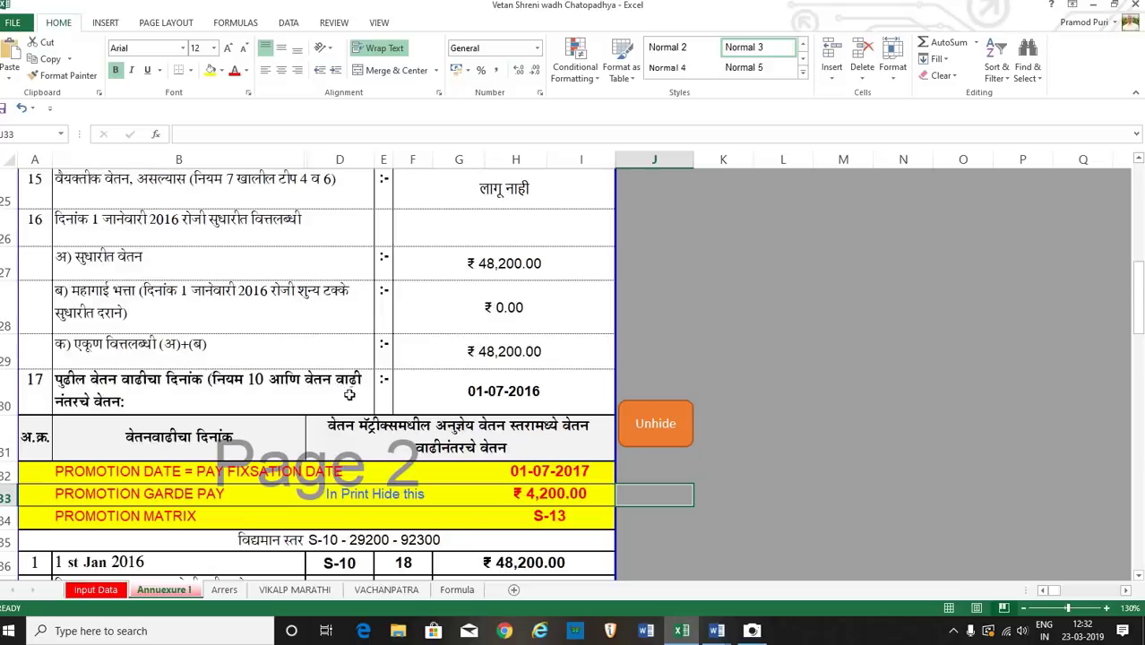
- Unhide the increment table's rows and apply the "01/01/2017 To 30/06/2017" layout with its macro below the annexure
scroll(352, 391, down, 8)
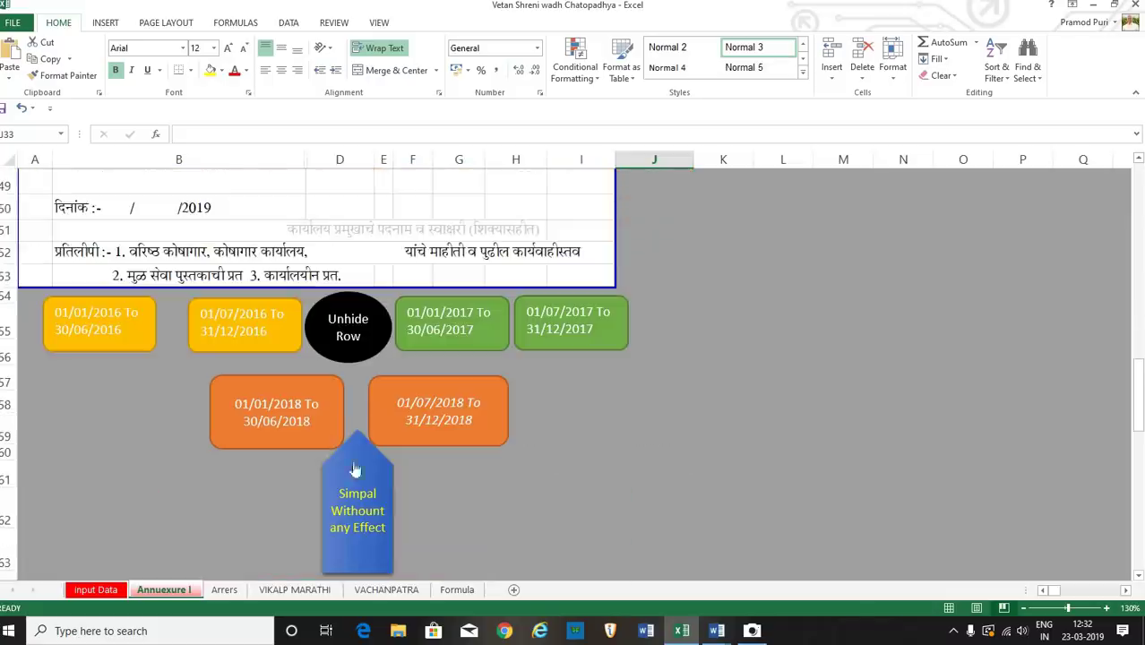
click(449, 329)
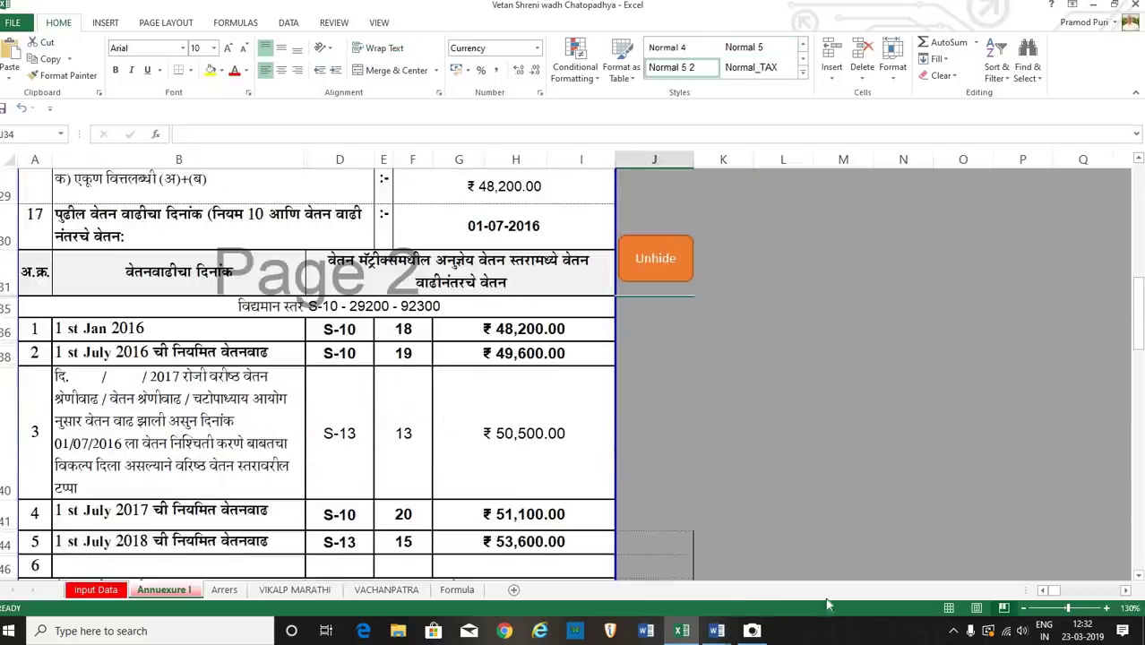
click(757, 632)
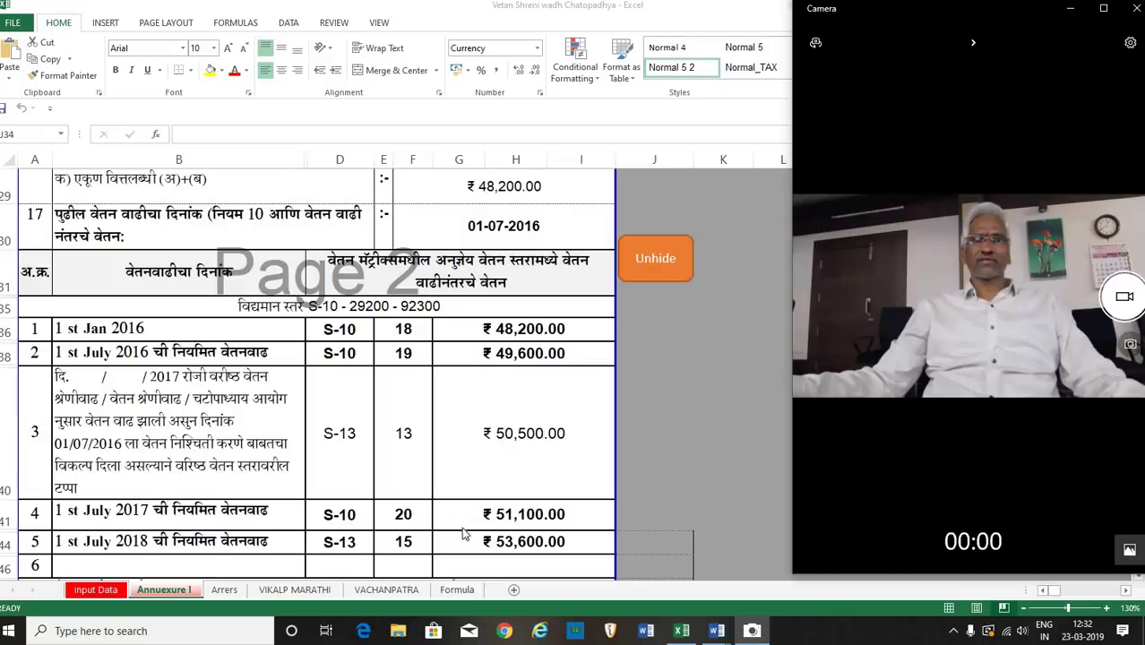
key(alt+Tab)
click(655, 258)
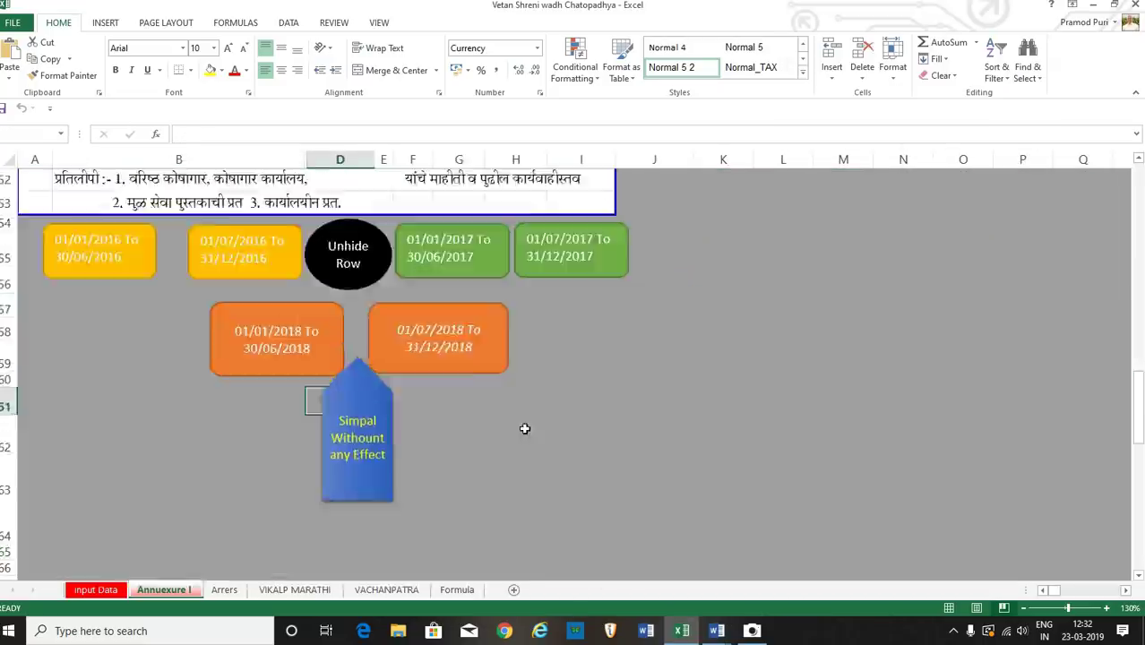
scroll(484, 470, down, 10)
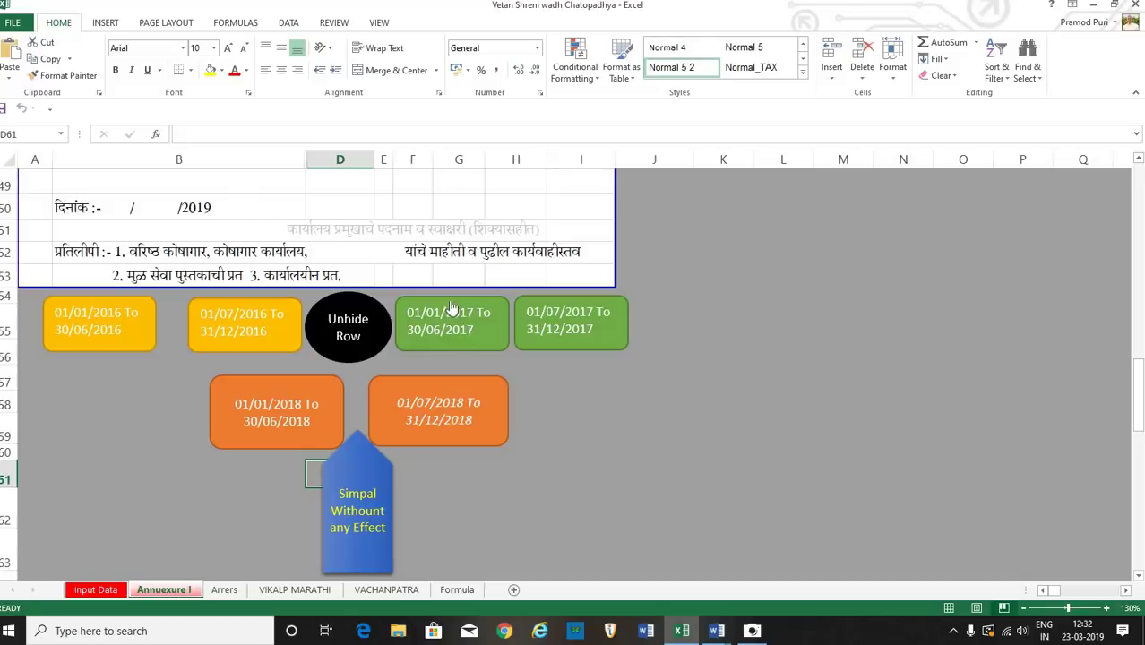
click(466, 382)
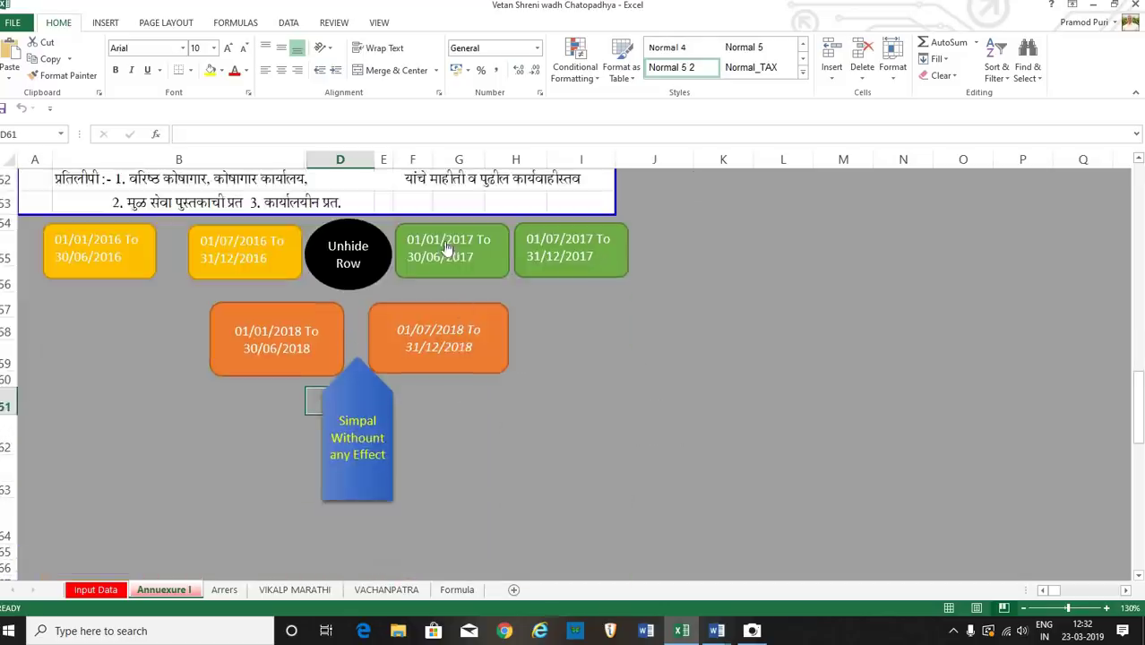
click(354, 253)
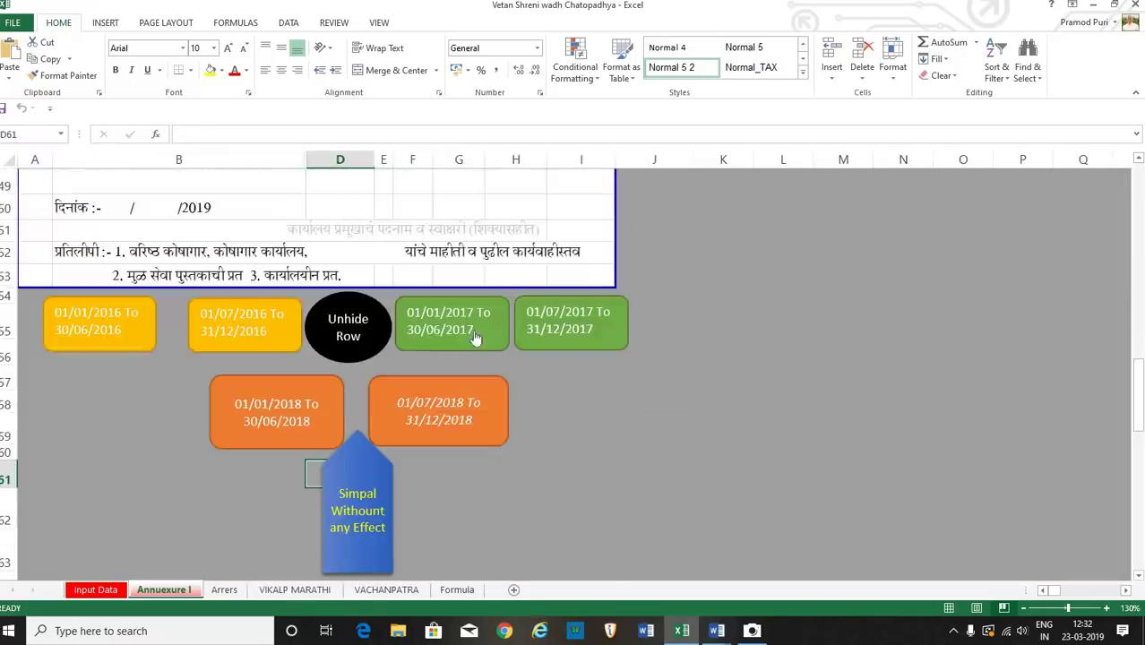
click(470, 328)
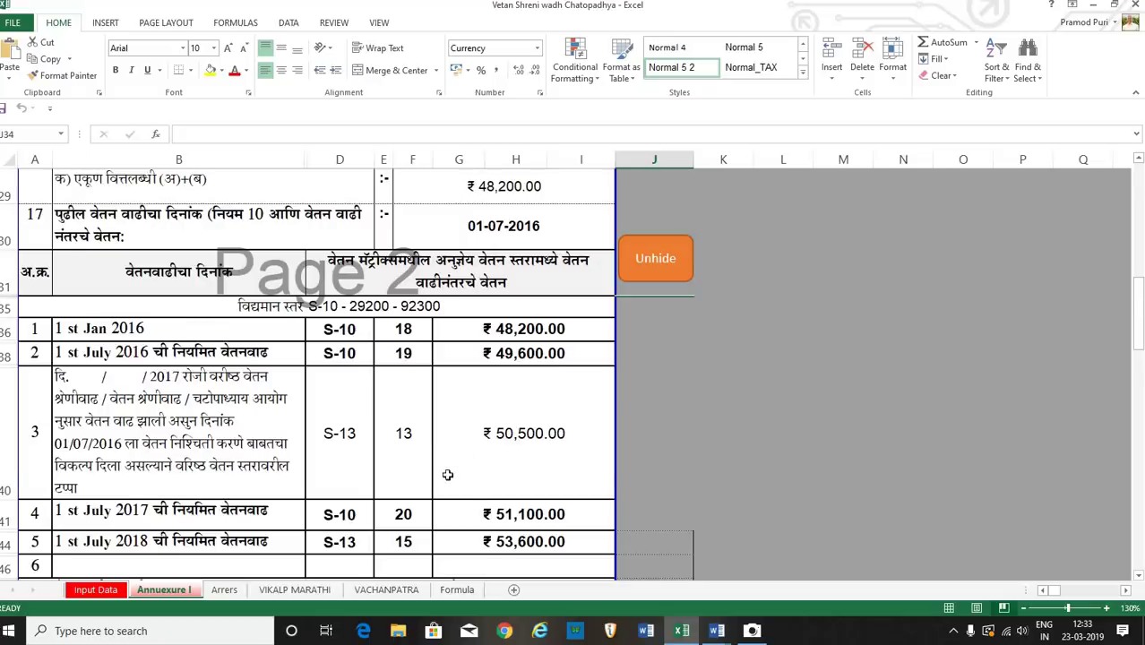
- Compare the level, stage and pay of the July 2016, 2017 senior pay scale and July 2017 increment rows
scroll(447, 475, down, 1)
scroll(439, 461, up, 1)
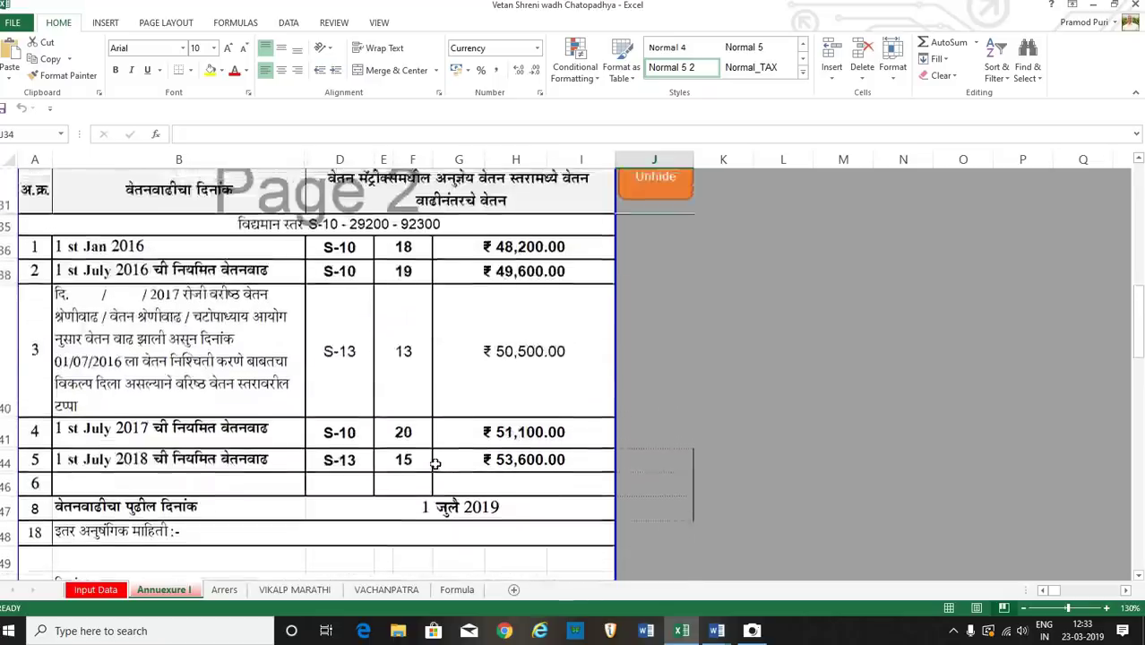
click(347, 275)
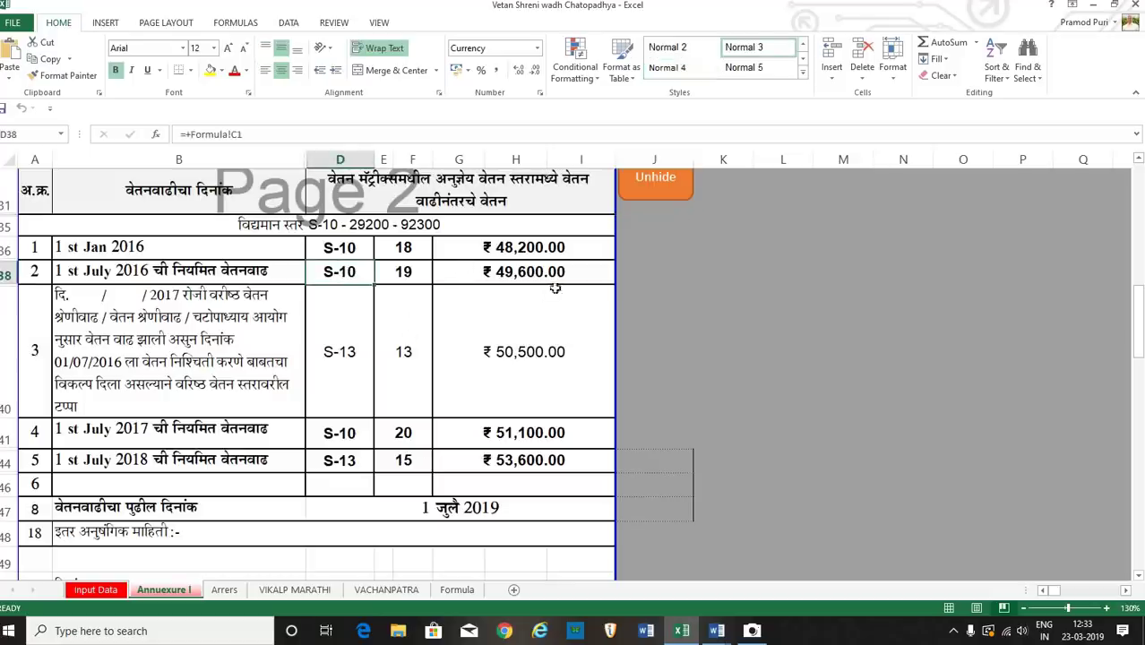
click(345, 356)
click(533, 363)
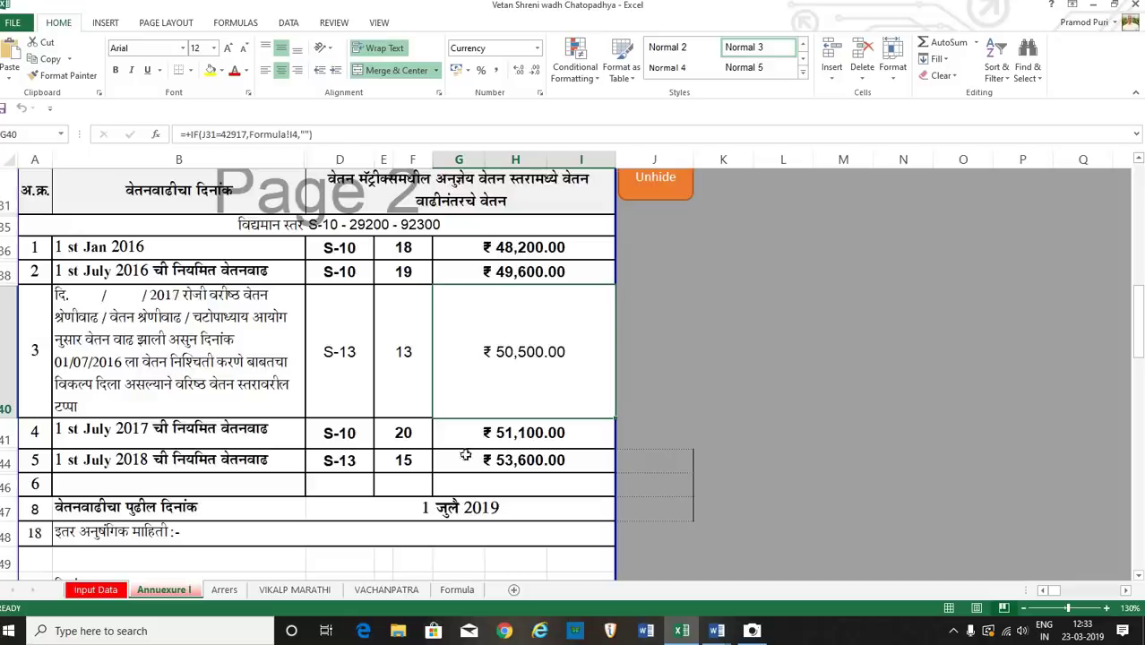
click(417, 274)
click(403, 433)
click(505, 433)
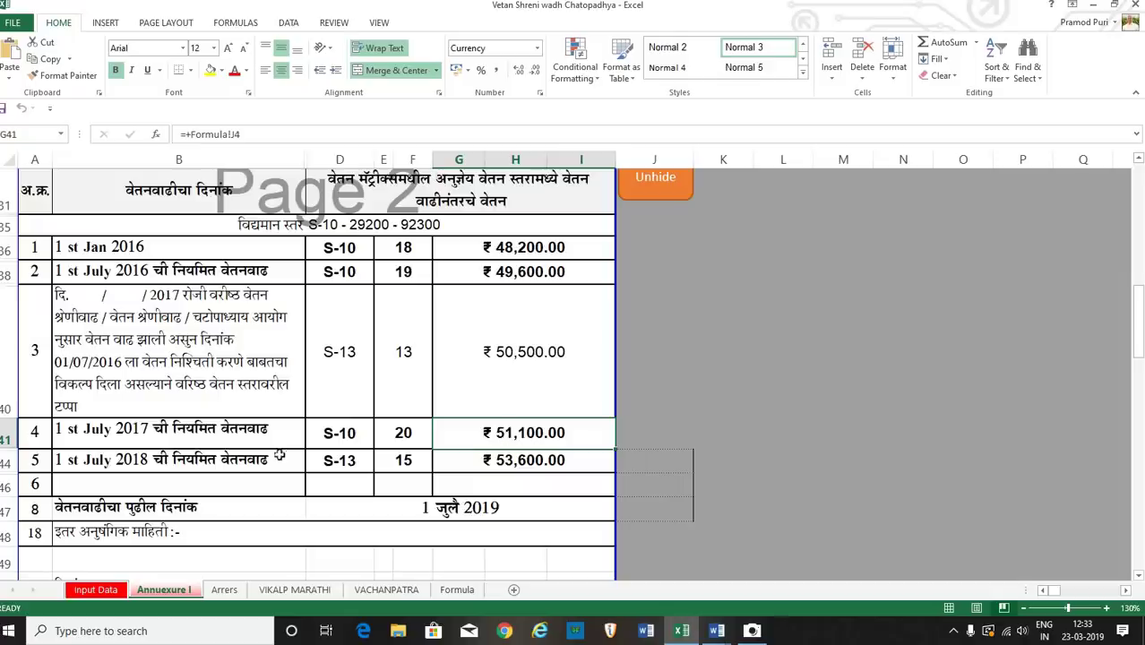
click(530, 388)
click(533, 434)
- Unhide the rows between the July 2017 and July 2018 regular increments
drag(7, 442, 7, 464)
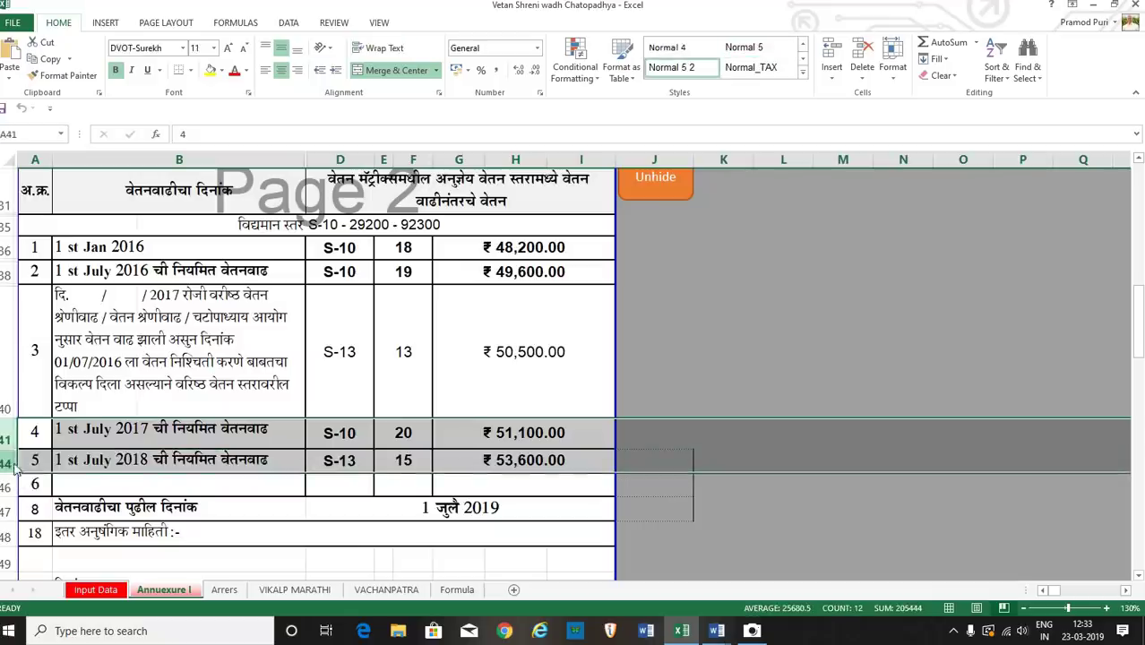
right_click(11, 464)
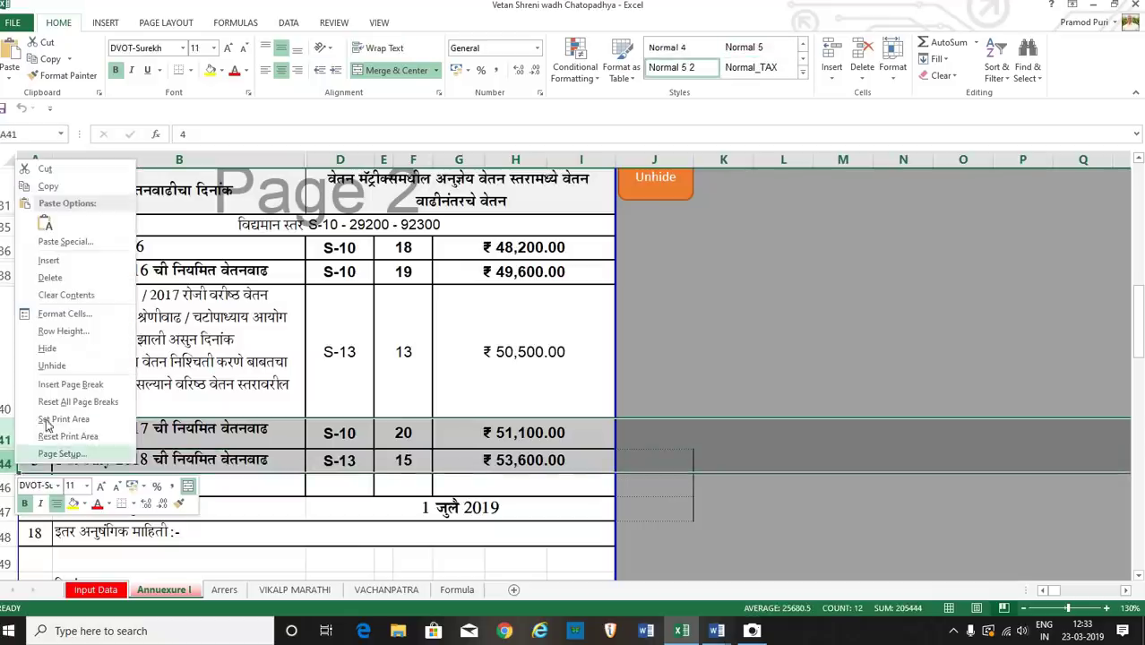
click(52, 366)
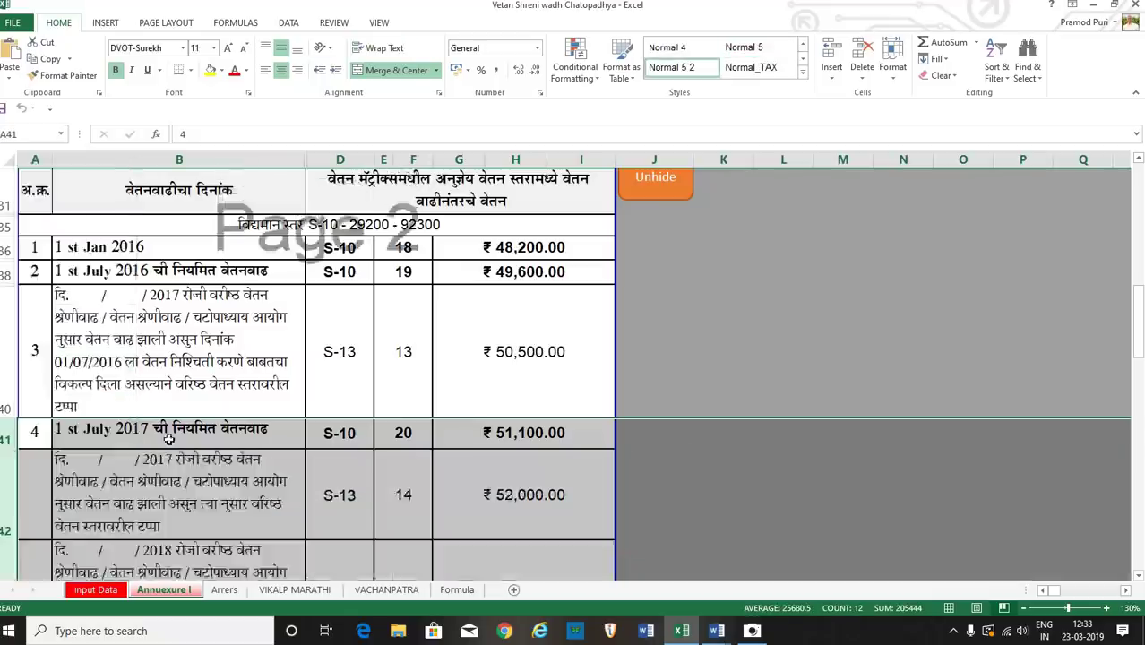
click(567, 480)
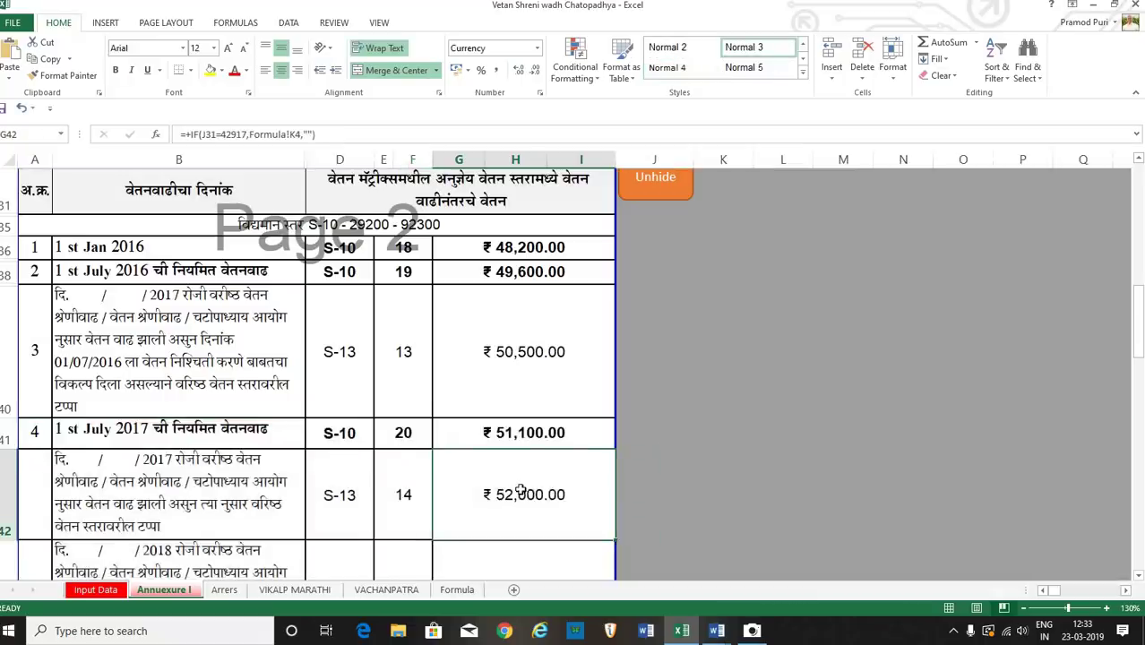
- Hide the unneeded 2018 senior pay scale row above the July 2018 increment
scroll(520, 491, down, 3)
scroll(406, 467, down, 1)
click(3, 355)
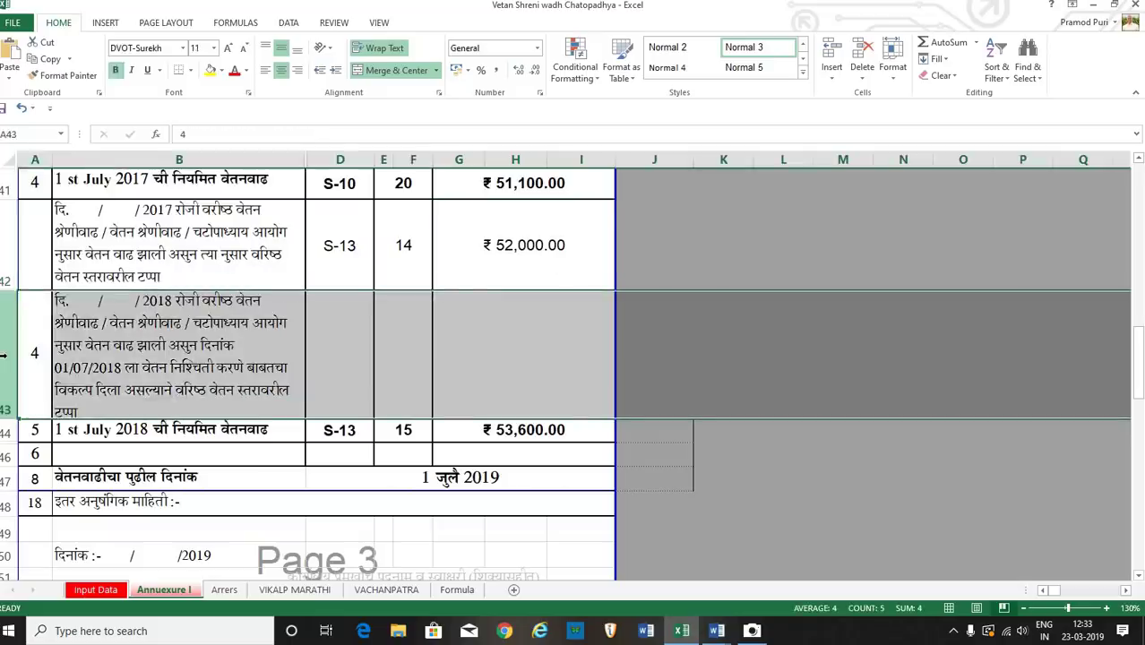
right_click(4, 354)
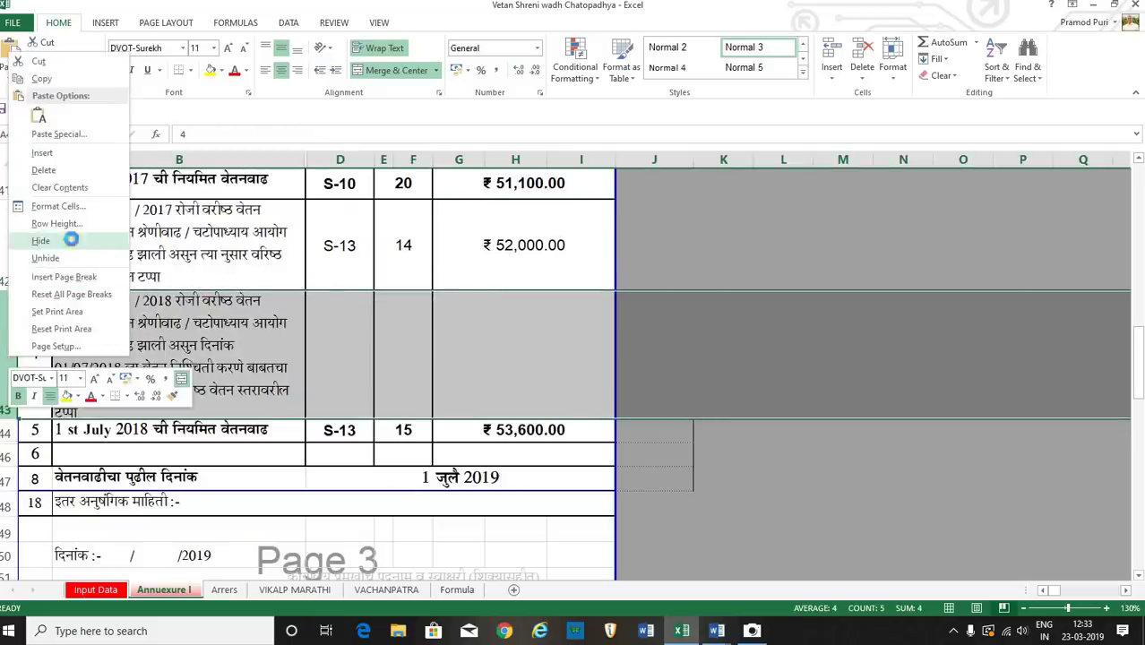
click(40, 241)
scroll(435, 409, up, 1)
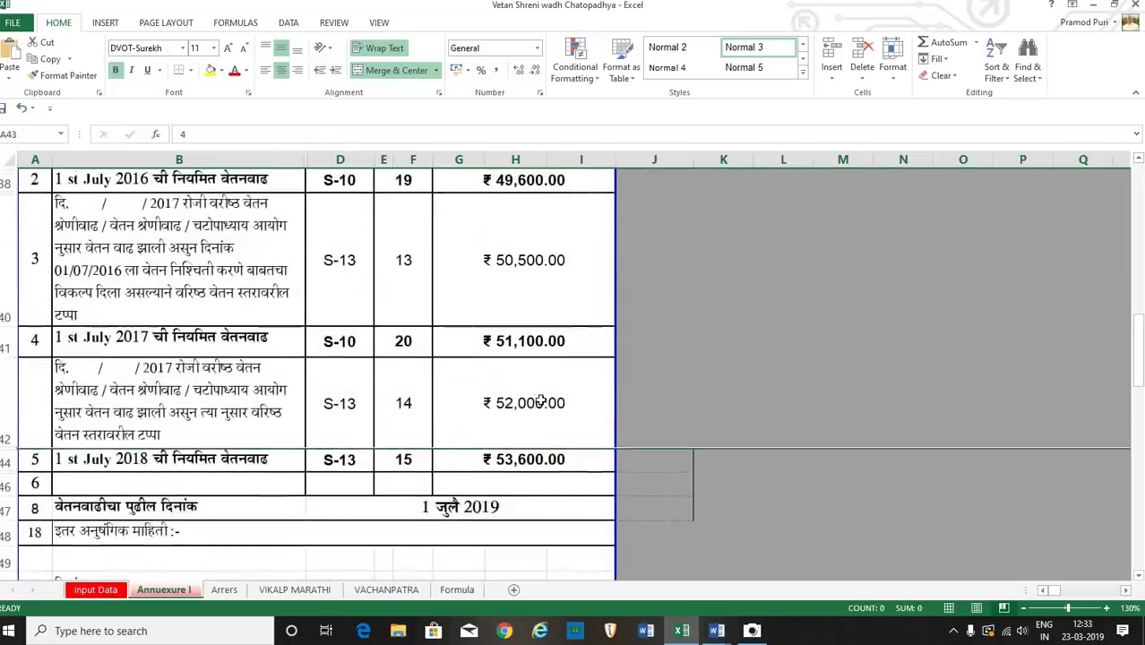
- Examine the July 2017 regular pay and the level, stage and pay of the 2017 senior pay scale entry beneath it
click(547, 324)
scroll(546, 327, up, 1)
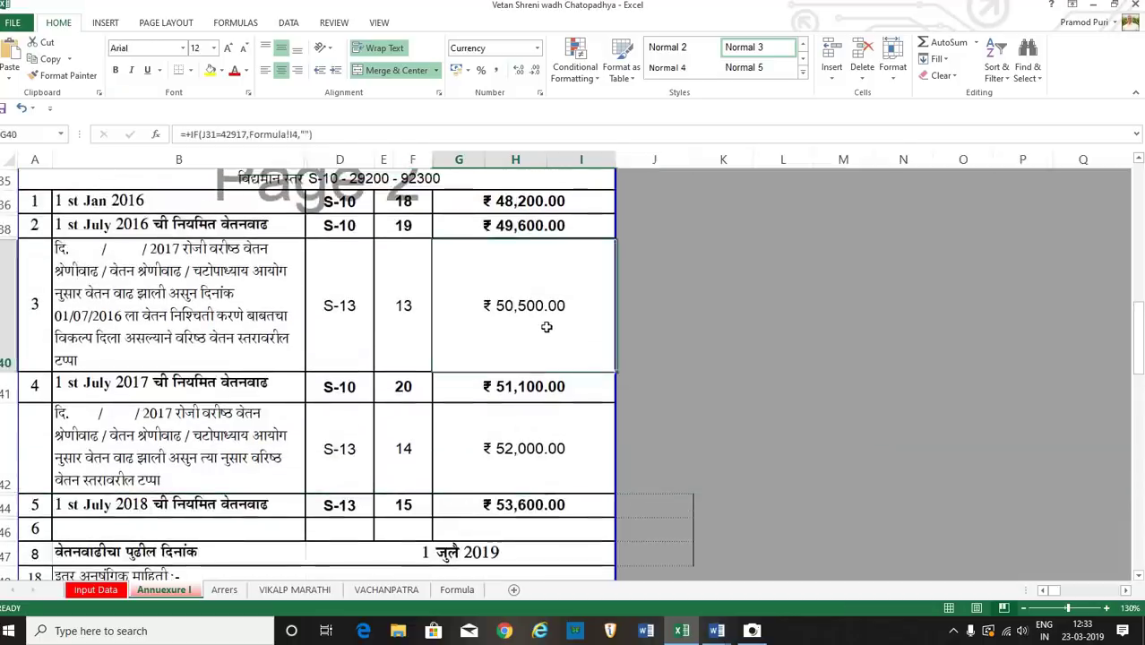
click(534, 392)
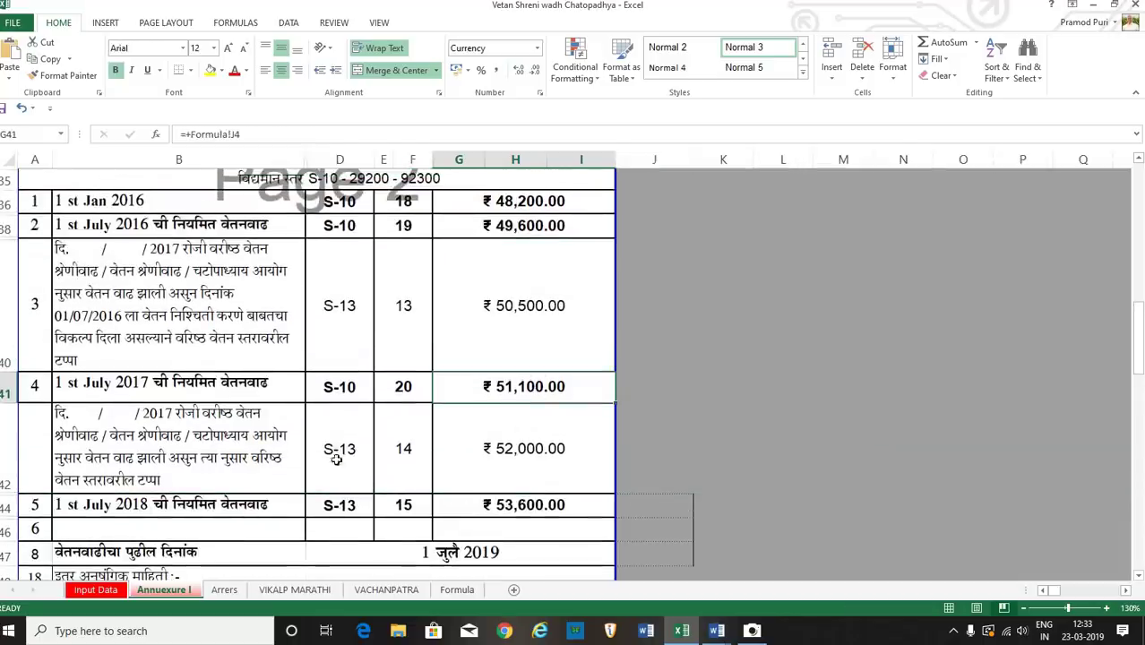
click(173, 455)
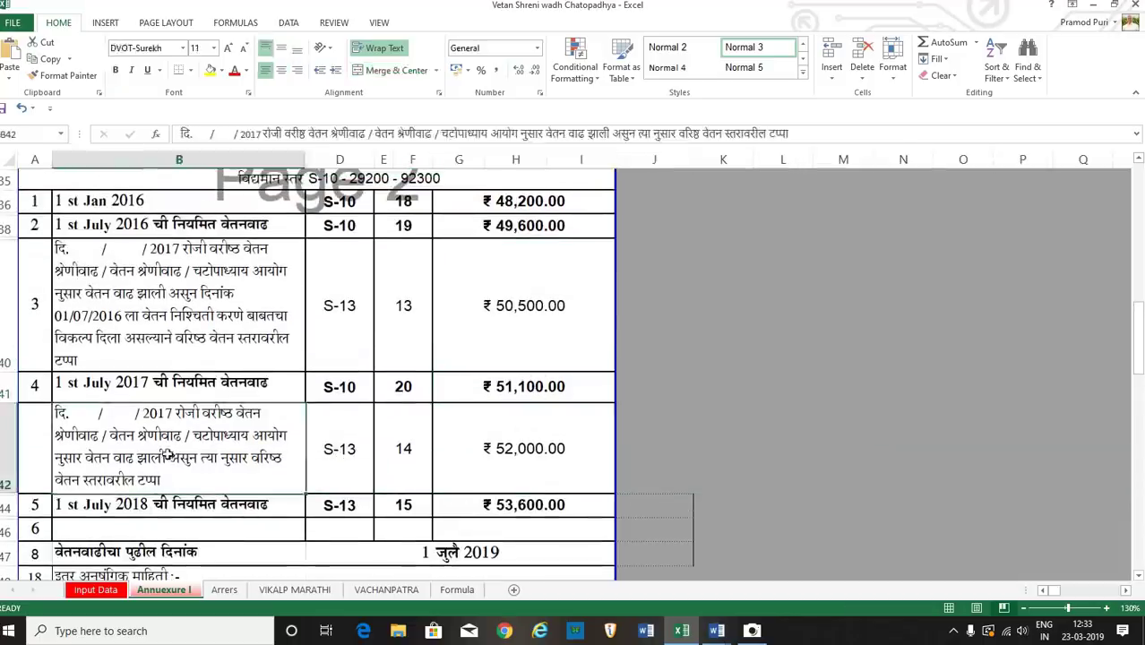
click(339, 450)
click(408, 448)
click(495, 455)
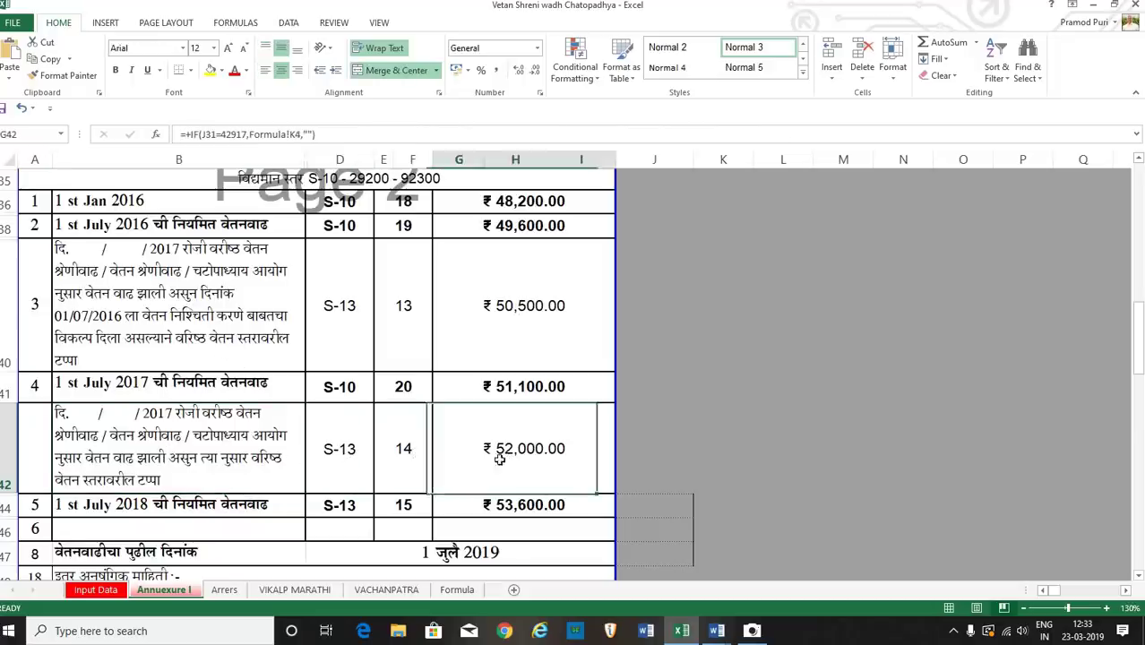
click(401, 455)
click(347, 451)
click(502, 459)
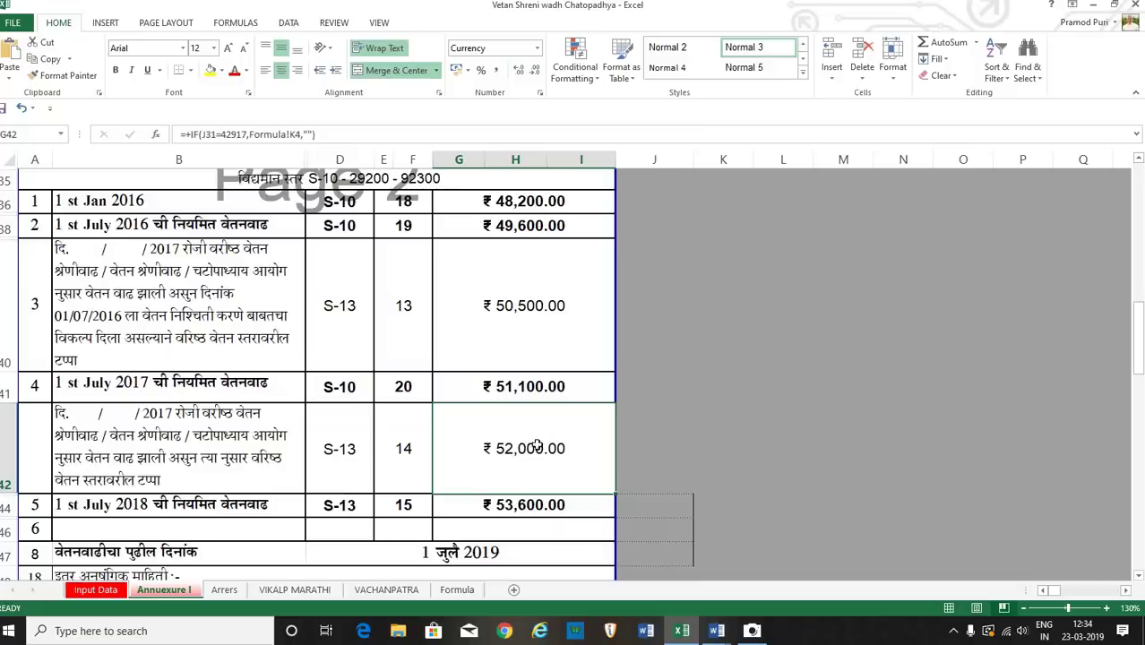
- Compare the July 2017 and July 2018 increment pay with the pay in both 2017 senior pay scale entries
click(529, 390)
click(521, 466)
click(143, 504)
click(534, 507)
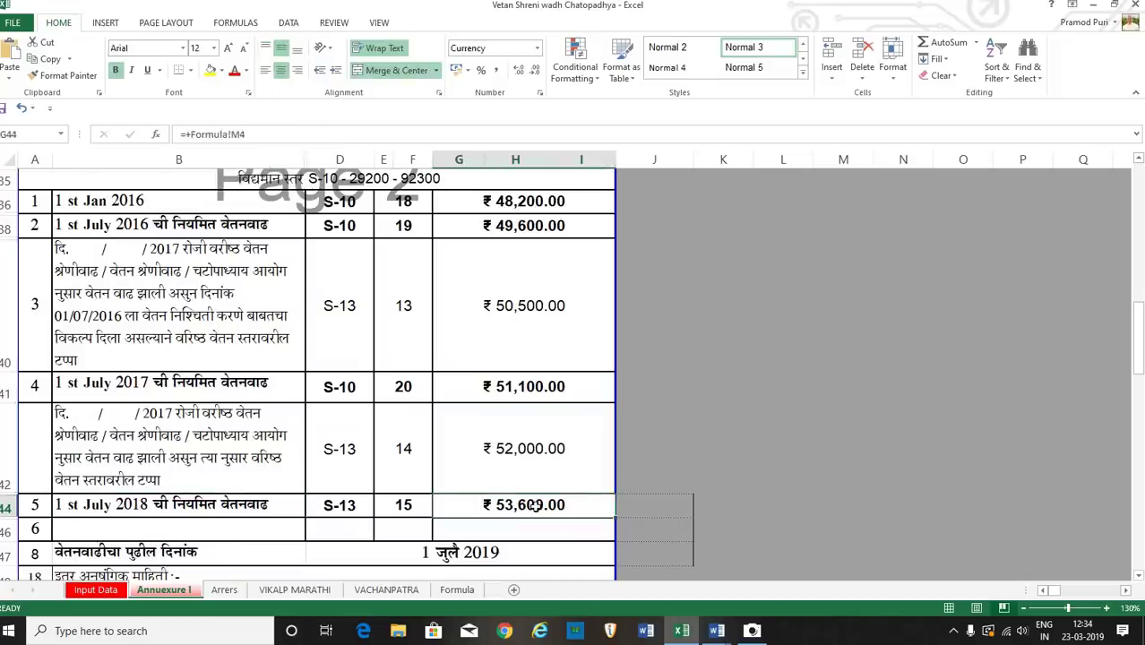
click(437, 416)
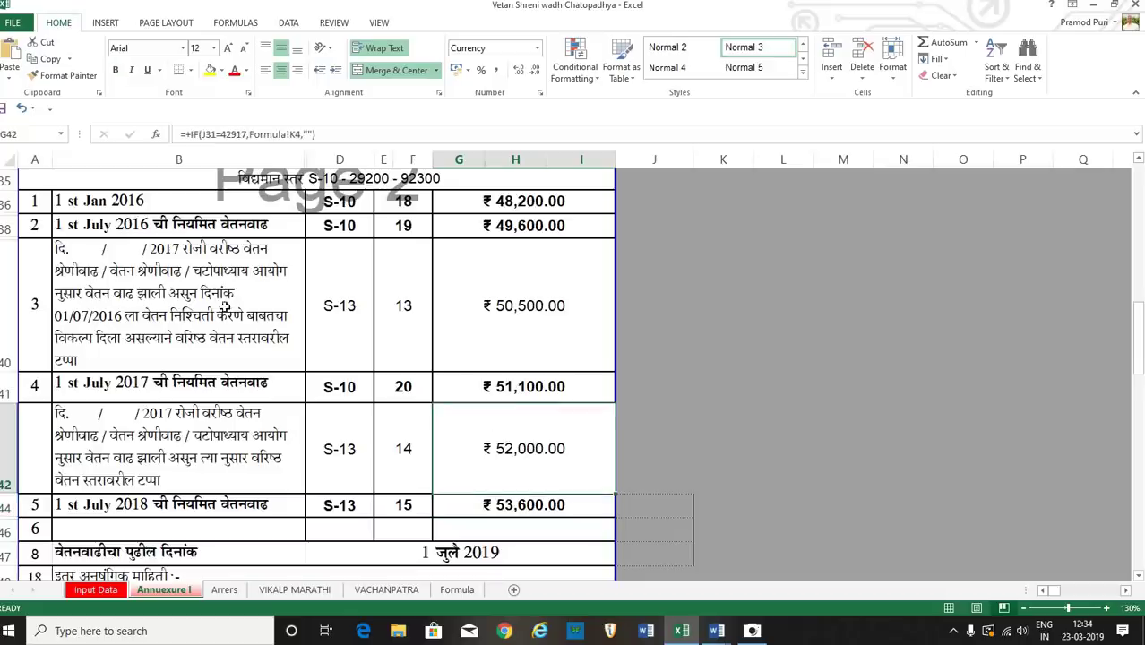
click(547, 336)
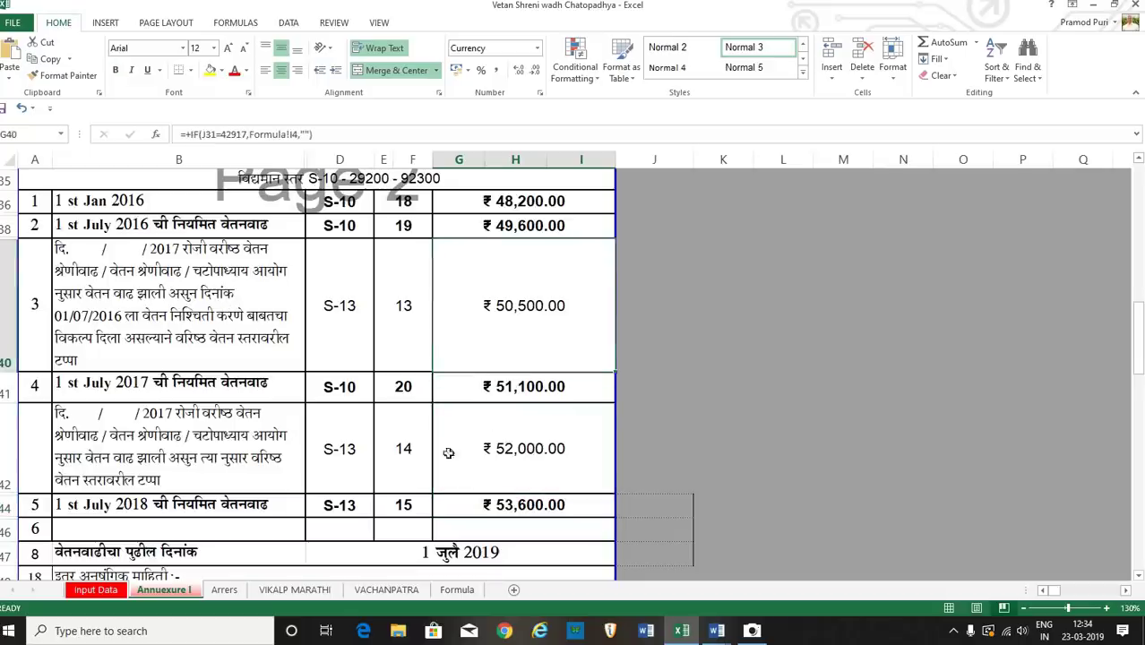
click(540, 453)
- Unhide all Annexure I rows and reduce the increment table to the layout for the 01/07/2017 to 31/12/2017 promotion period
scroll(455, 443, down, 3)
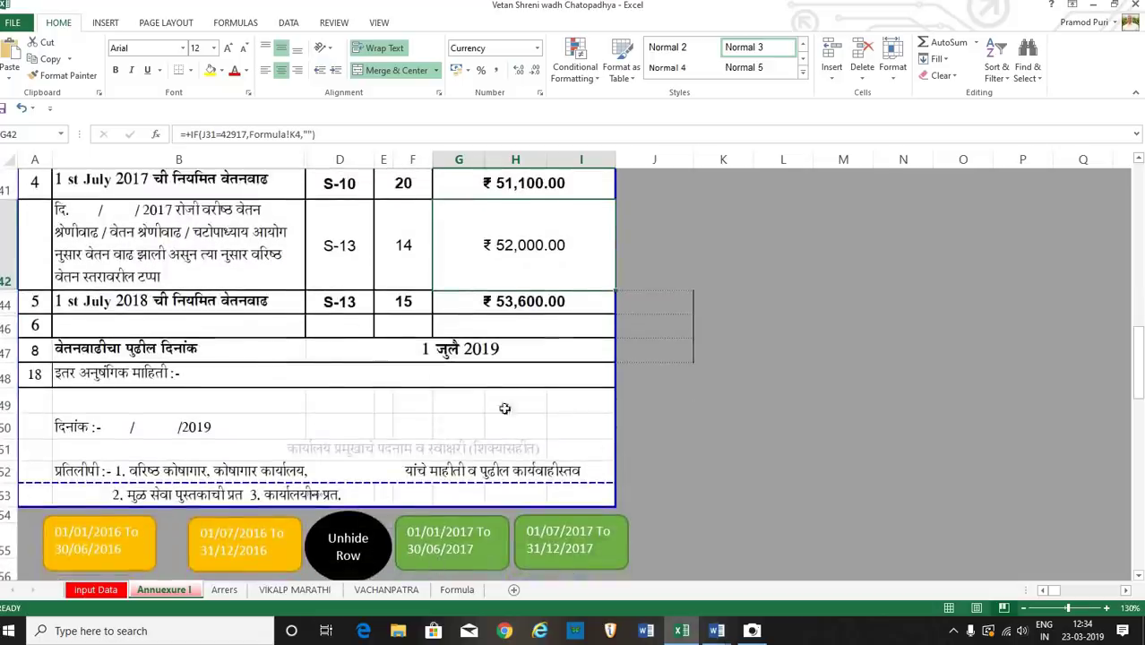
click(348, 544)
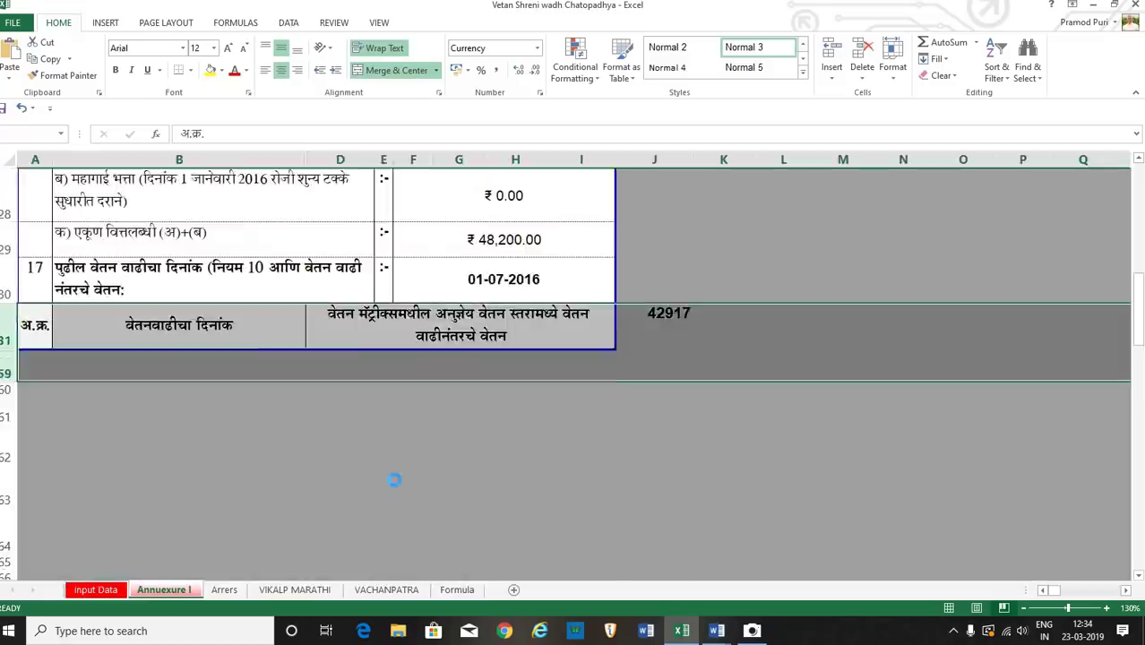
scroll(515, 477, down, 5)
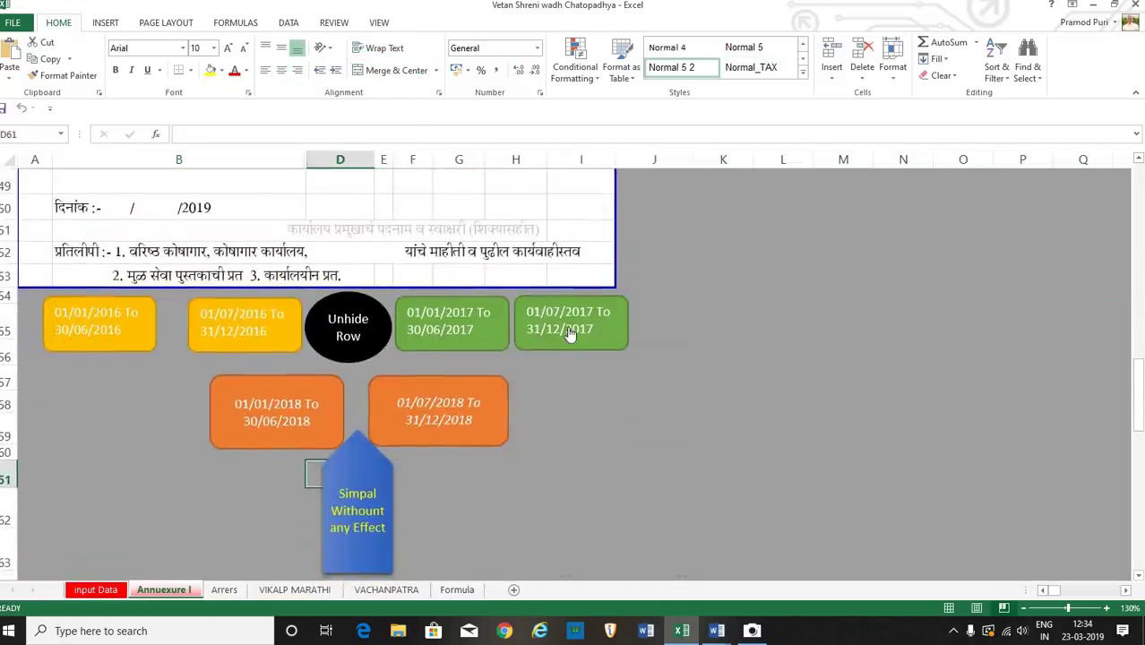
click(570, 330)
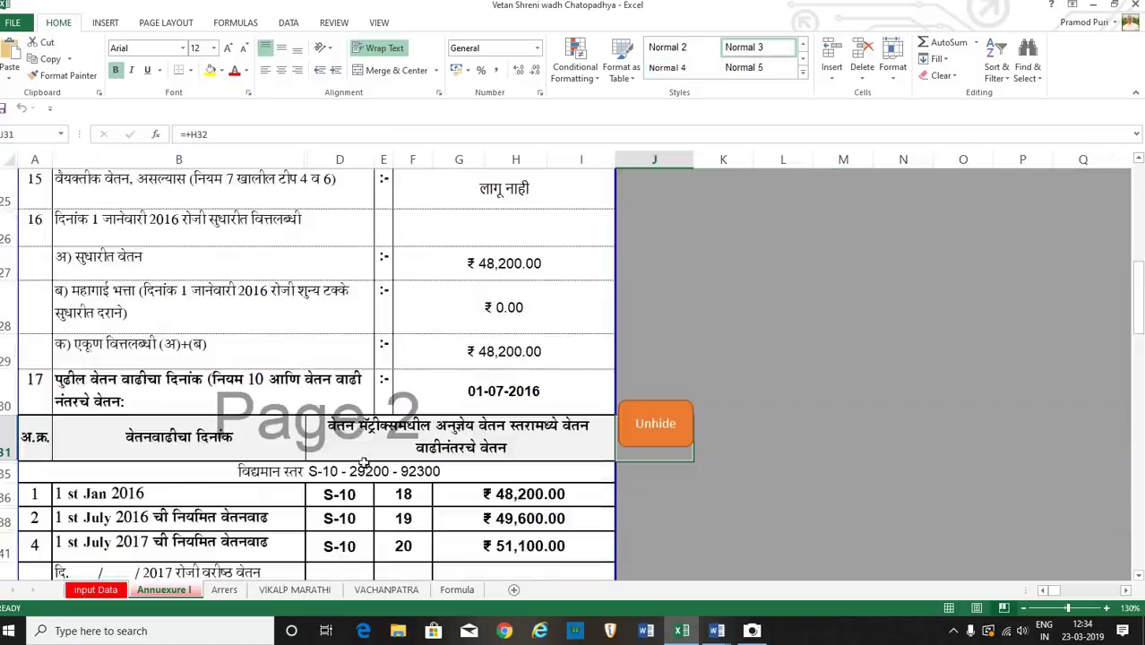
scroll(356, 467, down, 2)
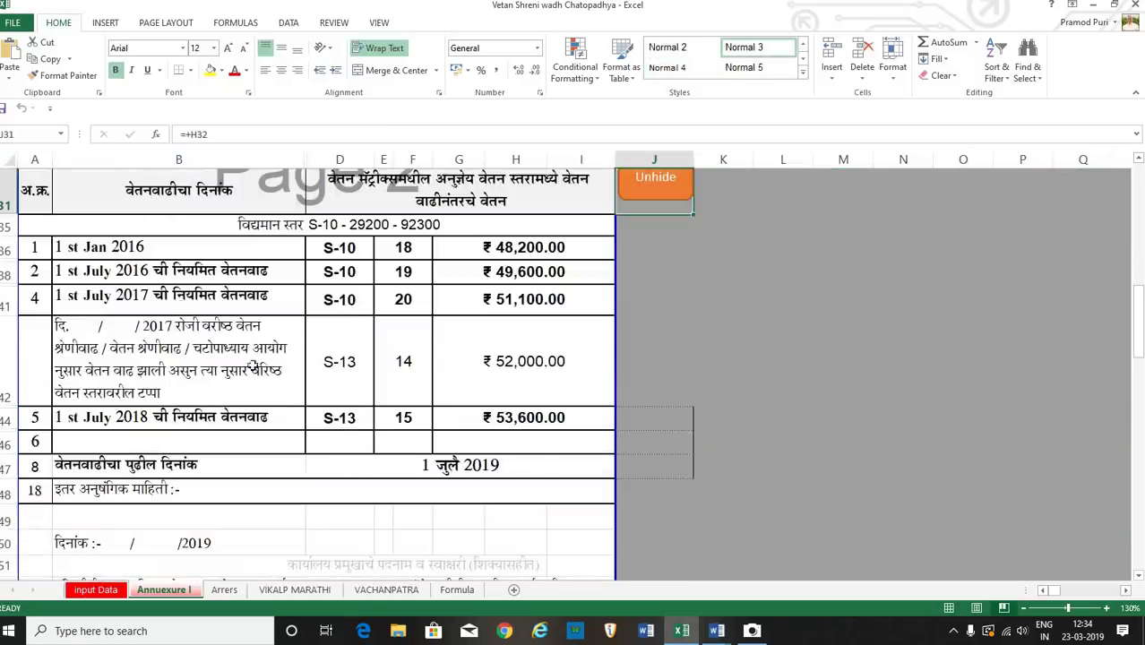
- Review the 2017 senior pay scale entry and the pay for January 2016, July 2016 and the July 2017 regular increment
click(279, 356)
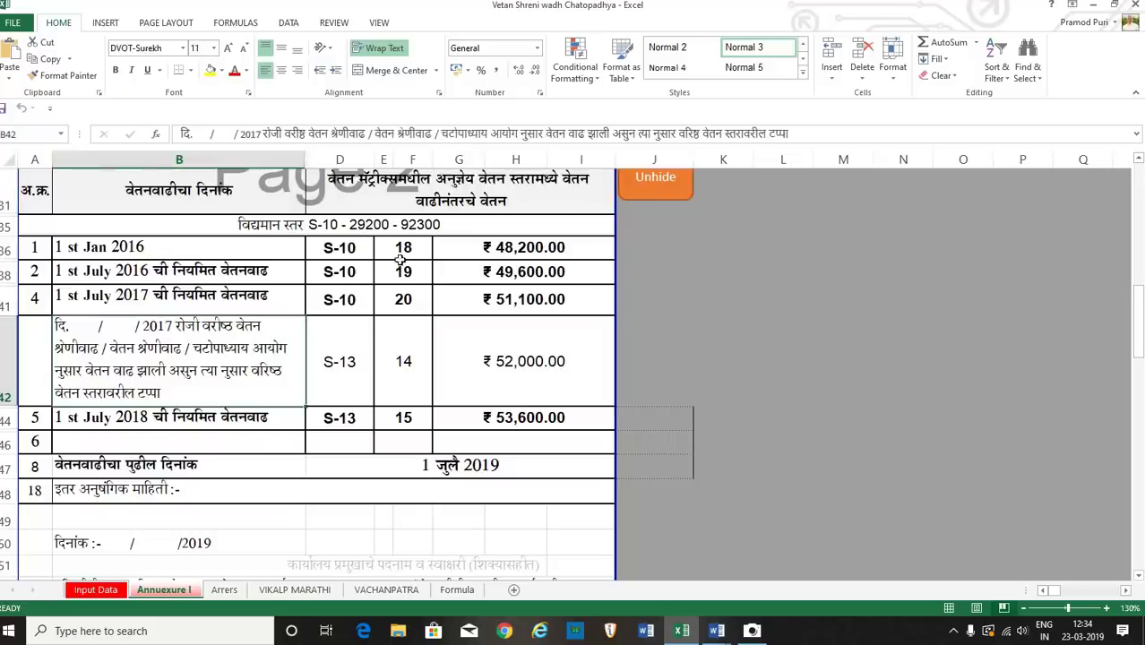
click(508, 247)
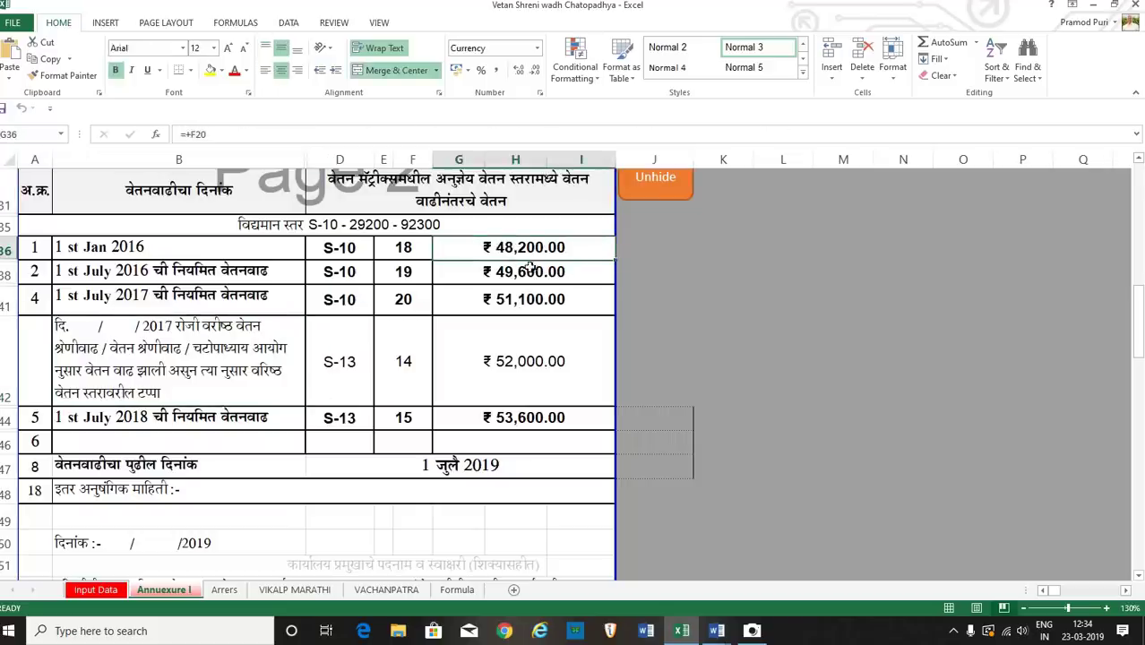
click(541, 272)
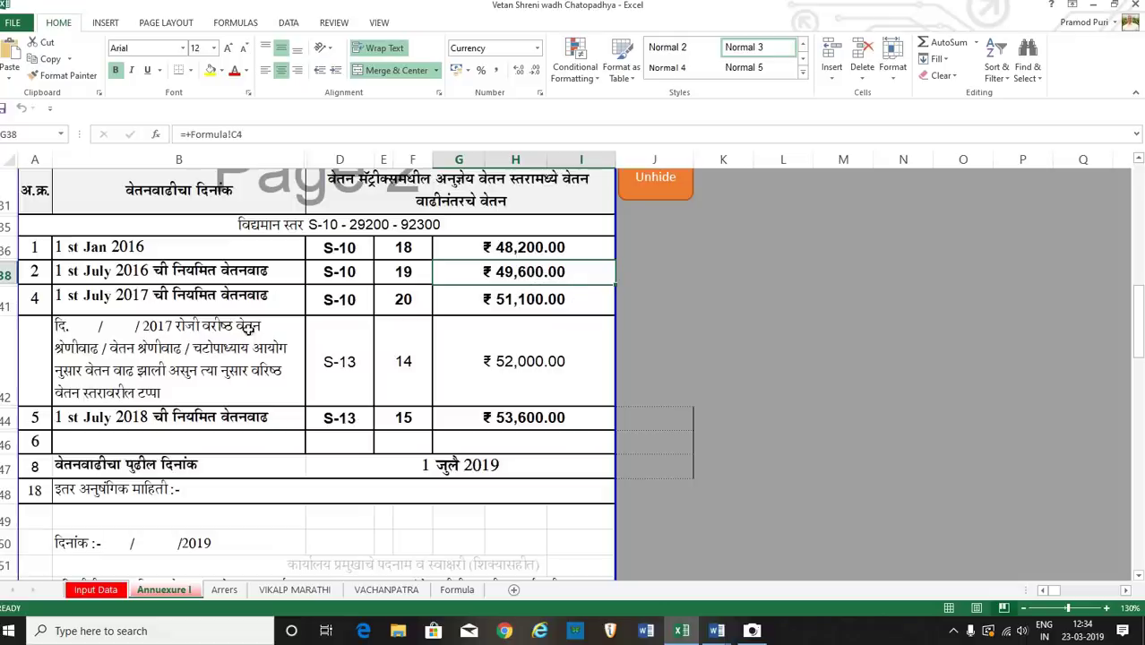
click(218, 298)
click(553, 301)
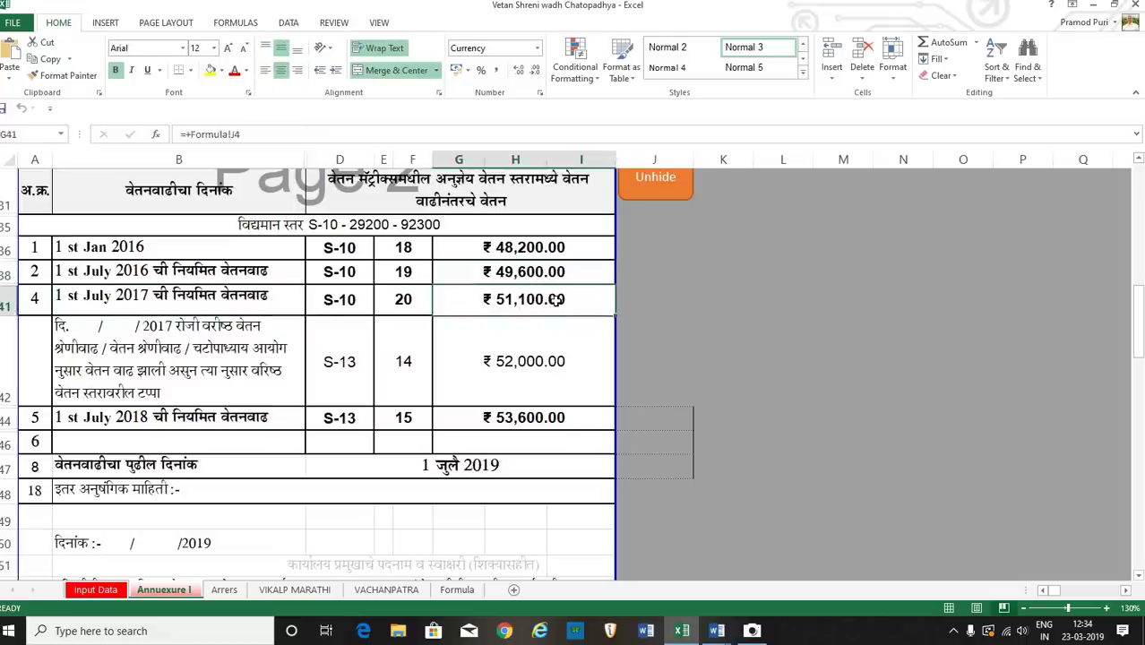
- Examine the level, stage and pay of the 2017 senior pay scale entry and of the July 2018 increment below it
click(215, 364)
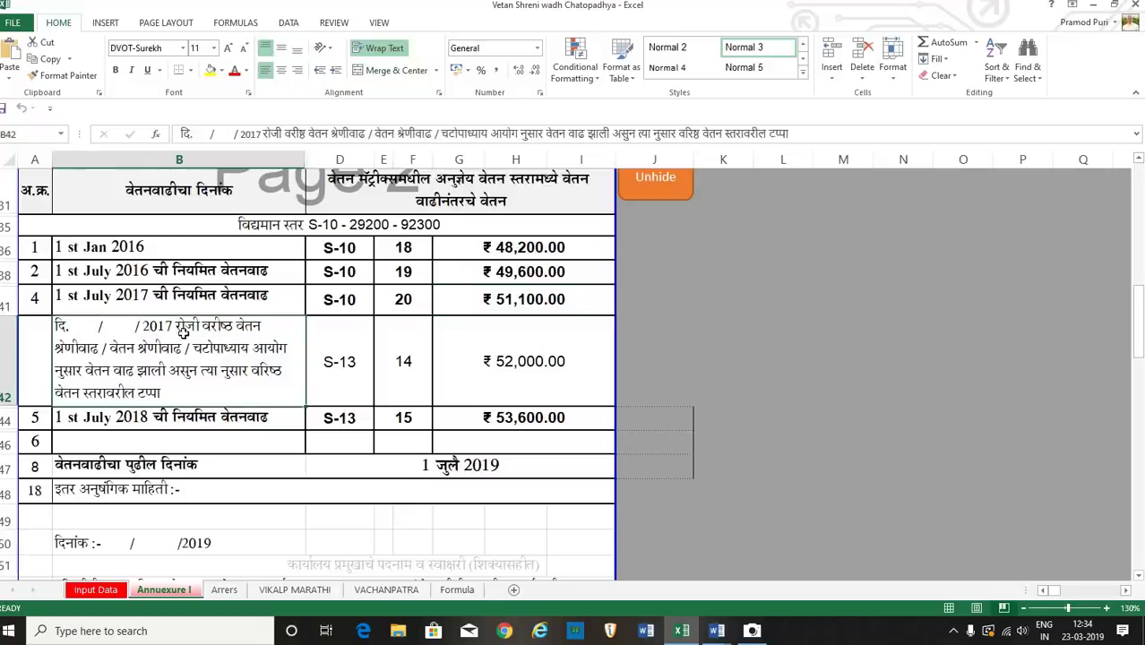
click(342, 376)
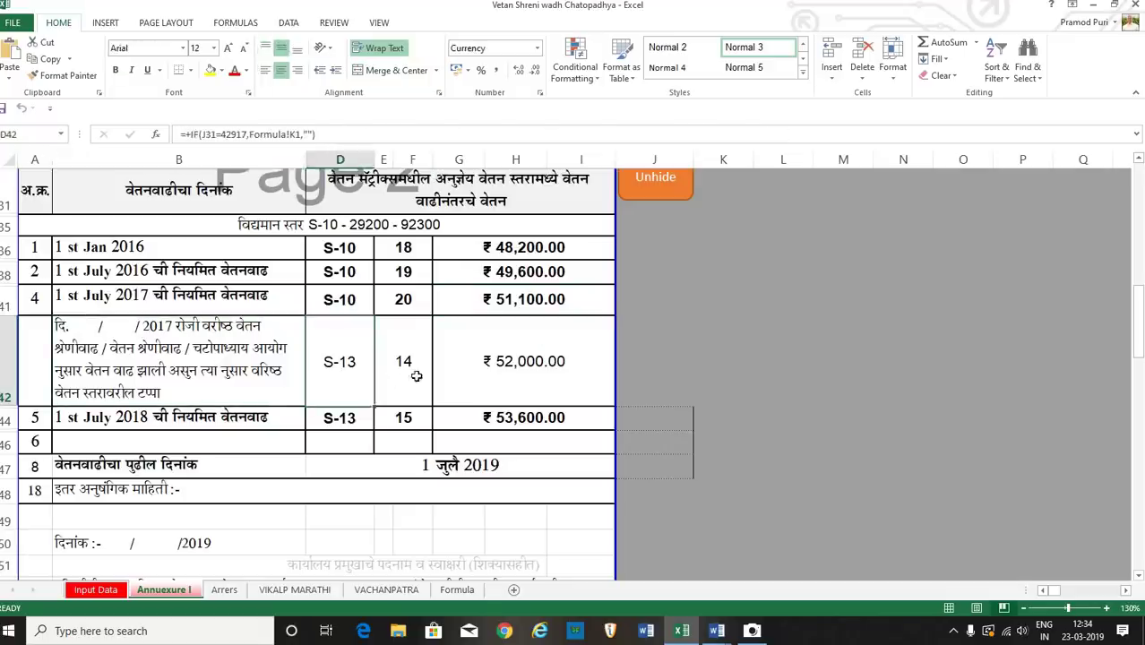
click(416, 380)
click(528, 377)
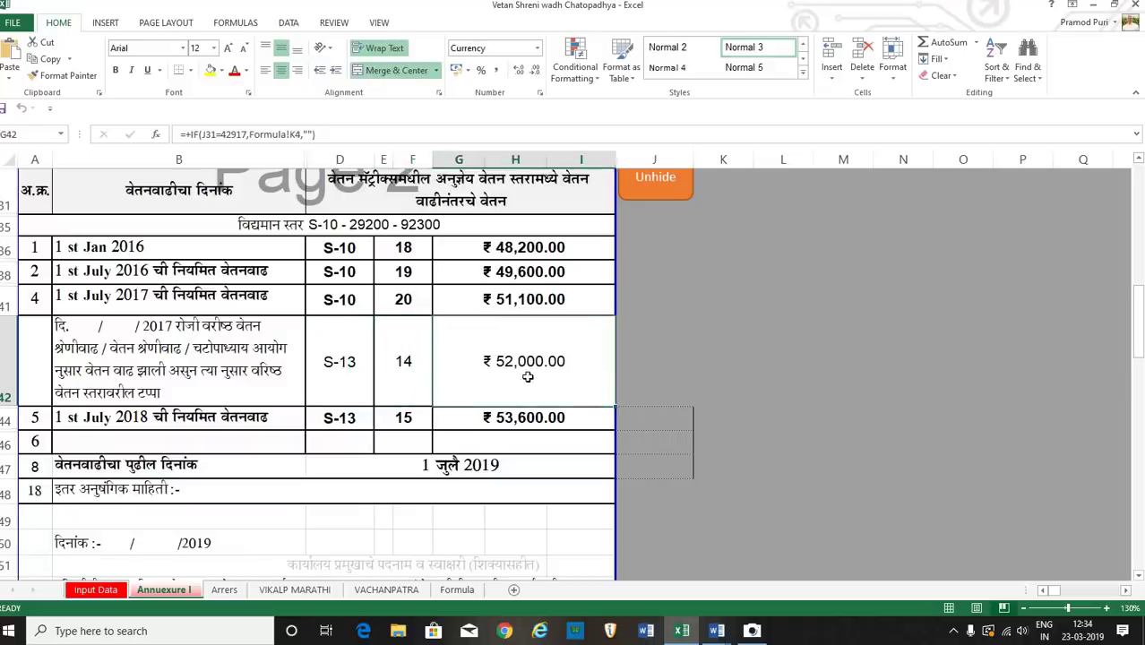
click(103, 419)
click(336, 421)
click(408, 419)
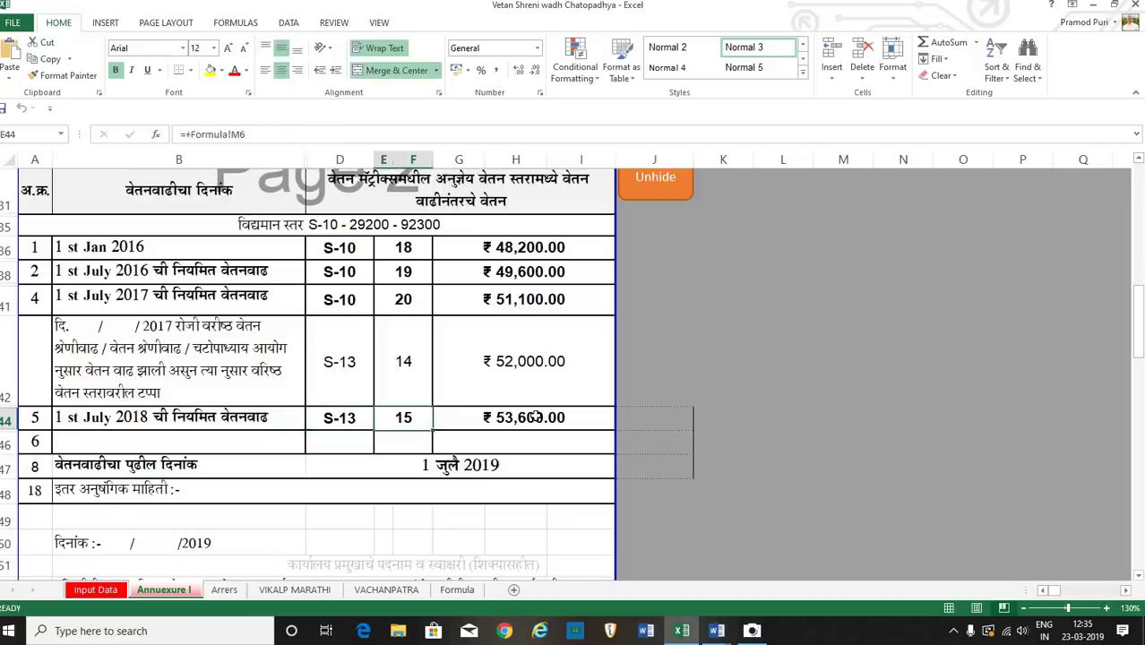
click(529, 418)
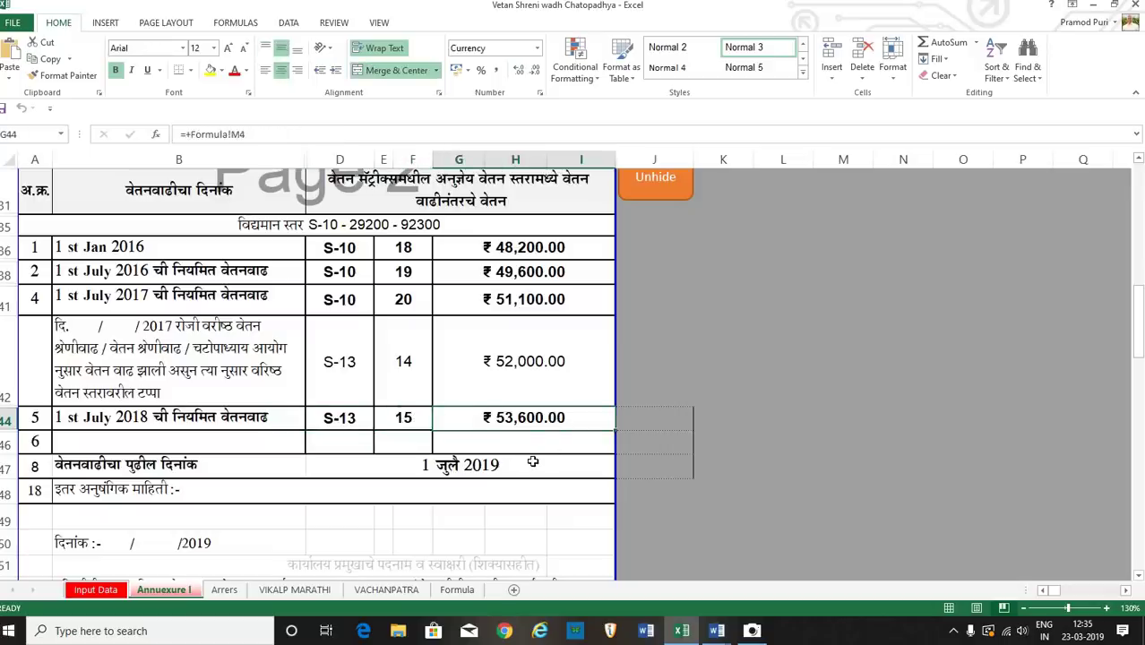
- Unhide all Annexure I rows and set the promotion date to 01-07-2018
scroll(510, 470, down, 1)
scroll(509, 484, down, 3)
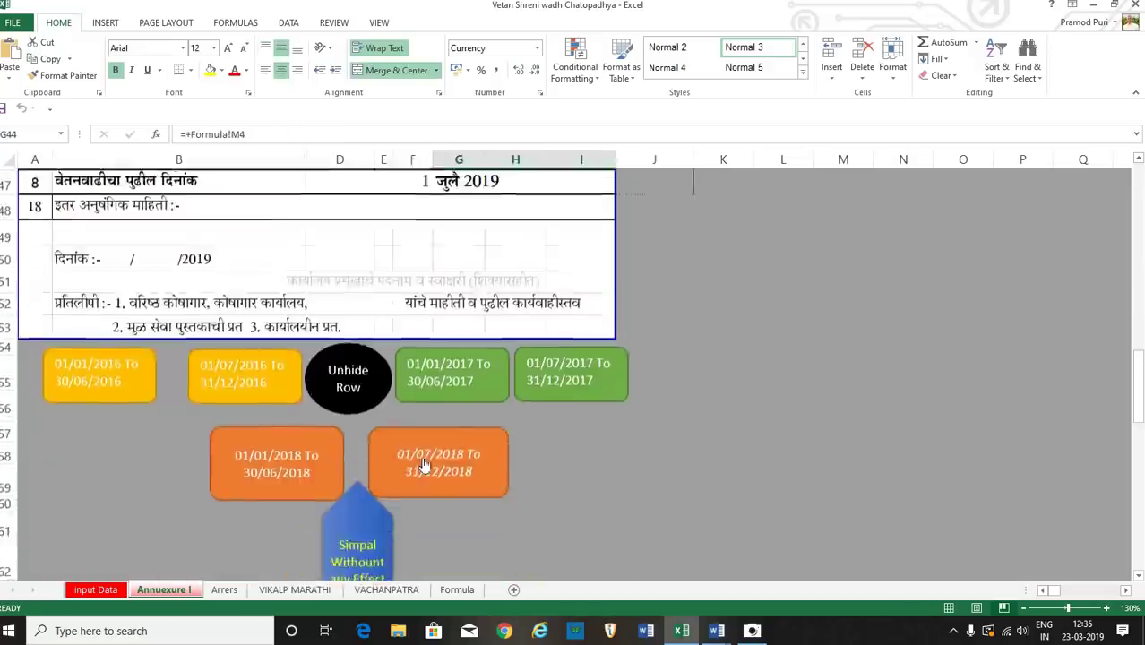
click(346, 385)
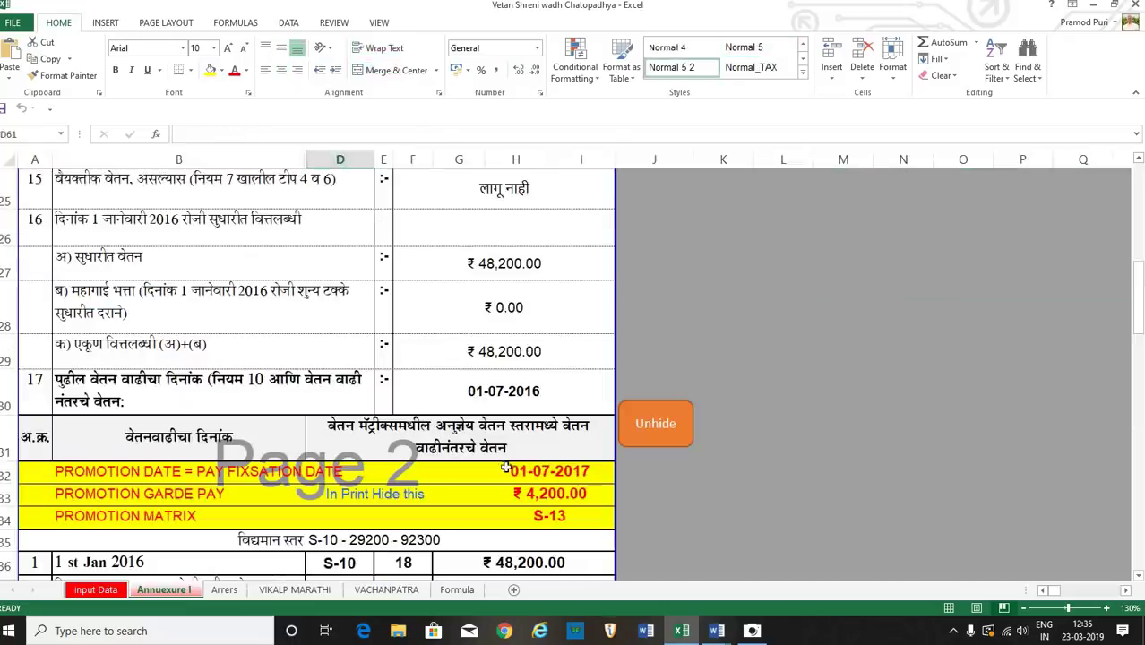
double_click(578, 470)
drag(575, 470, 590, 470)
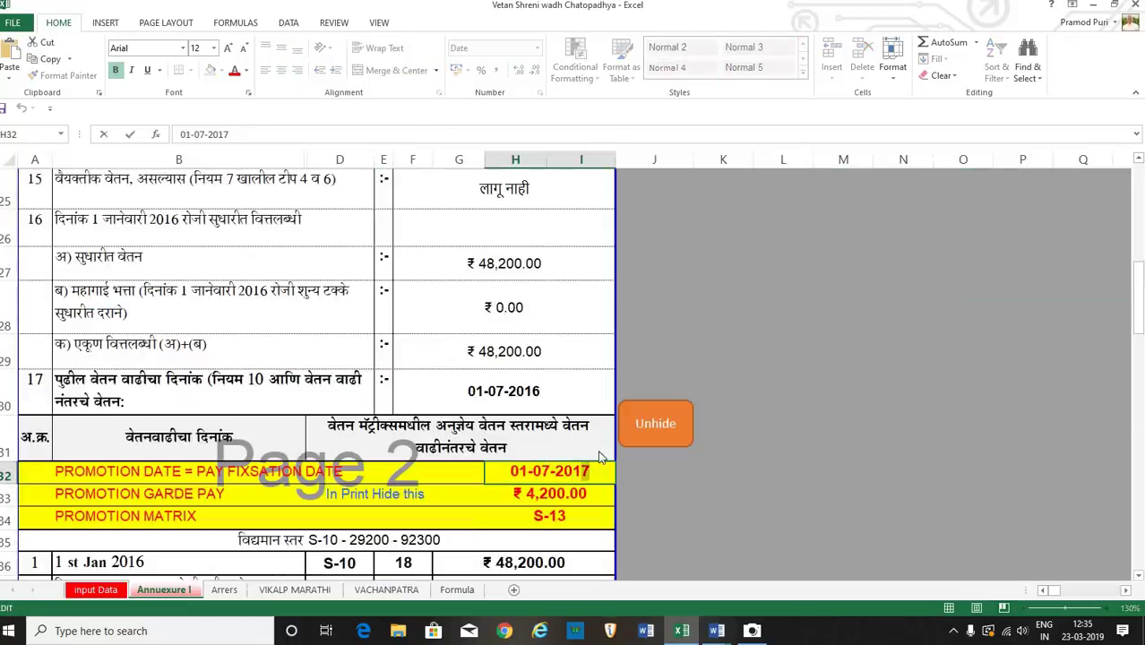
text(8)
click(710, 508)
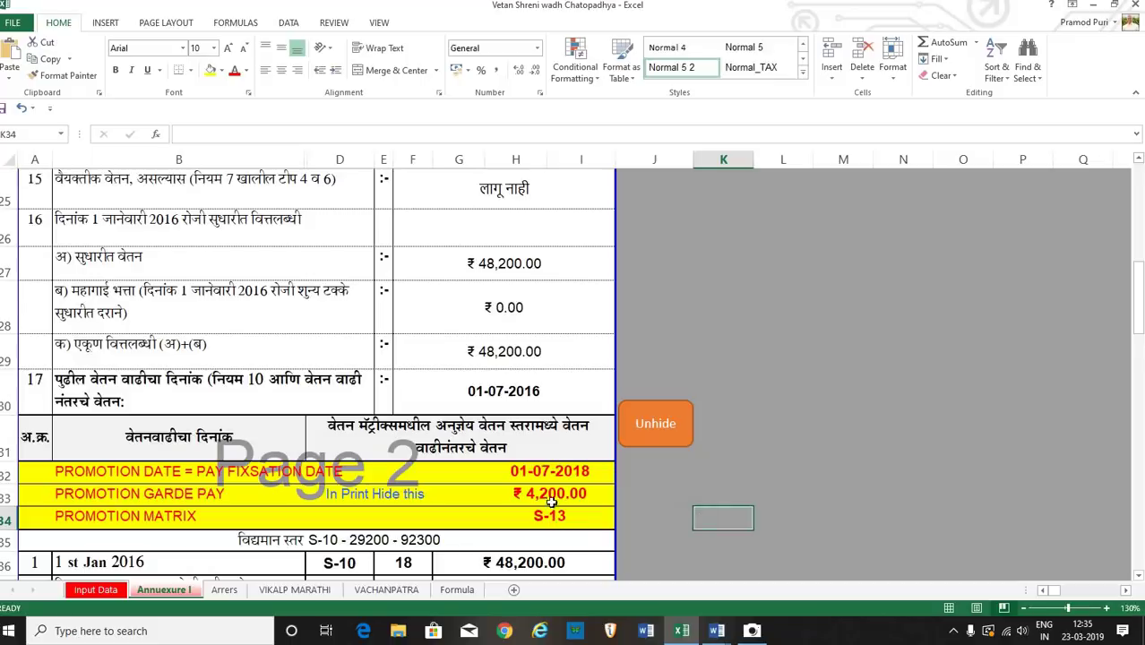
- Reduce the increment table to the layout for the 01/01/2018 to 30/06/2018 promotion period
scroll(524, 512, down, 6)
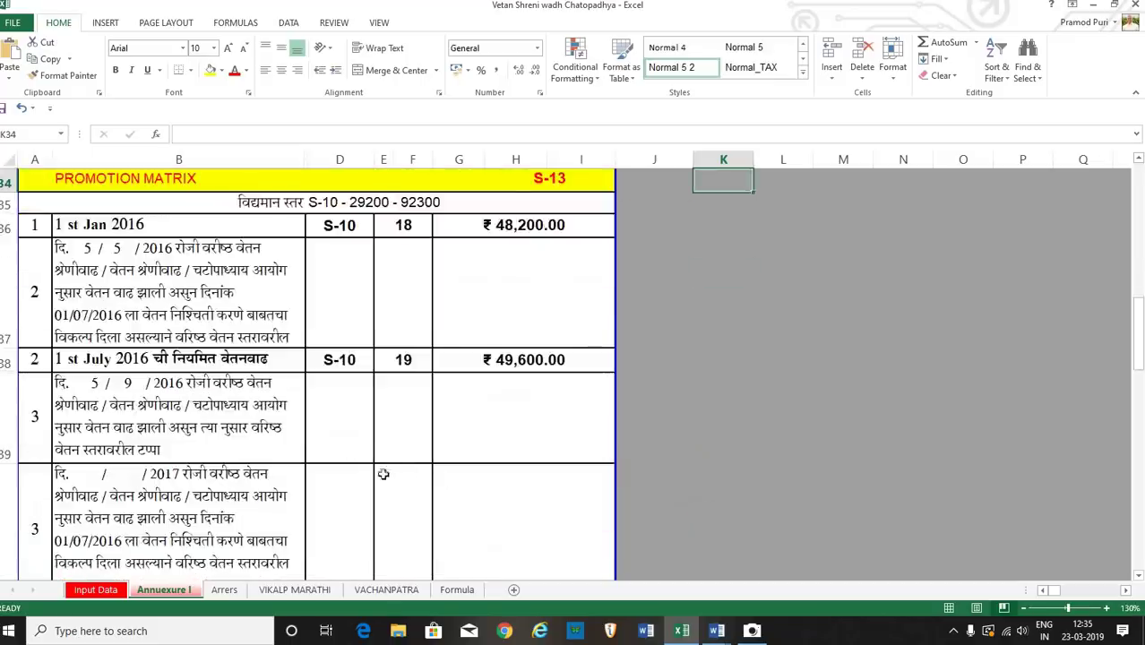
scroll(386, 473, down, 6)
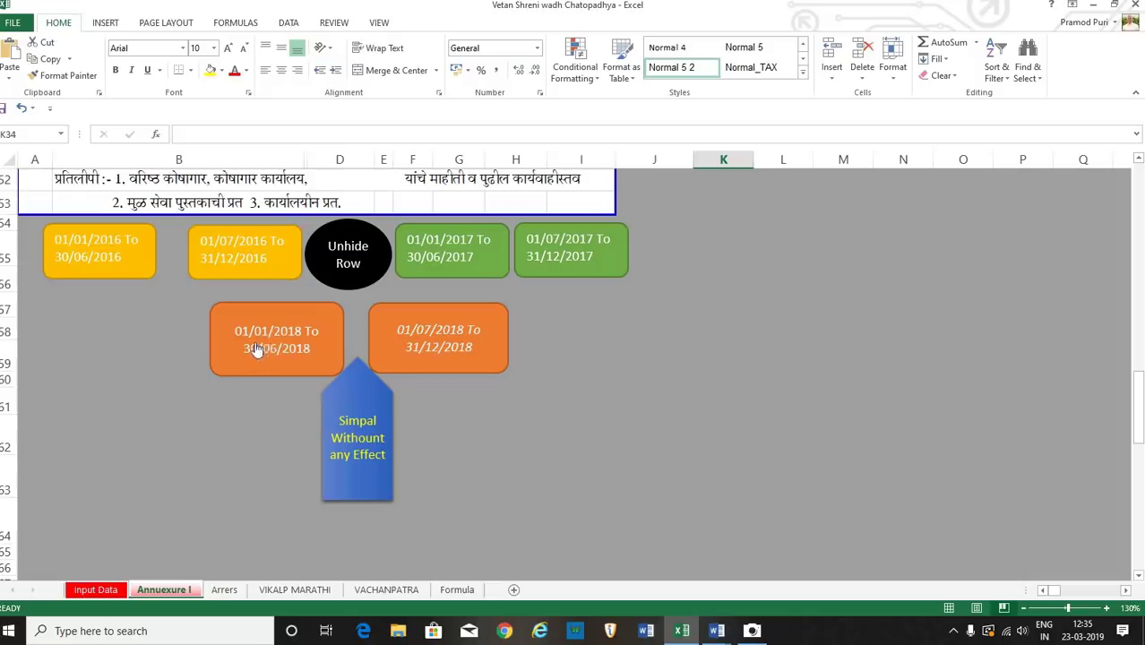
click(283, 346)
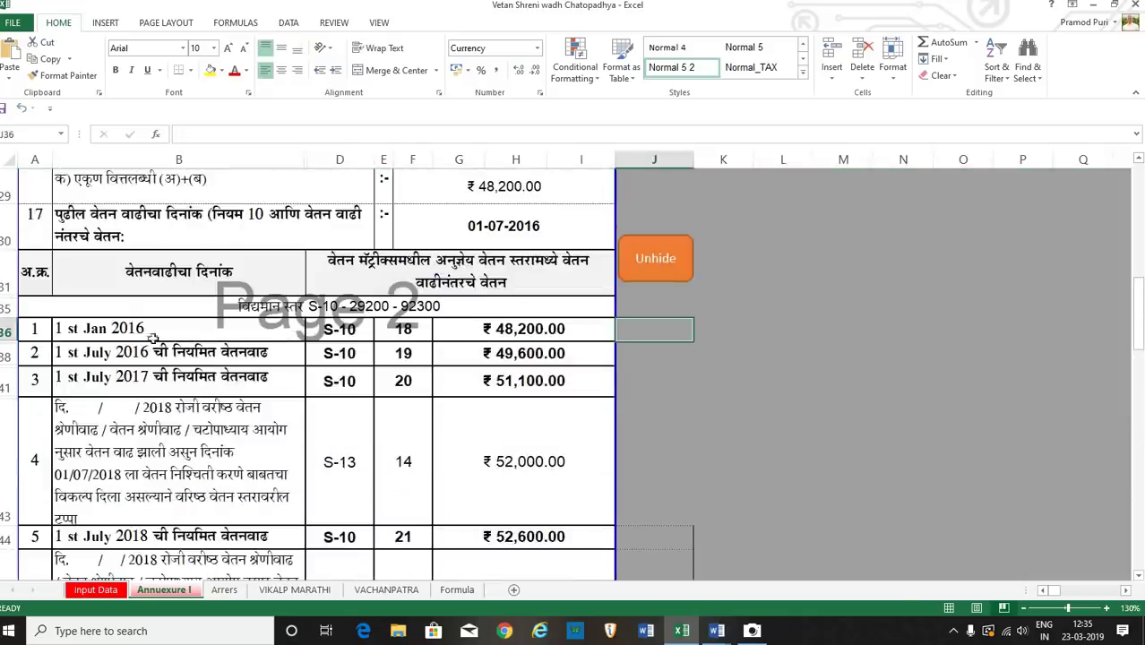
- Compare the January 2016 to July 2017 pay with the 2018 senior pay scale entry that uses the 01/07/2018 fixation option
click(573, 329)
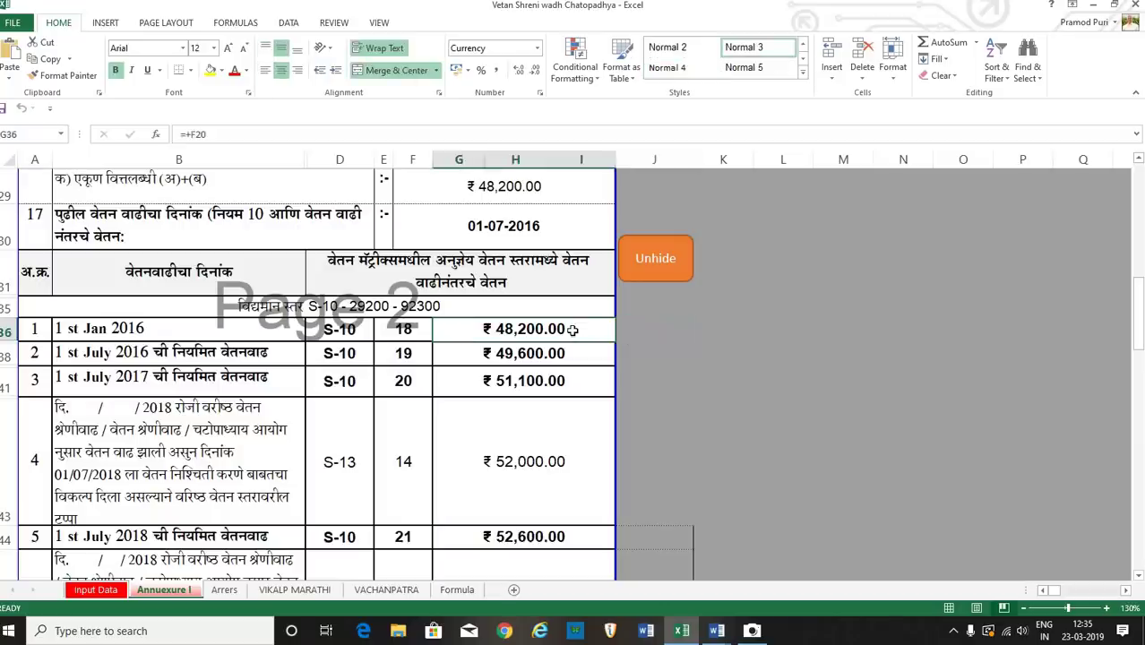
click(558, 353)
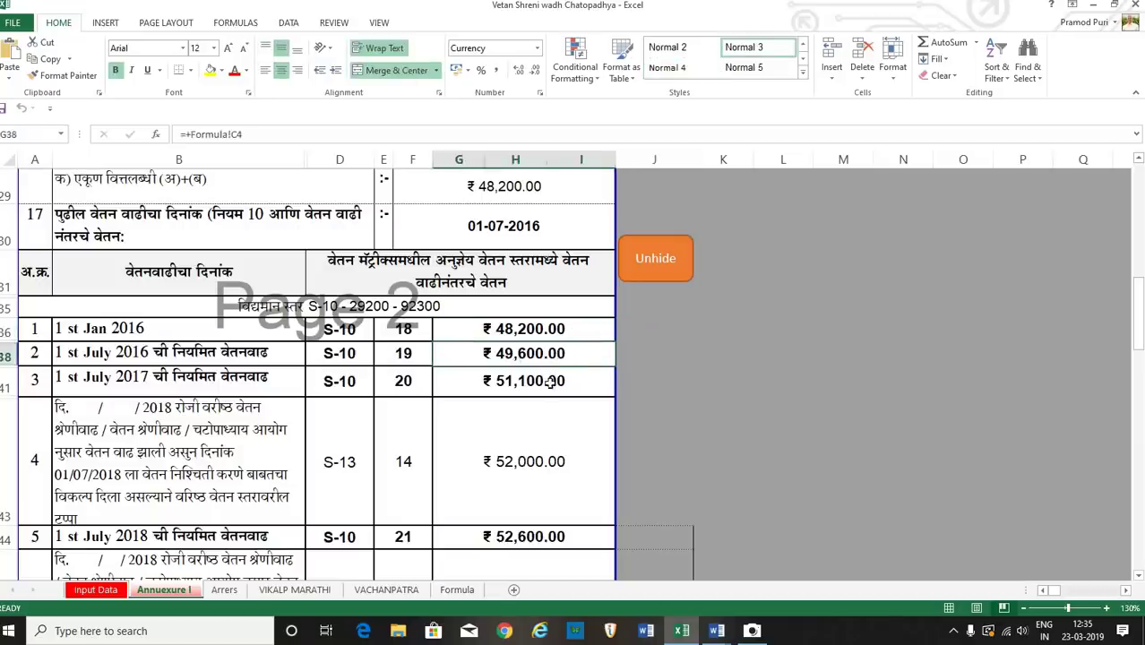
click(551, 381)
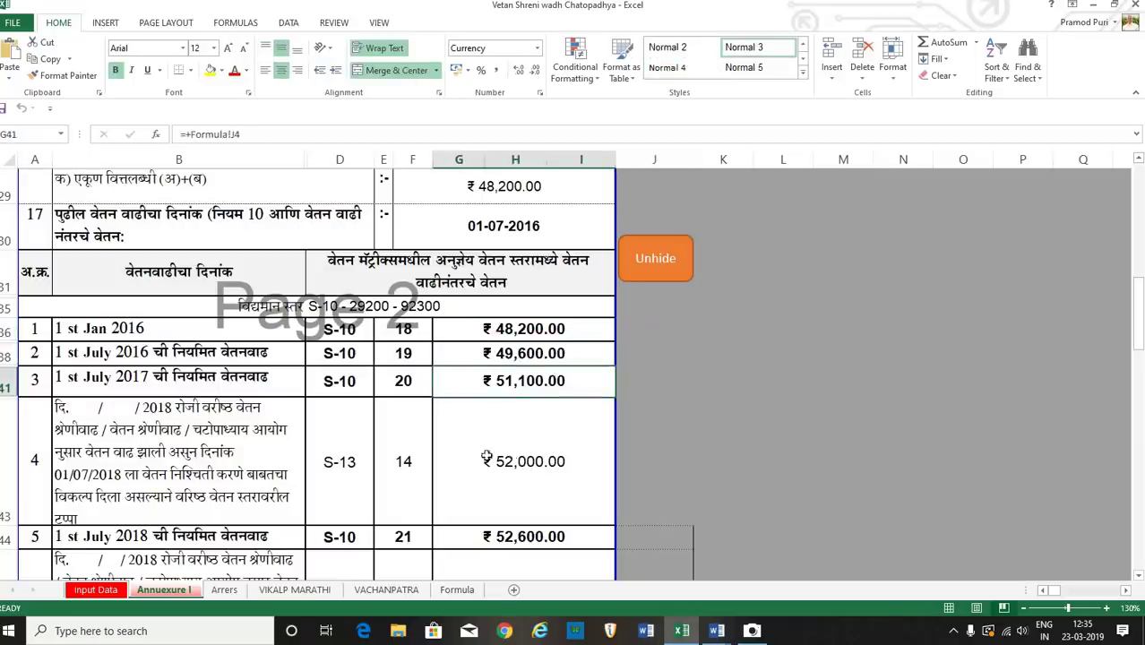
click(241, 452)
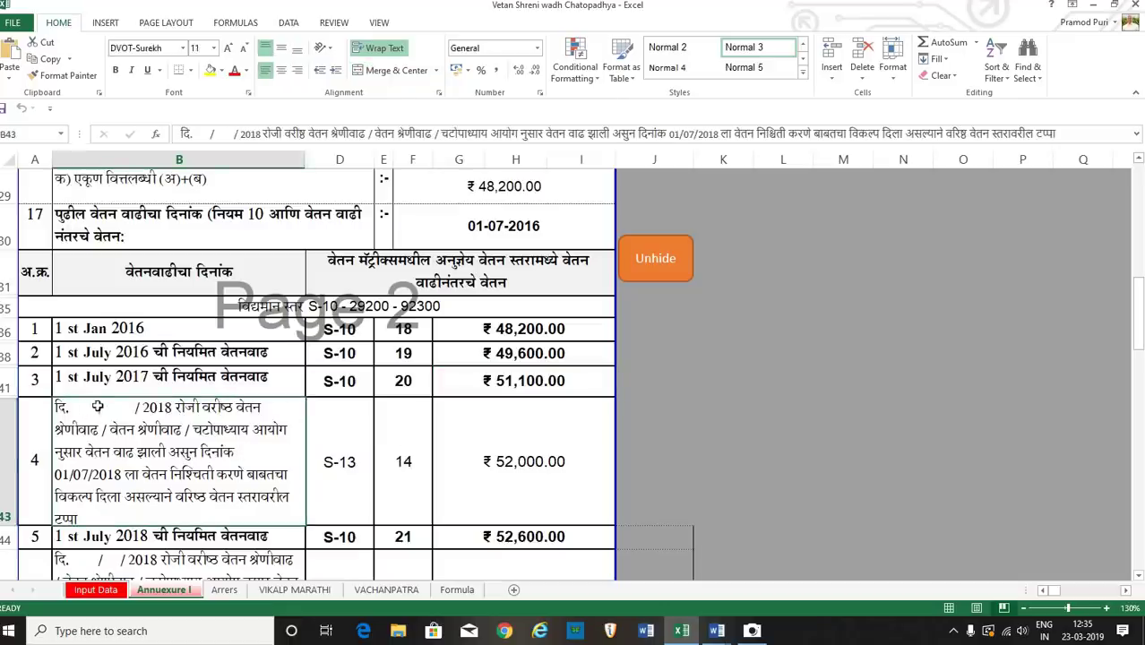
click(343, 475)
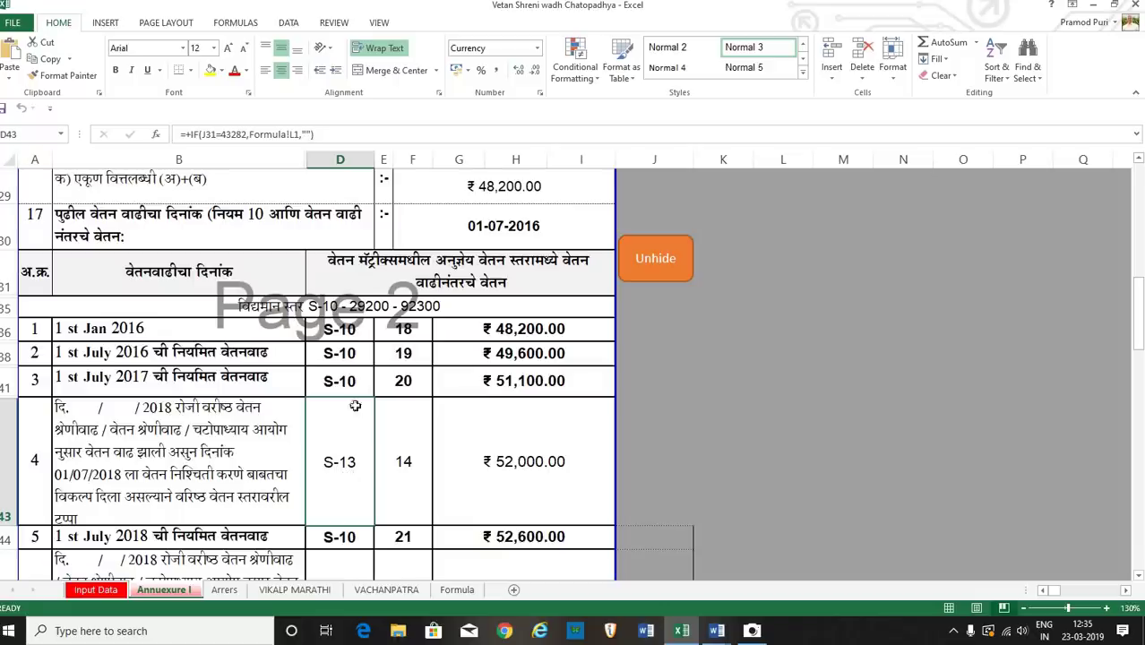
click(519, 381)
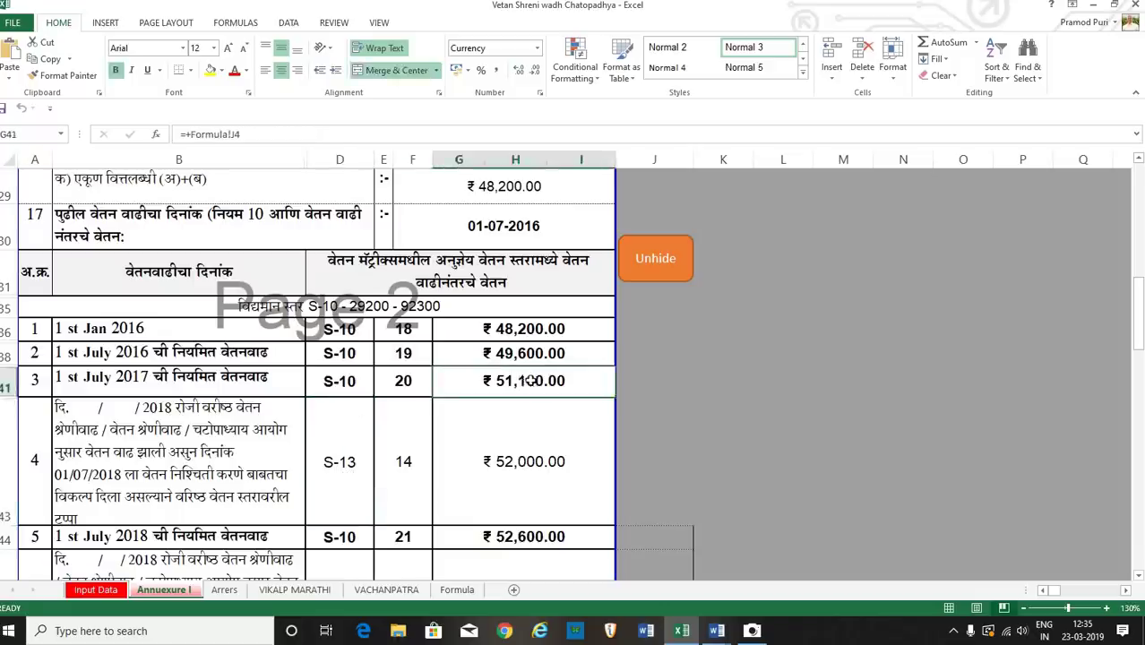
click(522, 483)
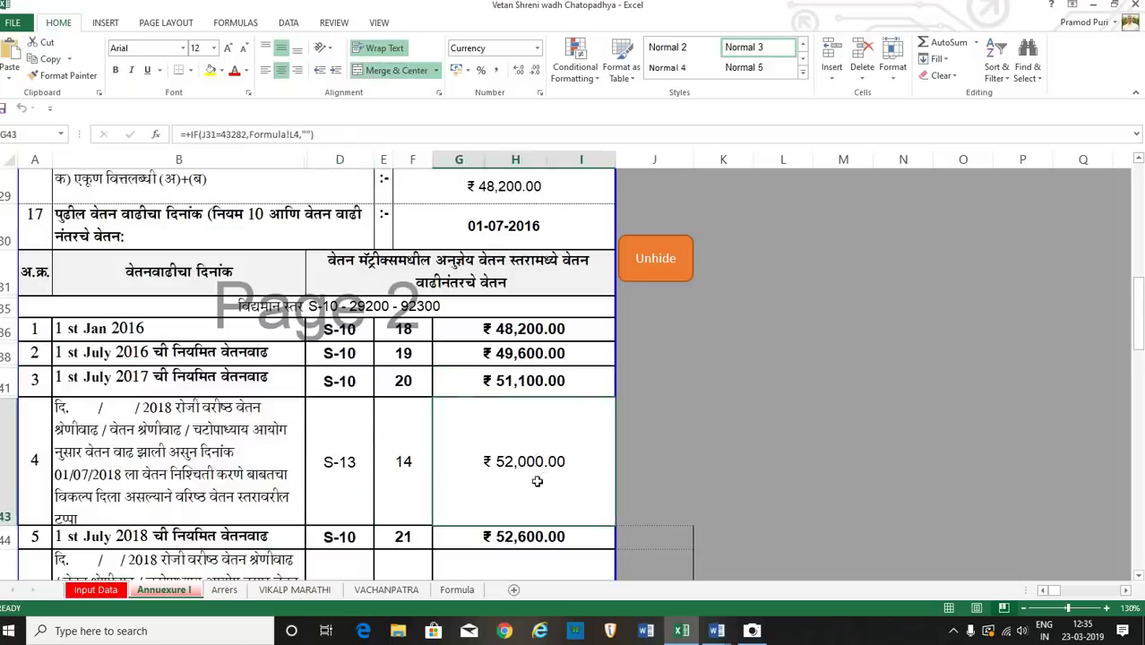
- Examine the July 2018 regular increment pay and the description, level and pay of the 2018 senior pay scale entry beneath it
scroll(491, 405, down, 1)
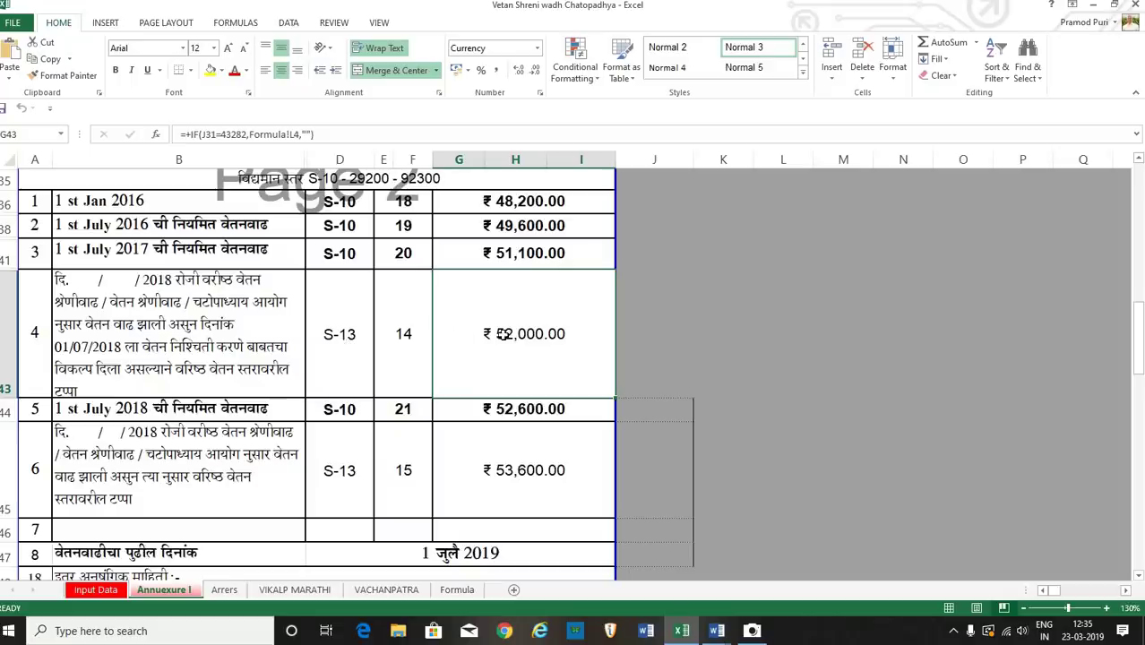
click(559, 409)
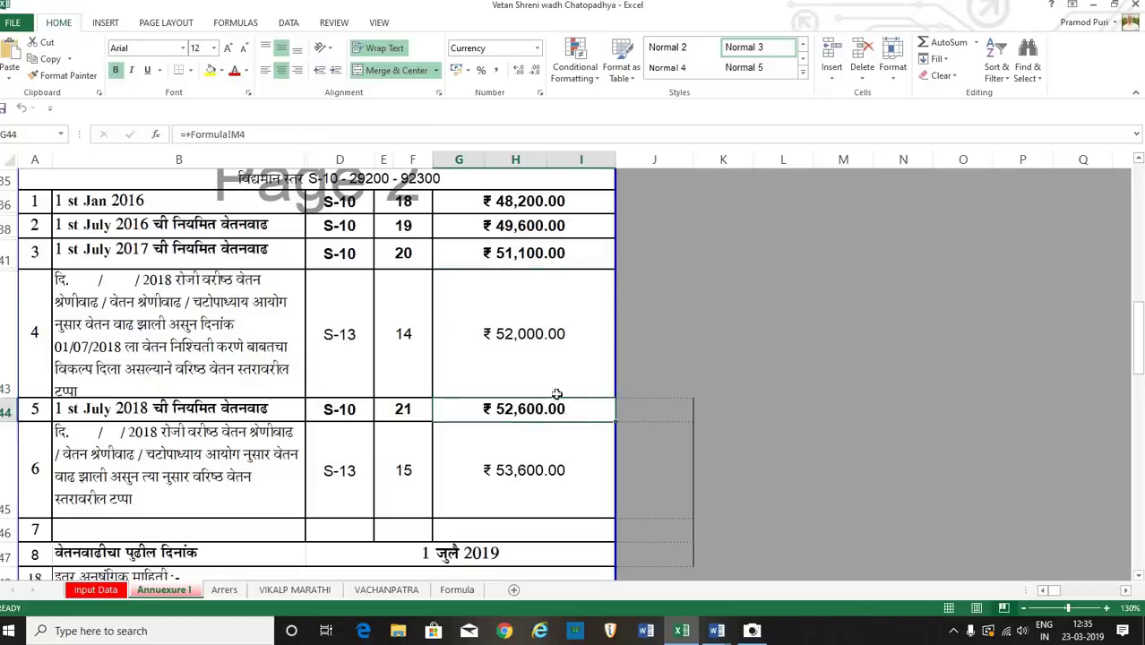
click(533, 485)
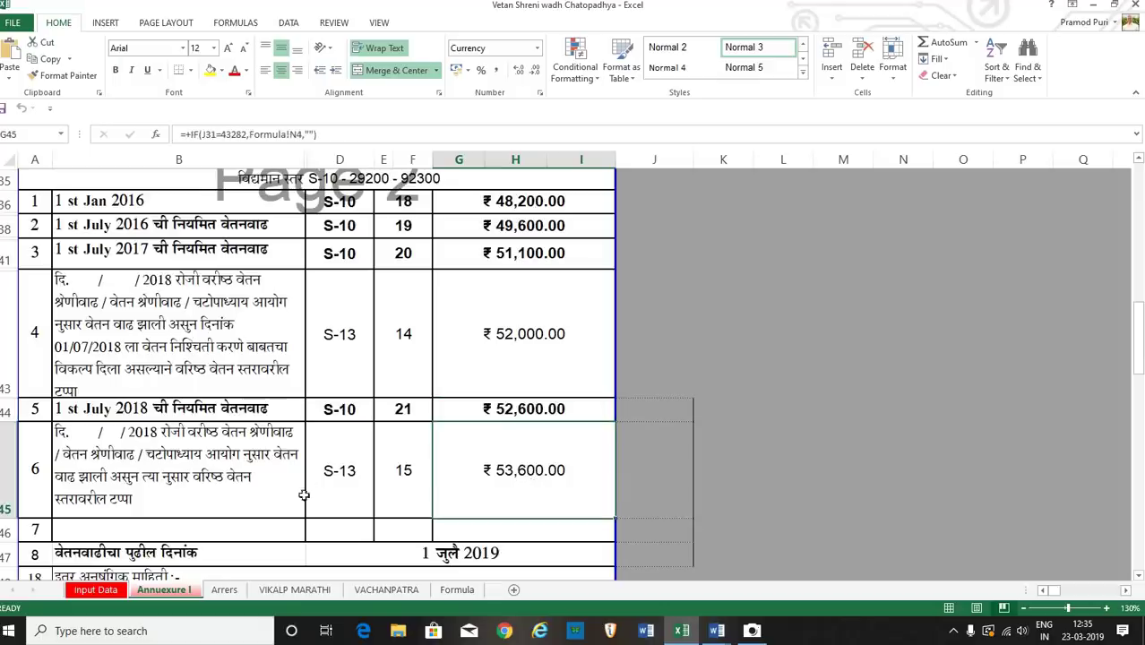
click(157, 482)
click(339, 482)
click(215, 478)
click(345, 471)
click(502, 484)
- Unhide all Annexure I rows and reduce the increment table to the layout for the 01/07/2018 to 31/12/2018 promotion period
scroll(524, 475, down, 2)
scroll(433, 509, down, 1)
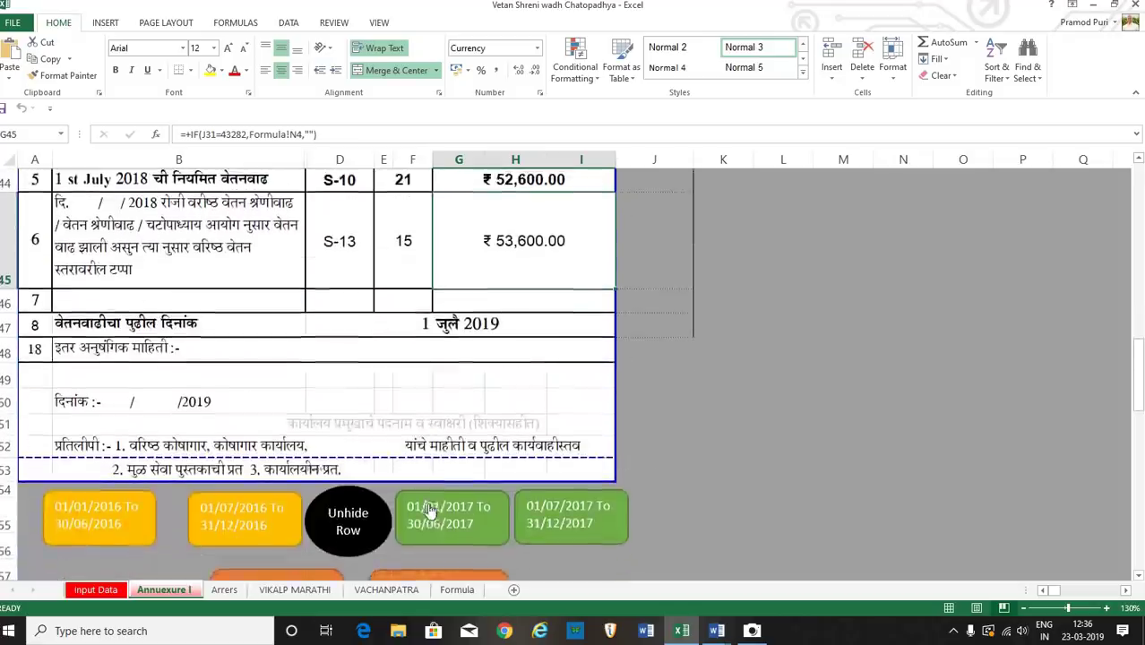
click(511, 393)
click(354, 520)
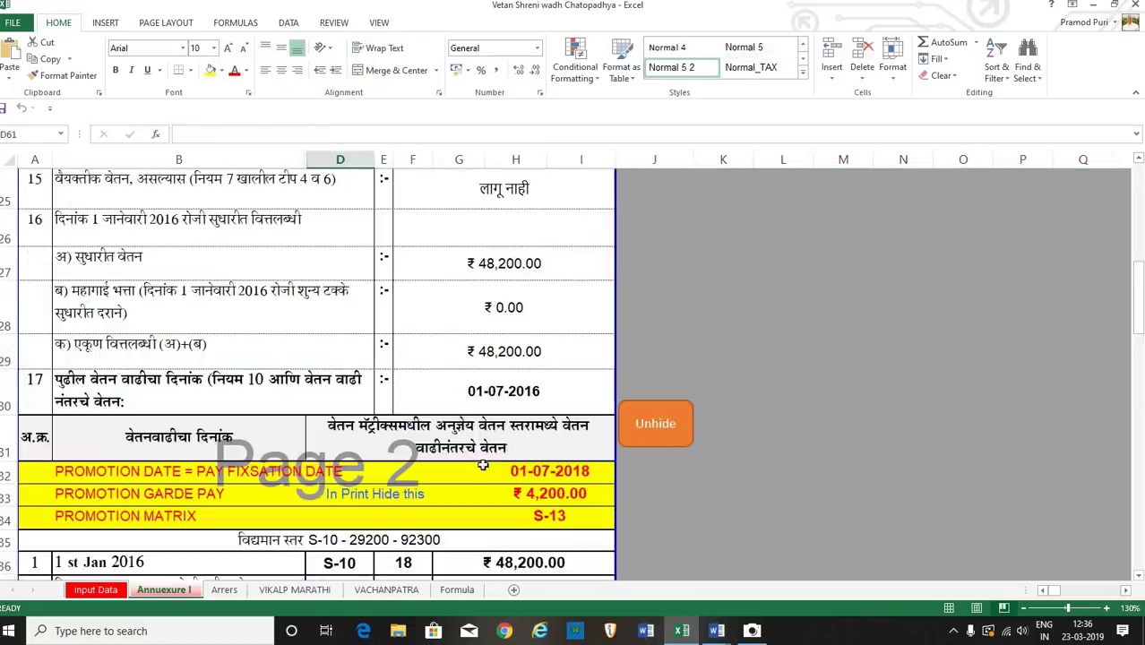
scroll(437, 467, down, 5)
scroll(437, 467, down, 3)
click(450, 423)
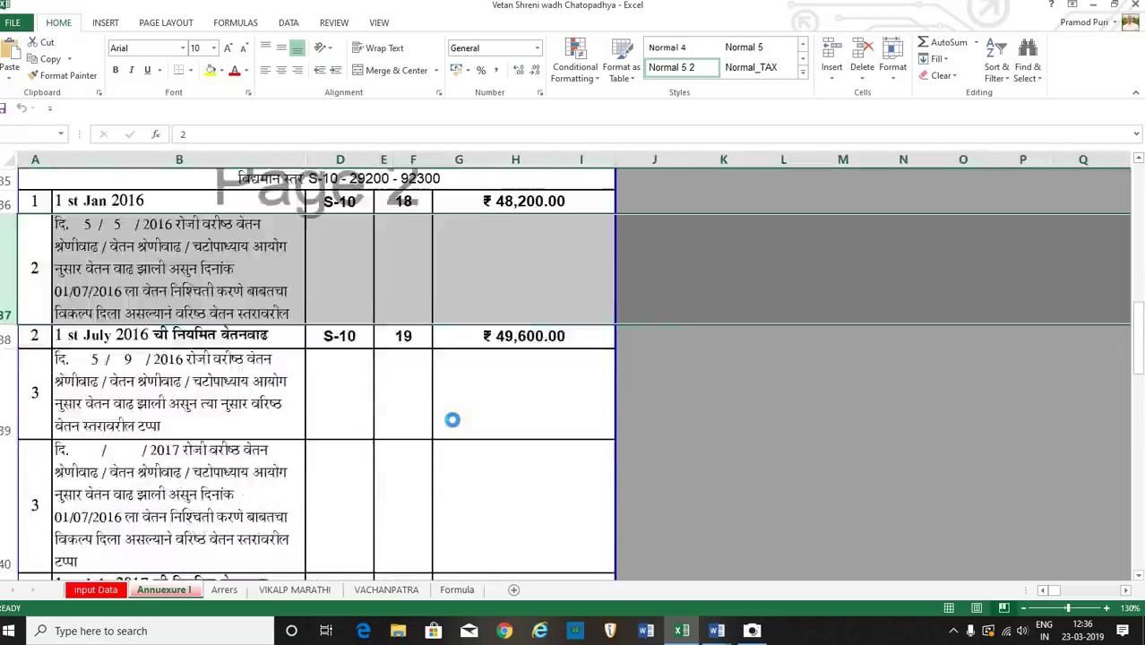
scroll(367, 462, down, 1)
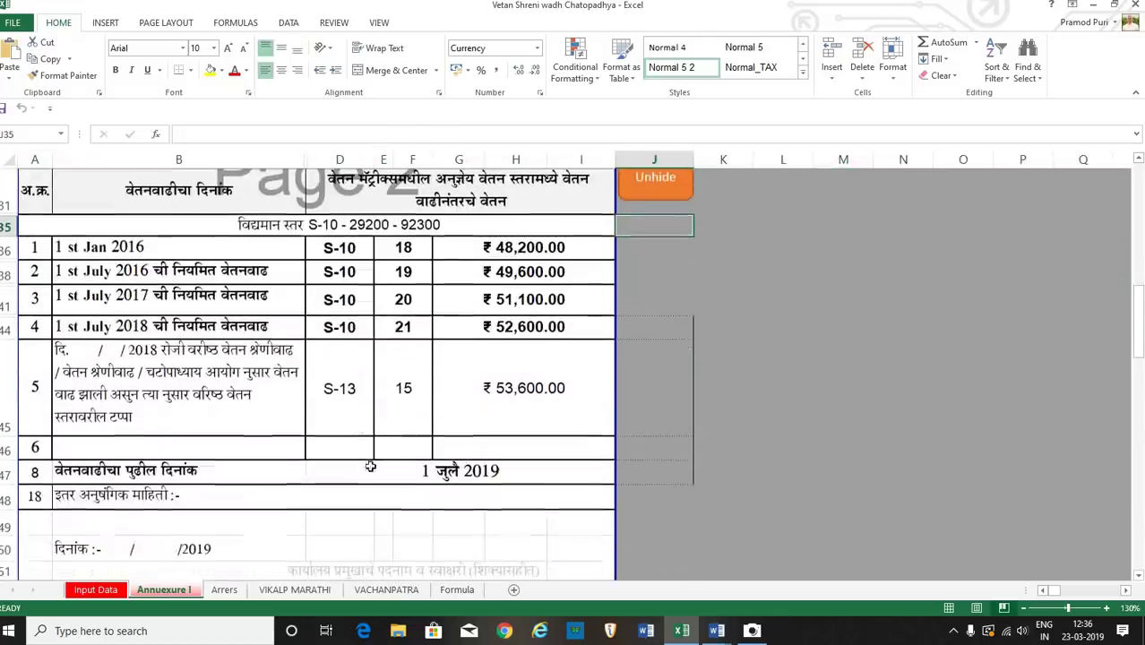
- Examine the regular increment pay from January 2016 to July 2018 and the 2018 senior pay scale pay in Annexure I
click(534, 249)
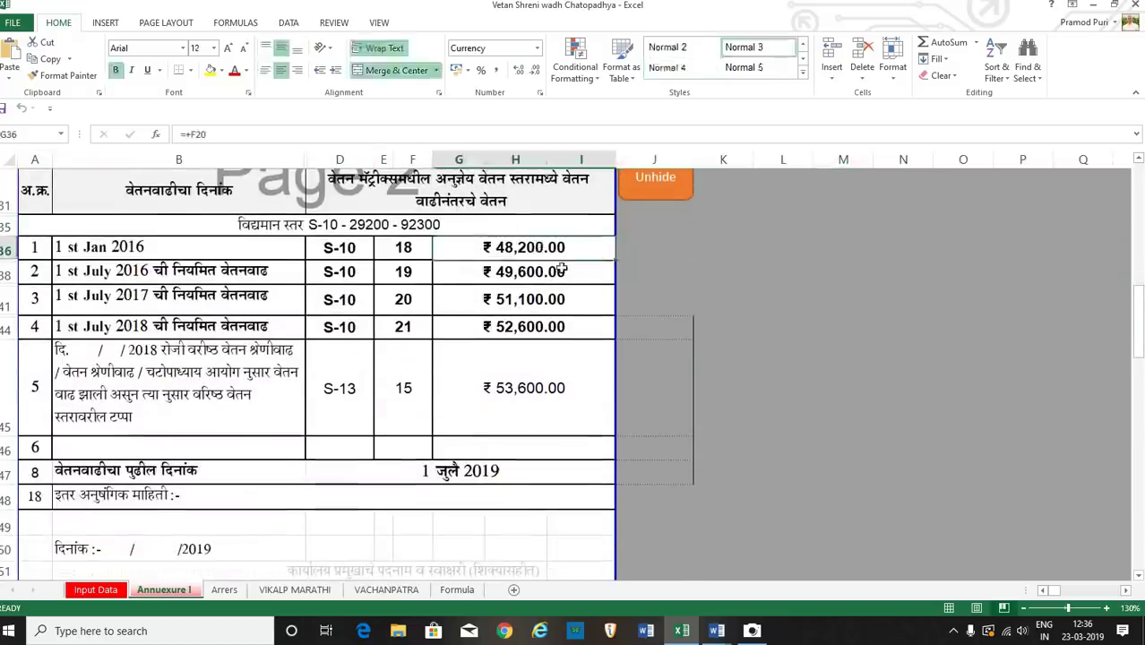
click(541, 276)
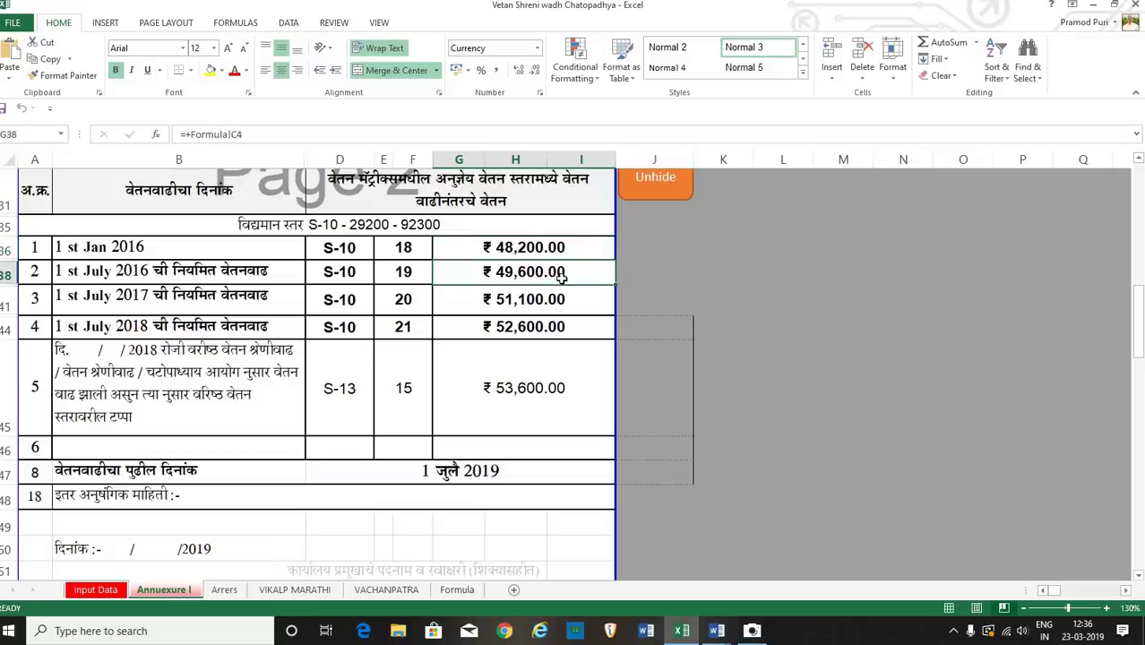
click(551, 301)
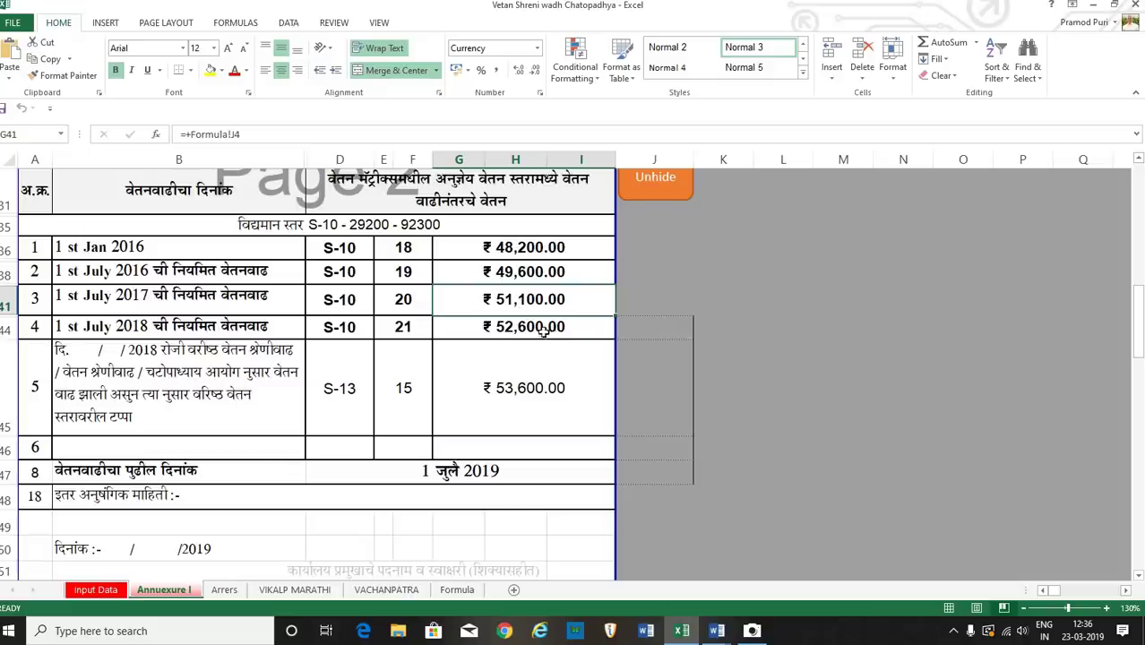
click(543, 329)
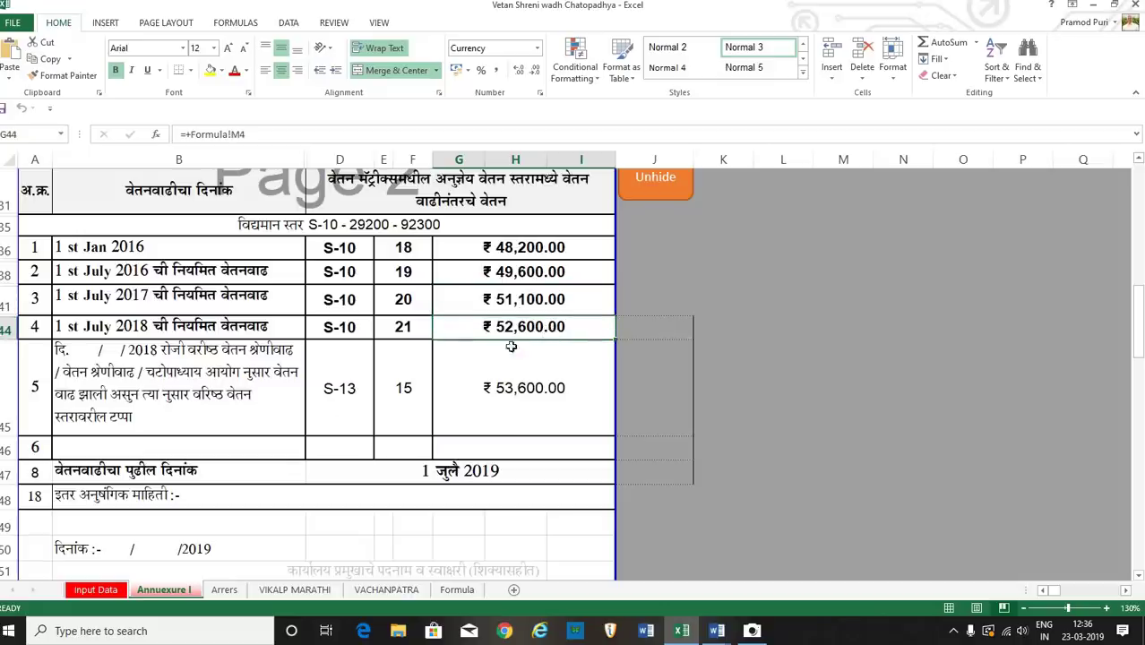
click(511, 403)
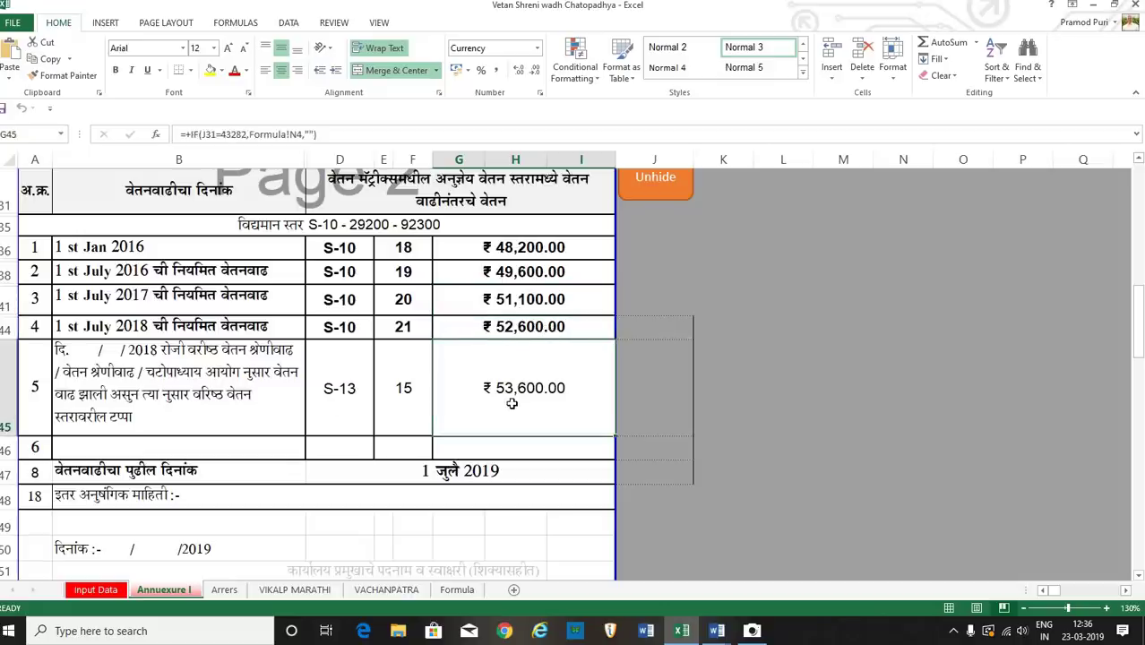
scroll(491, 443, down, 2)
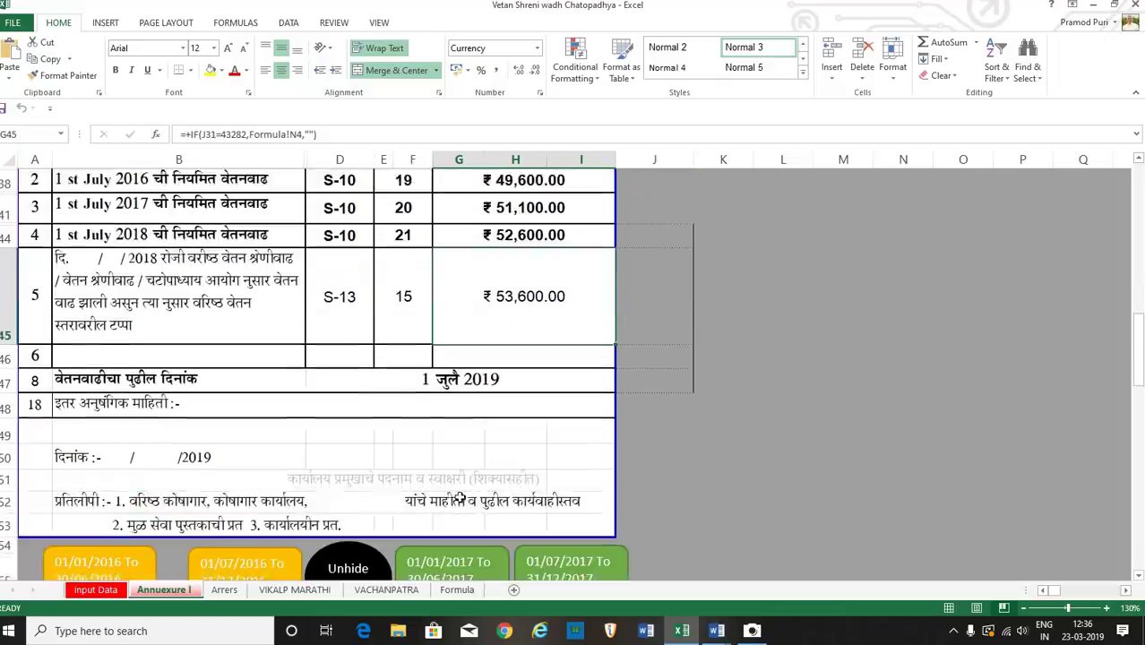
scroll(468, 436, up, 2)
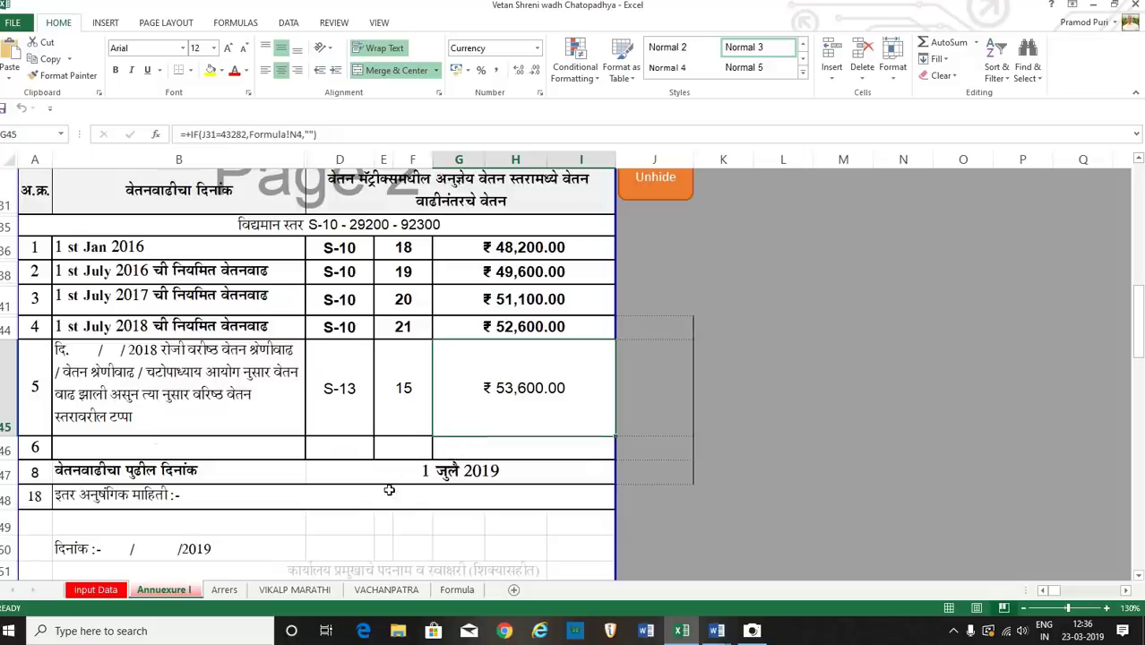
- Check the next increment date and the blank row 6 above it at the end of the increment table
click(391, 518)
drag(387, 541, 375, 562)
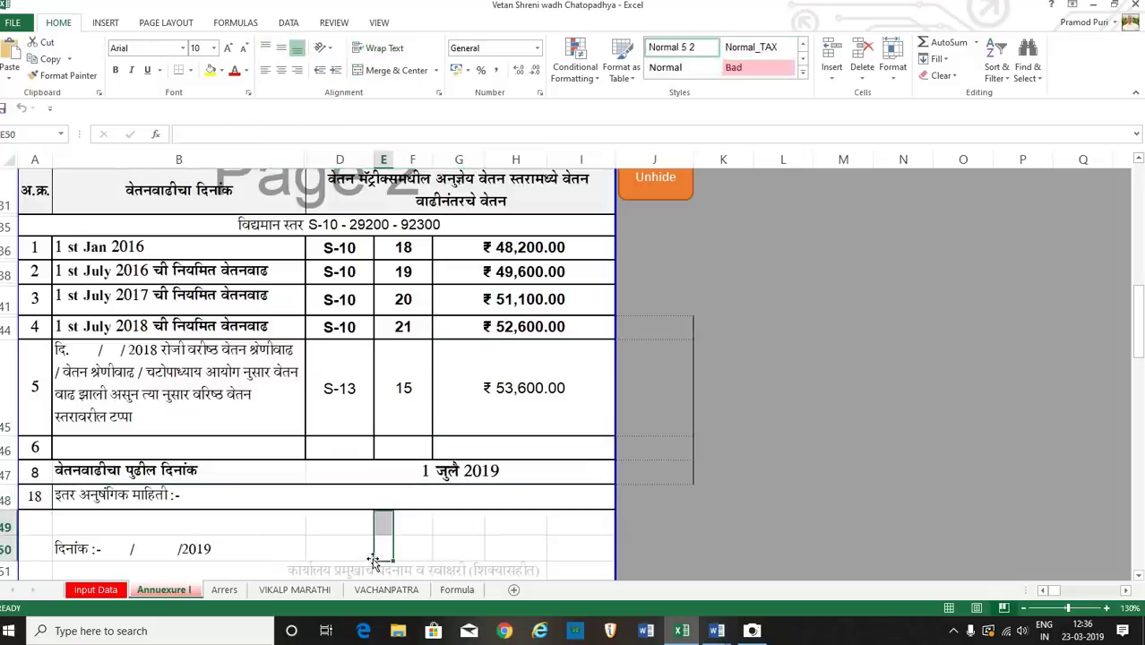
click(425, 531)
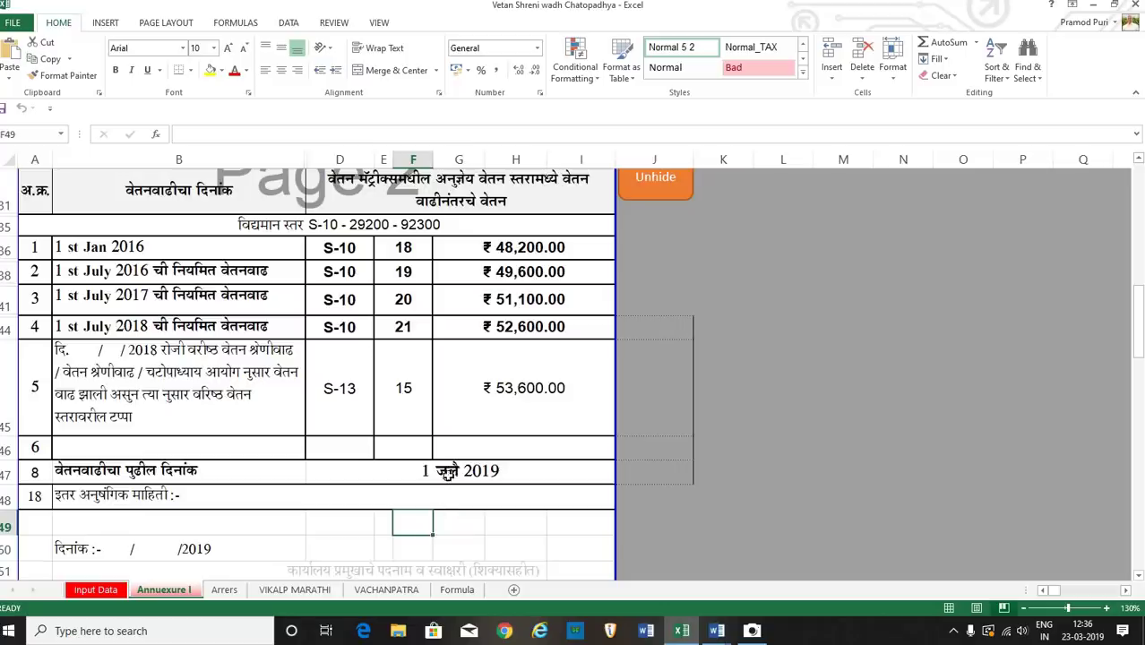
click(448, 475)
click(465, 456)
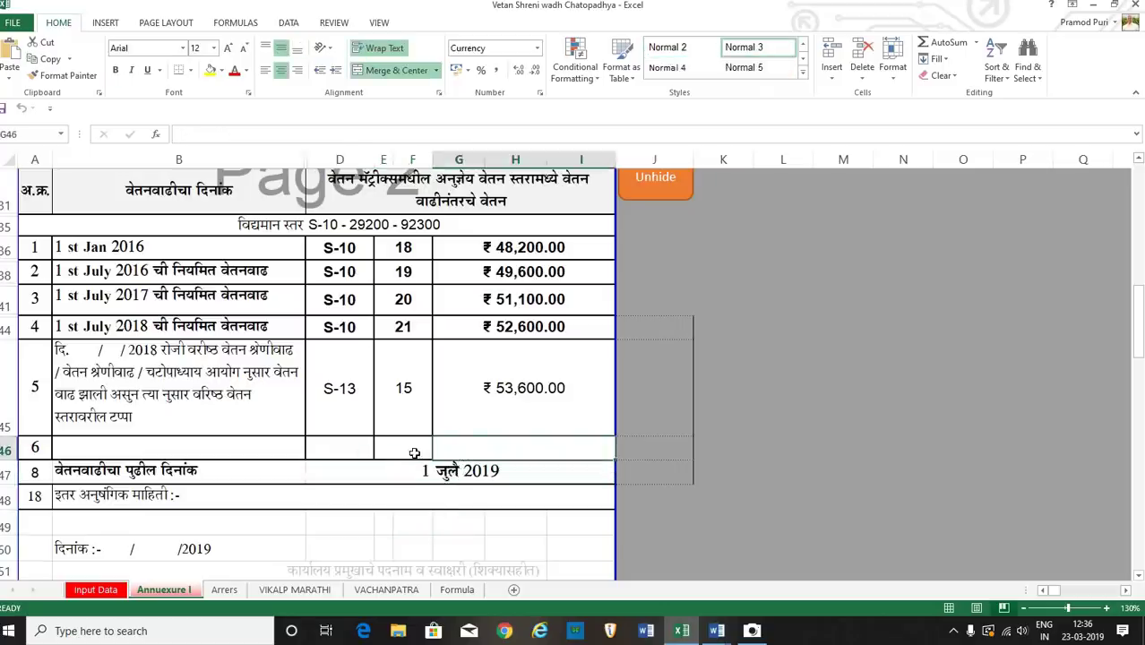
click(414, 453)
- Set the 01/01/2017 basic pay in the Input Data sheet to 9100
scroll(415, 452, up, 3)
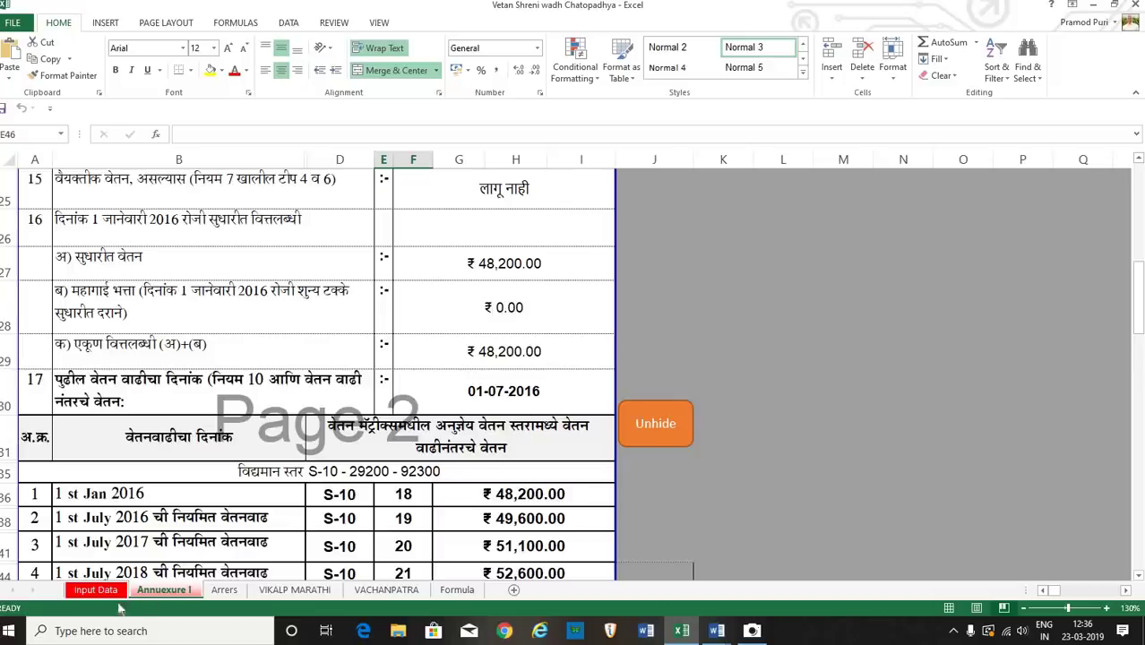
click(96, 590)
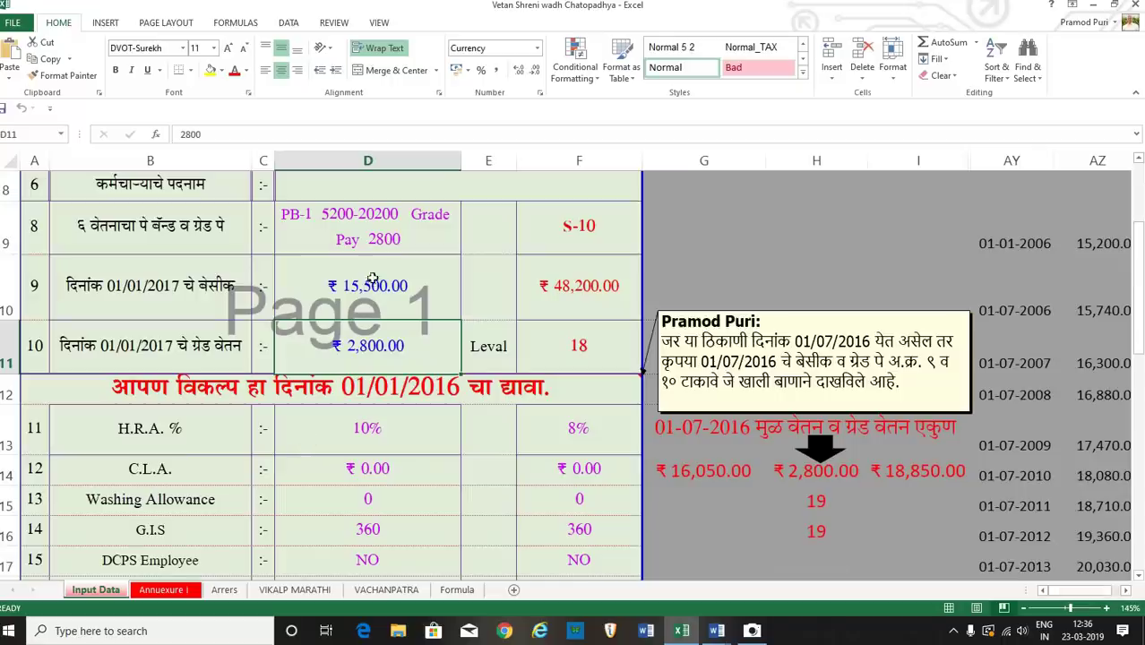
click(398, 299)
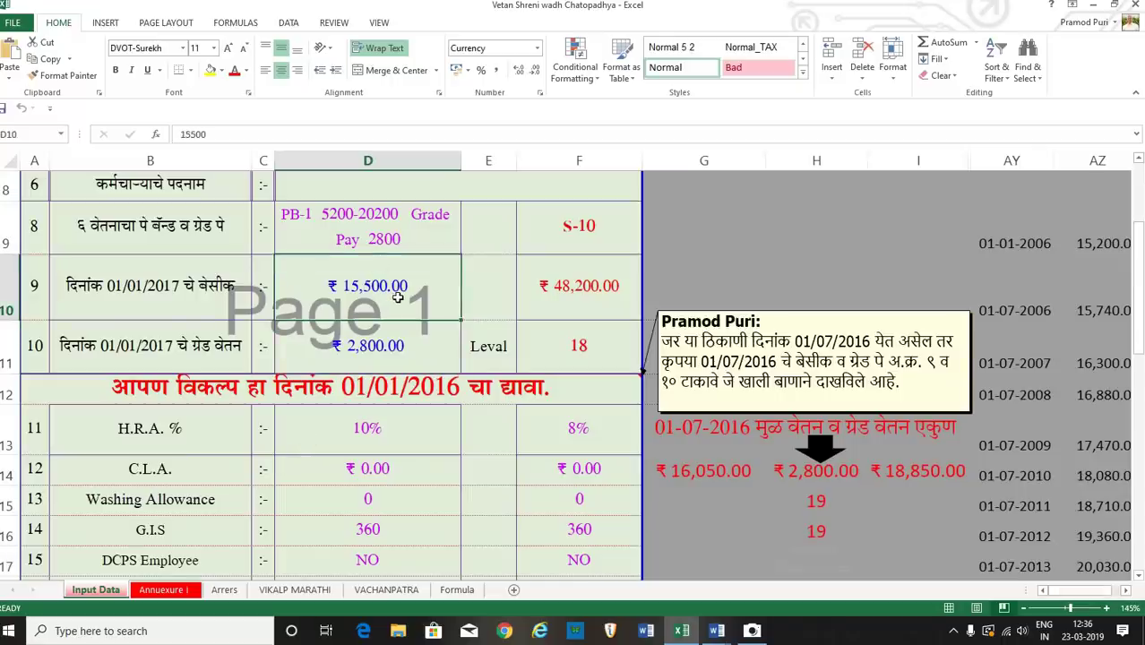
text(9100)
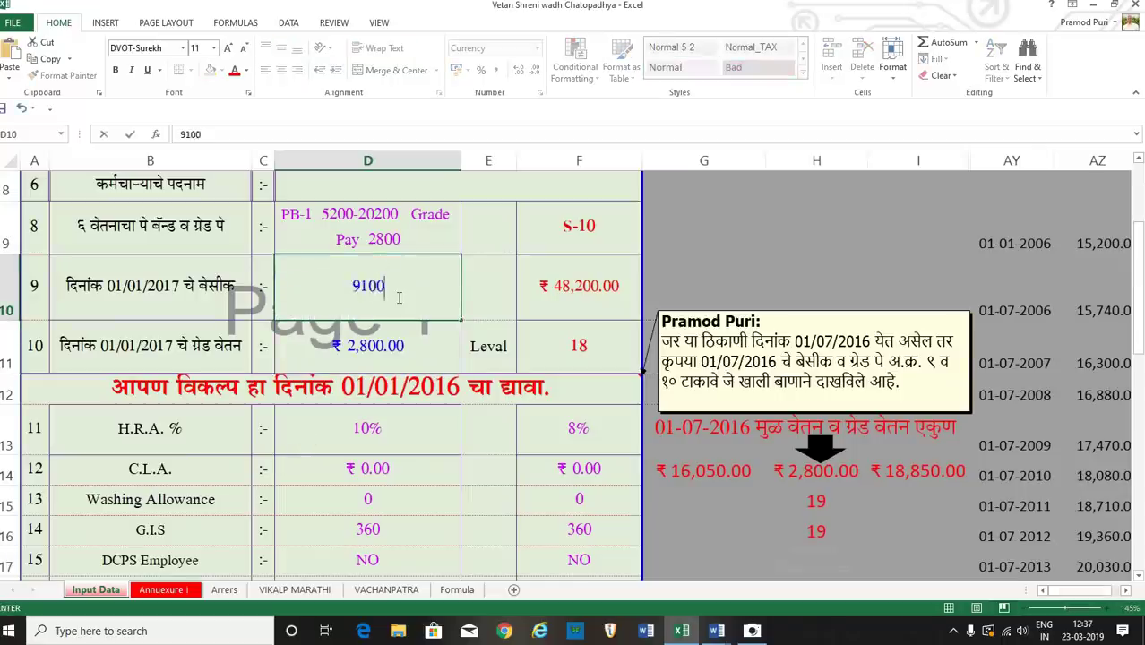
key(Return)
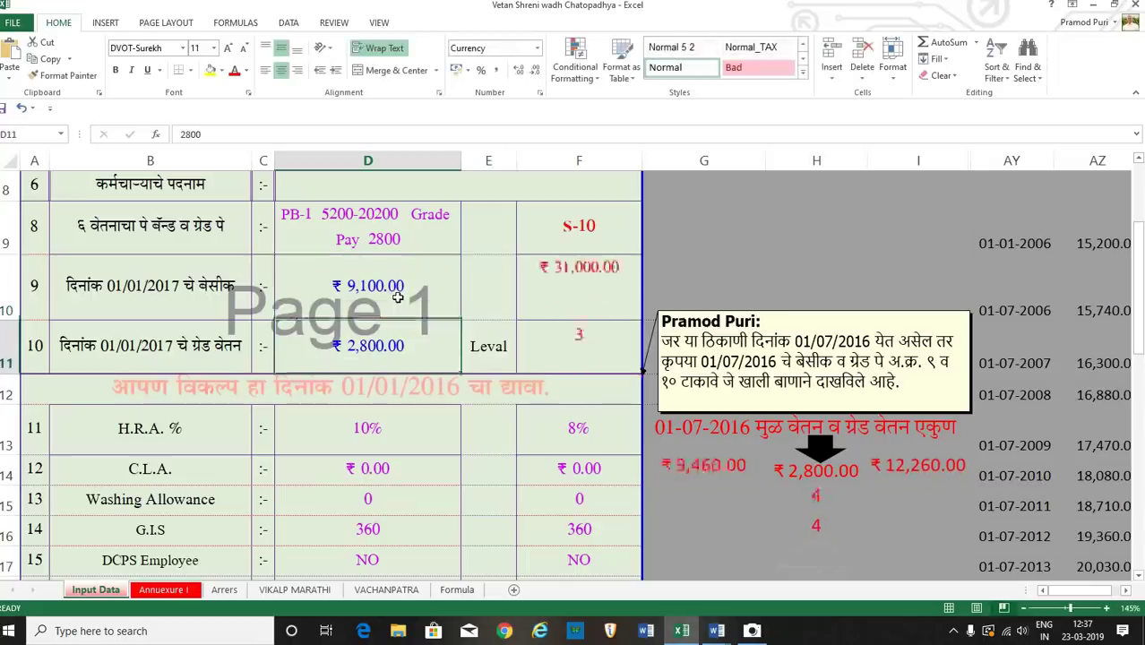
- Unhide all Annexure I rows and set the promotion date to 01-07-2016
click(164, 589)
click(656, 423)
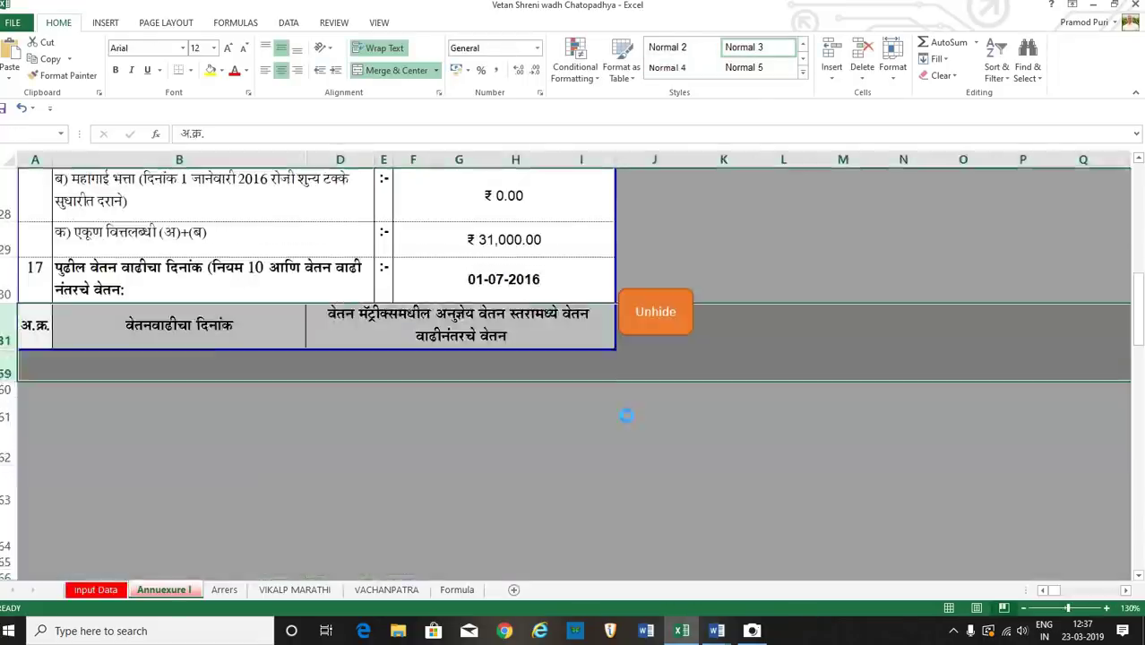
double_click(578, 470)
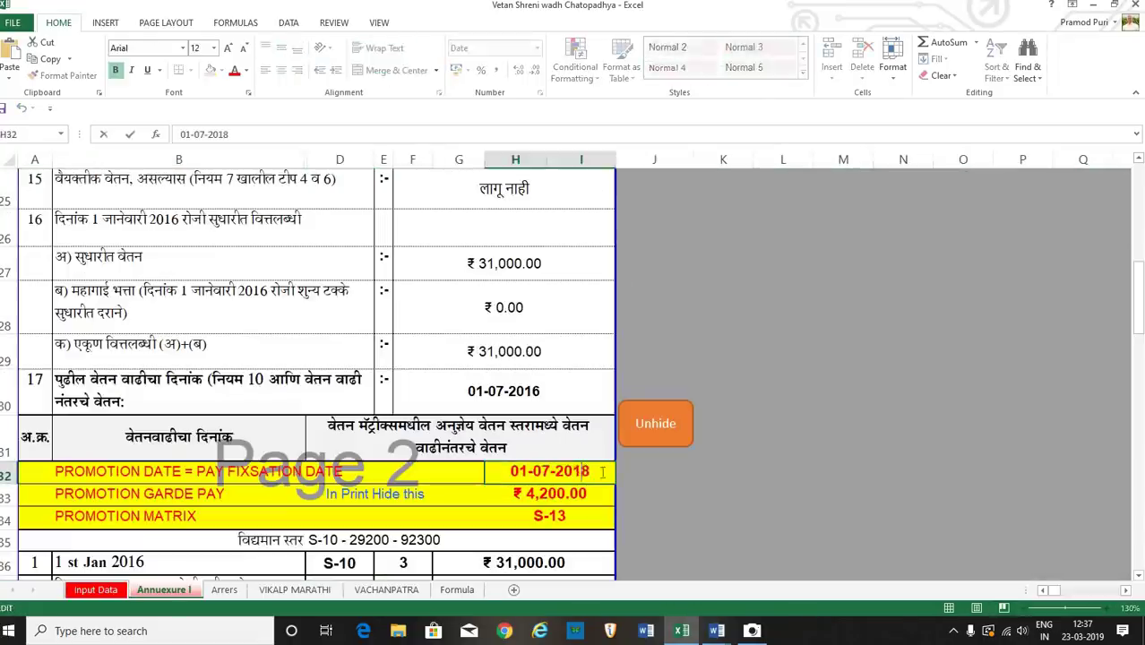
key(BackSpace)
text(6)
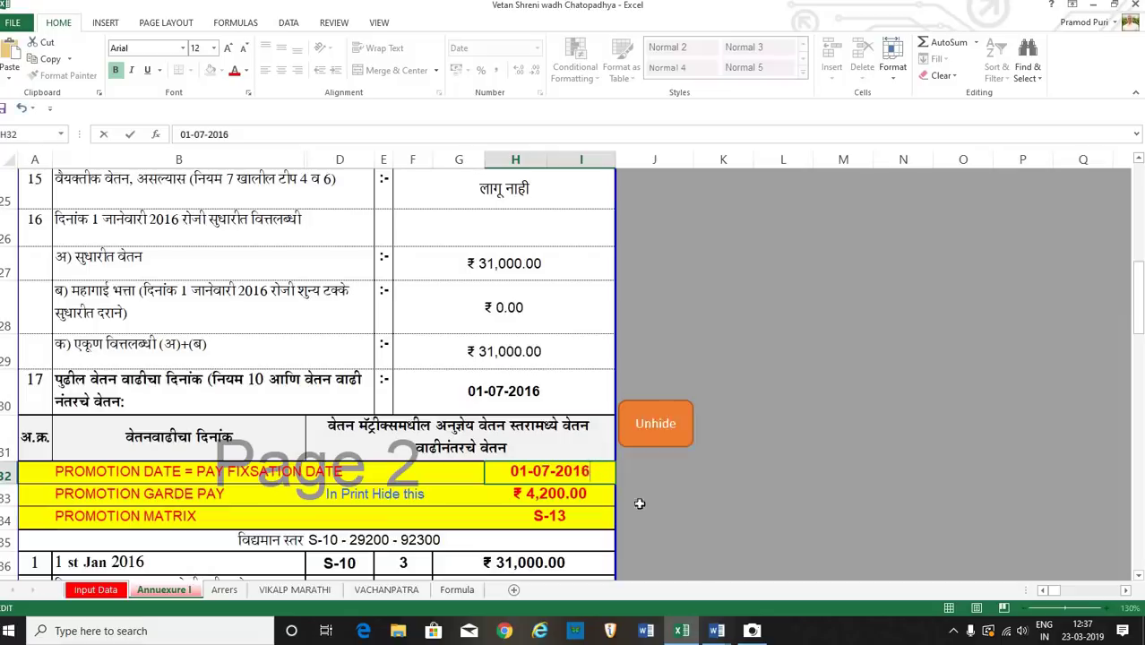
click(716, 508)
- Reduce the increment table to the layout for the 01/01/2016 to 30/06/2016 promotion period
scroll(358, 518, down, 6)
scroll(260, 517, down, 5)
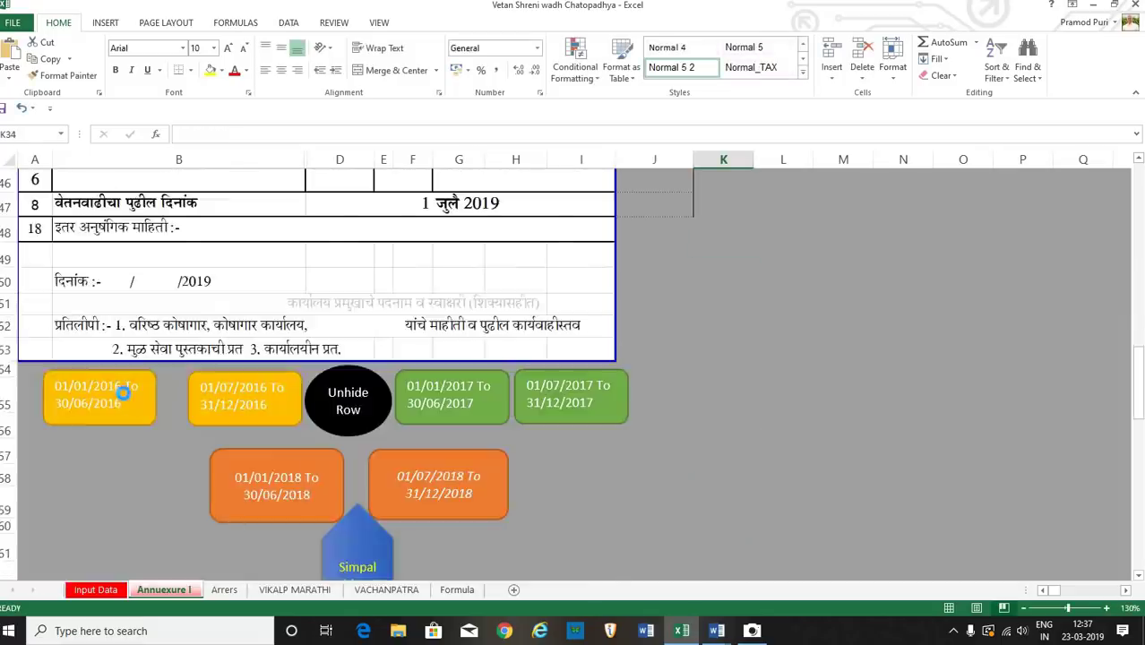
click(130, 408)
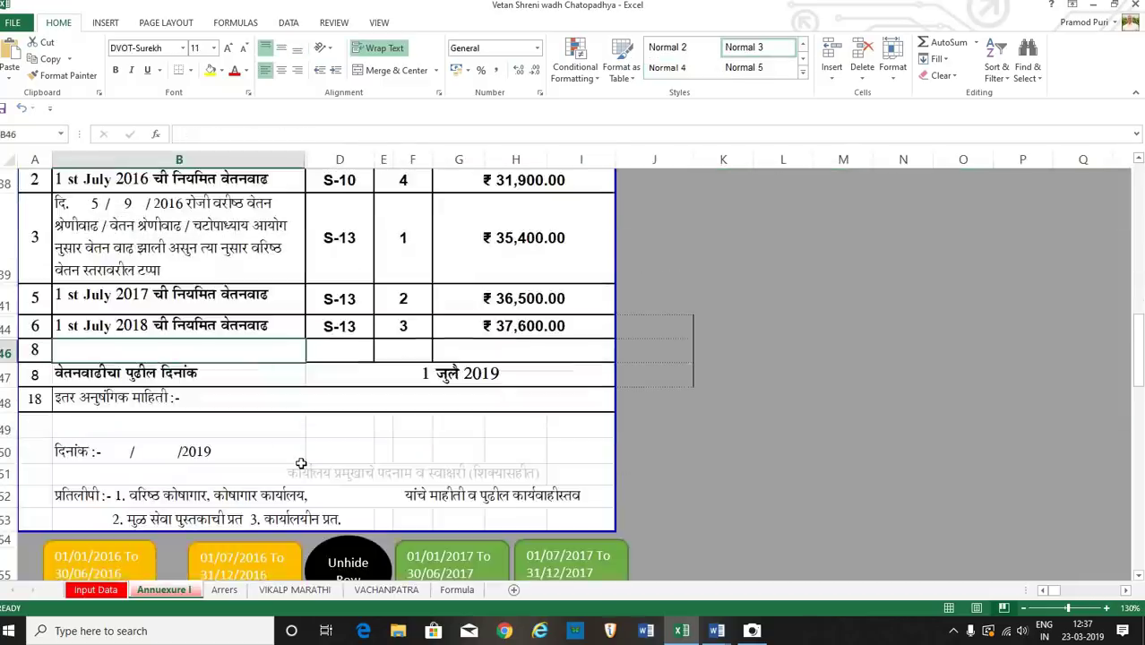
- Compare the January and July 2016 regular pay with the 2016 senior pay scale entry that uses the 01/07/2016 fixation option
scroll(301, 461, up, 4)
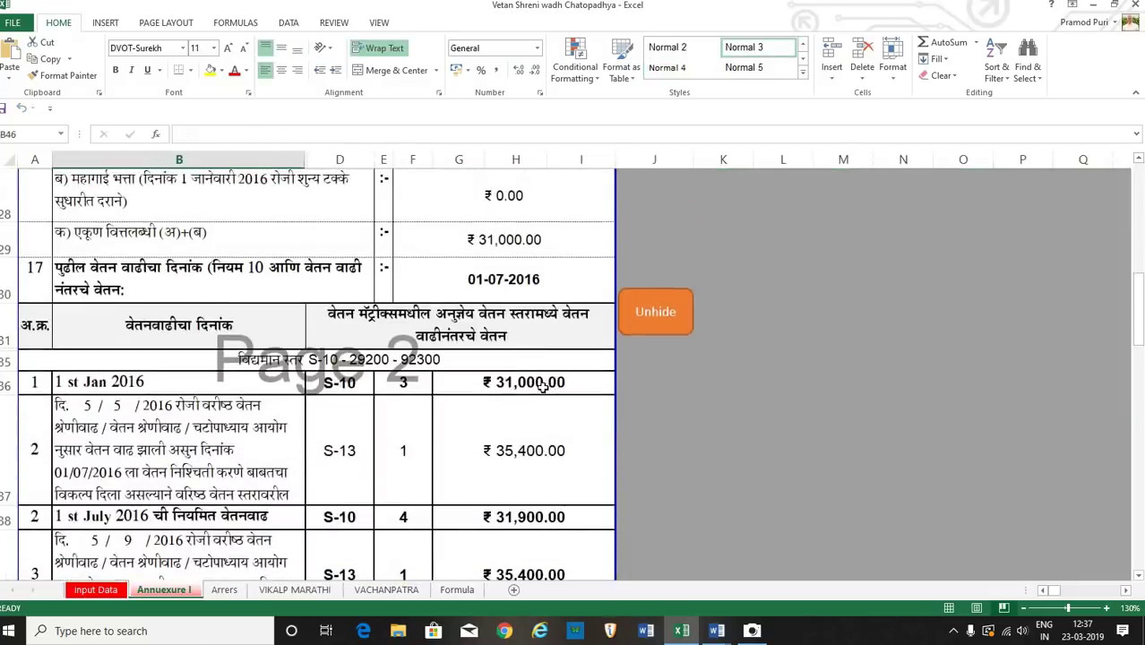
click(545, 384)
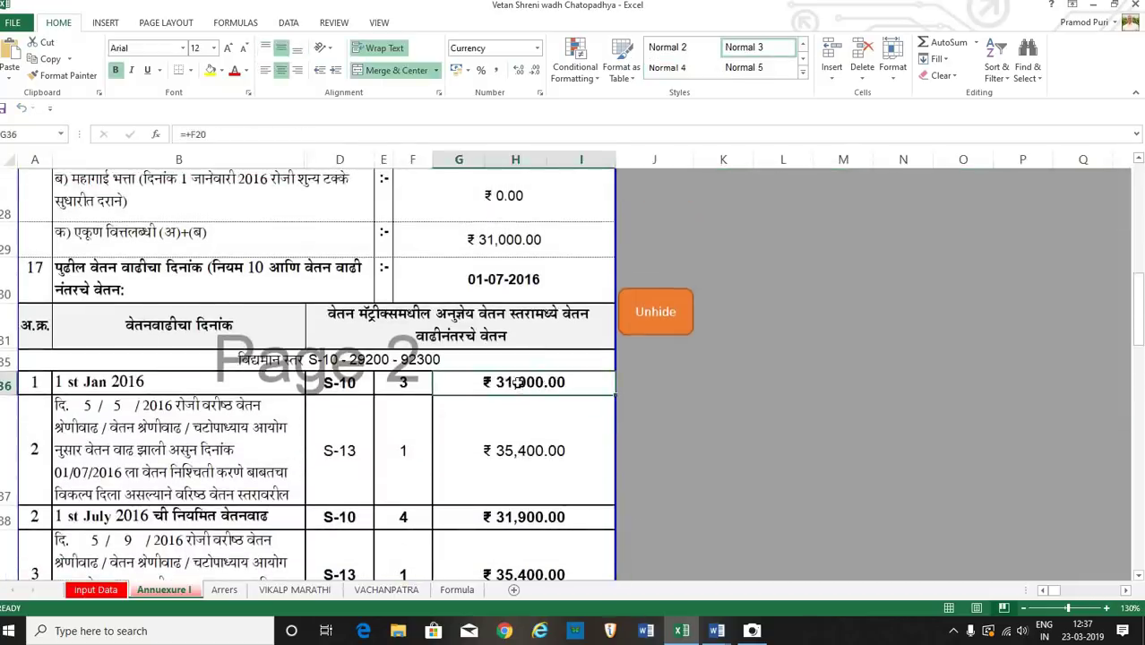
click(179, 428)
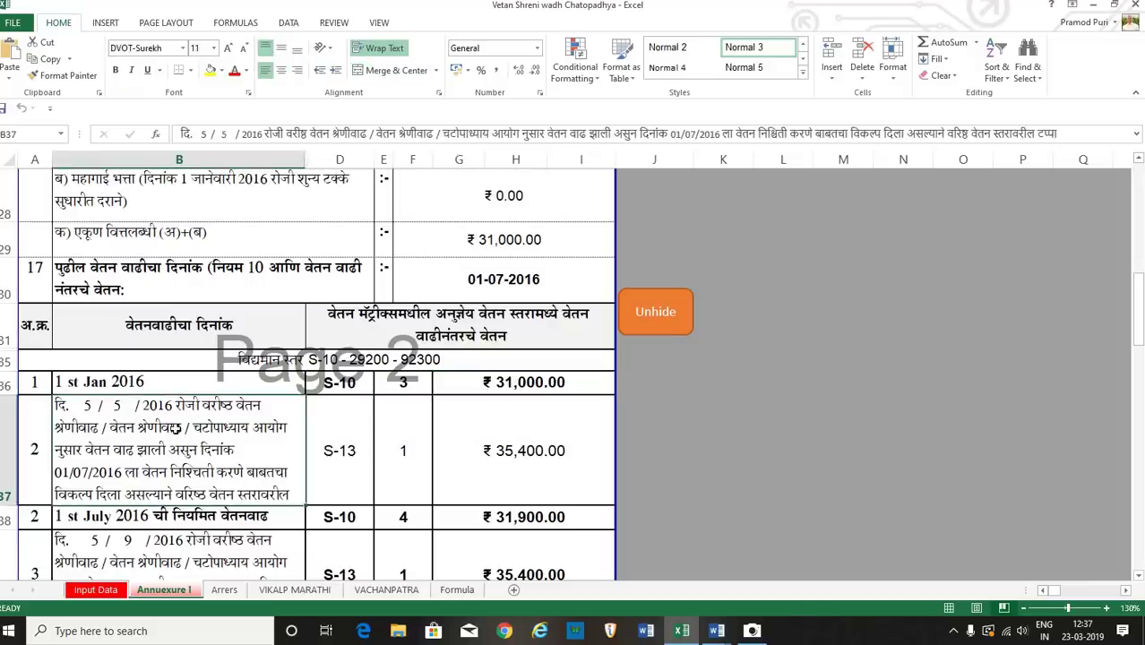
click(546, 462)
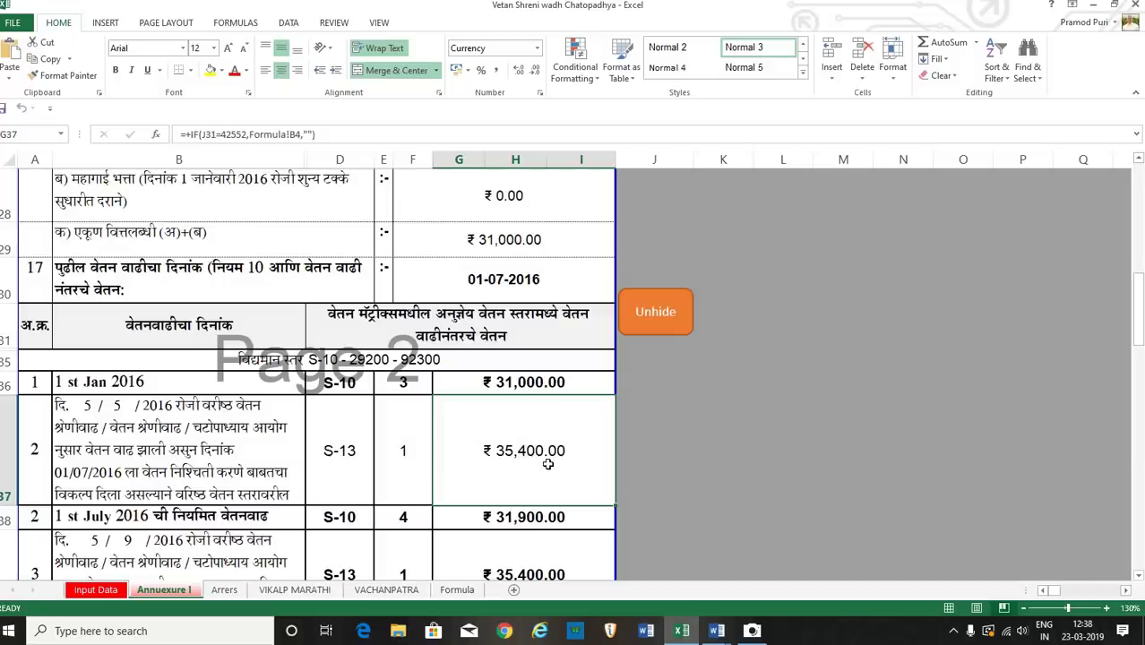
click(542, 517)
click(530, 468)
click(538, 518)
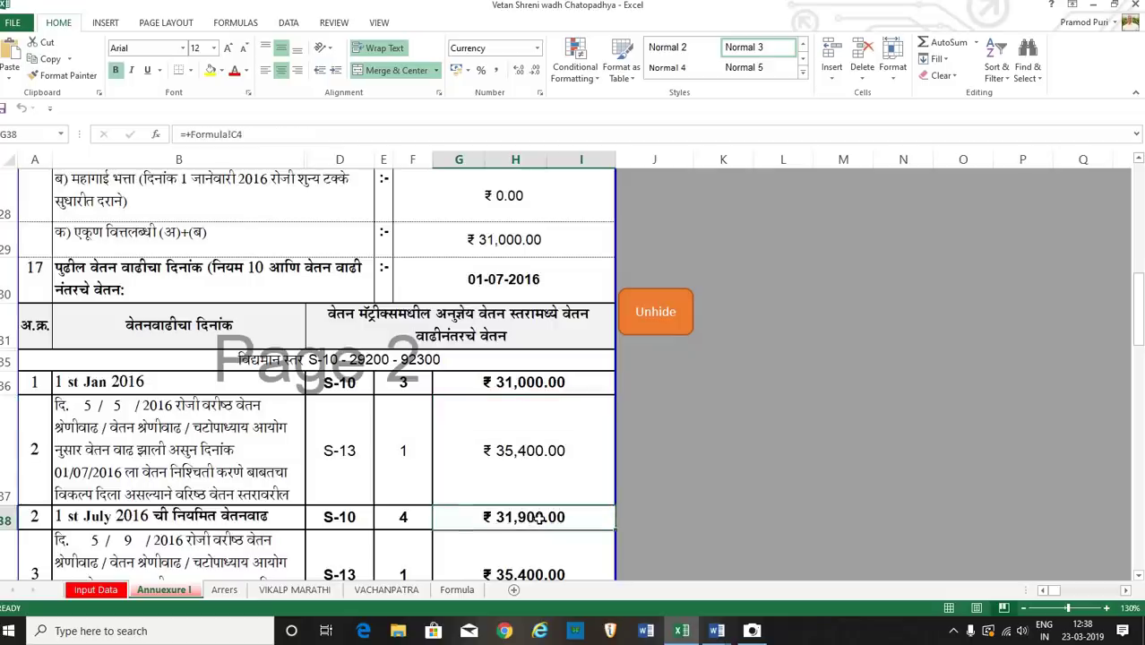
- Switch to Chrome, open pwamt.blogspot.com in a maximized window and look through its PAY FIXTATION page
click(507, 633)
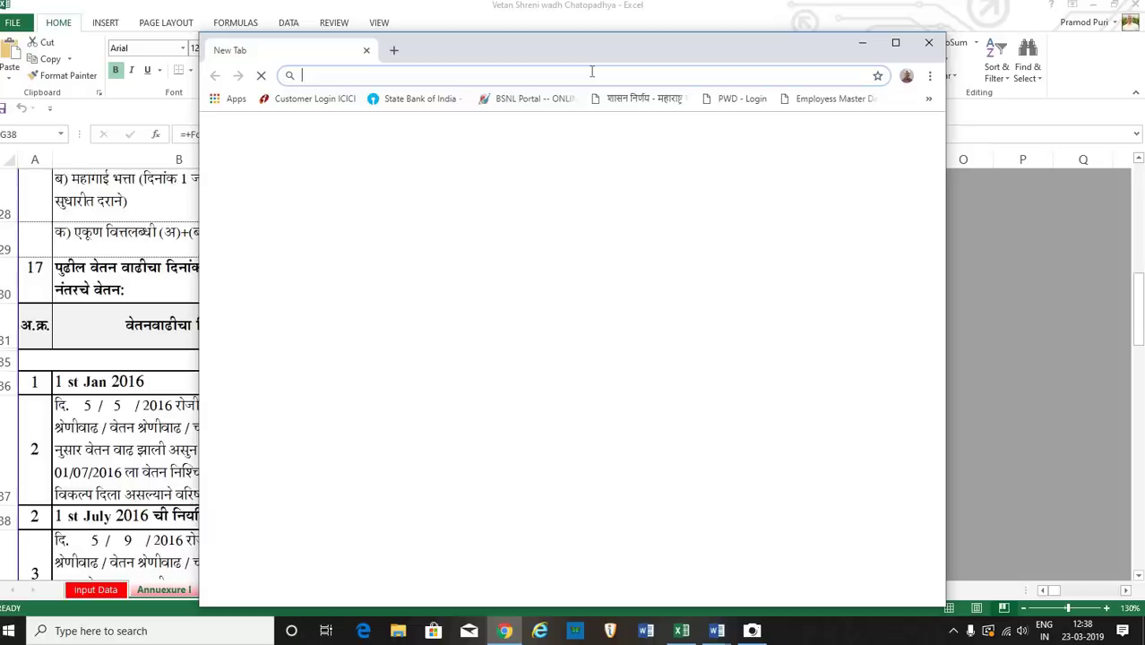
text(PW)
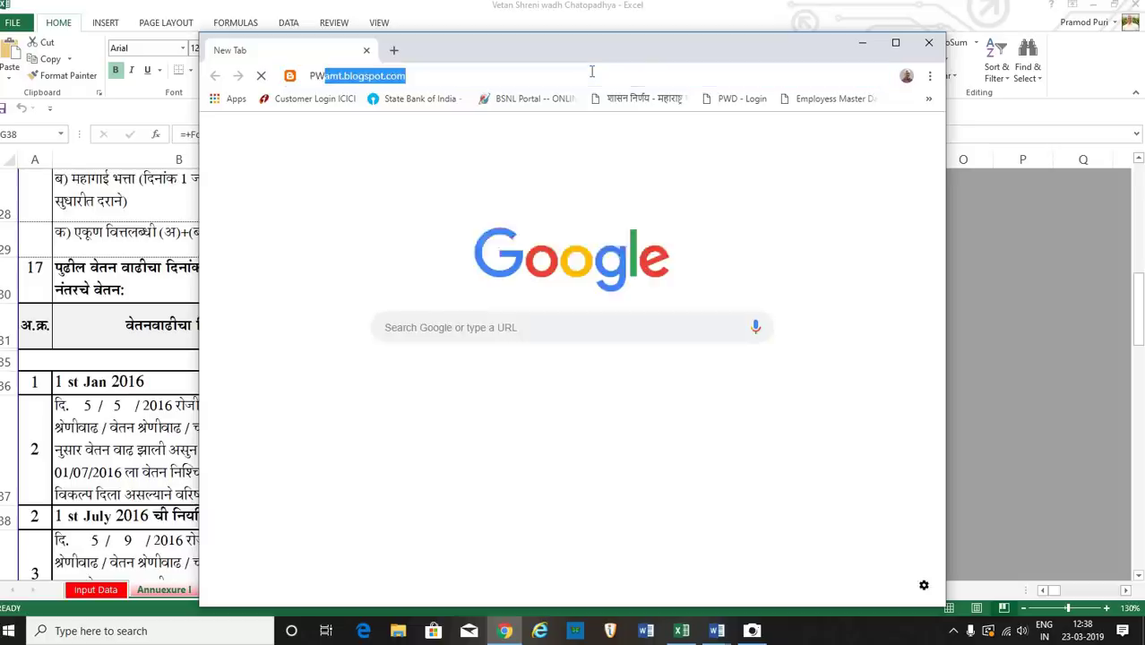
key(Return)
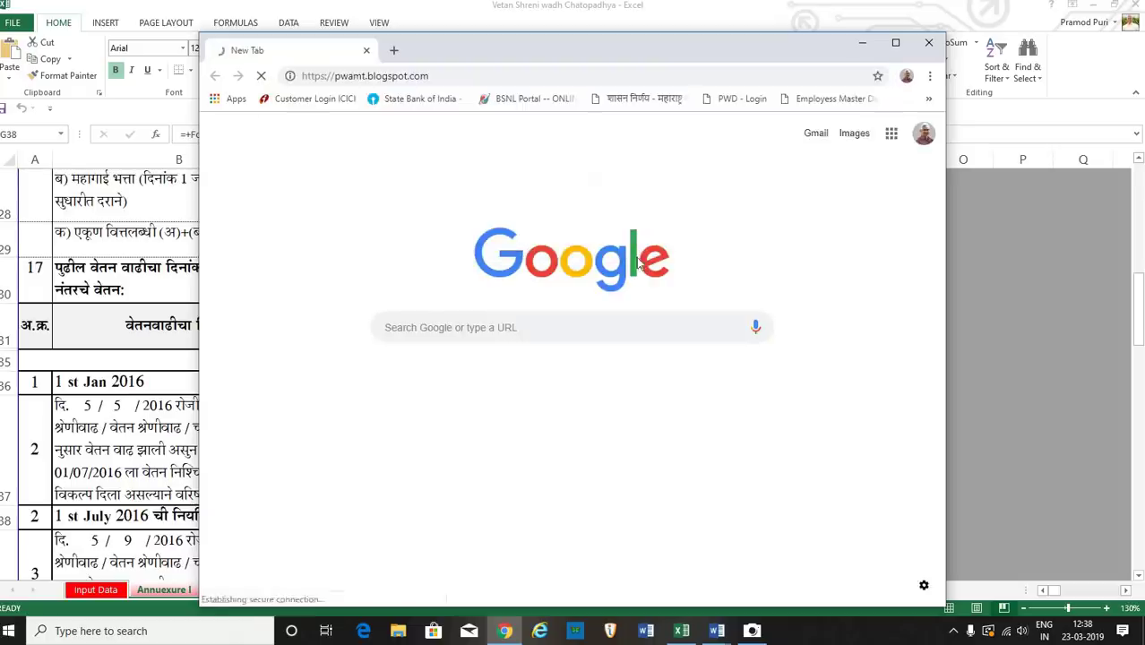
click(897, 43)
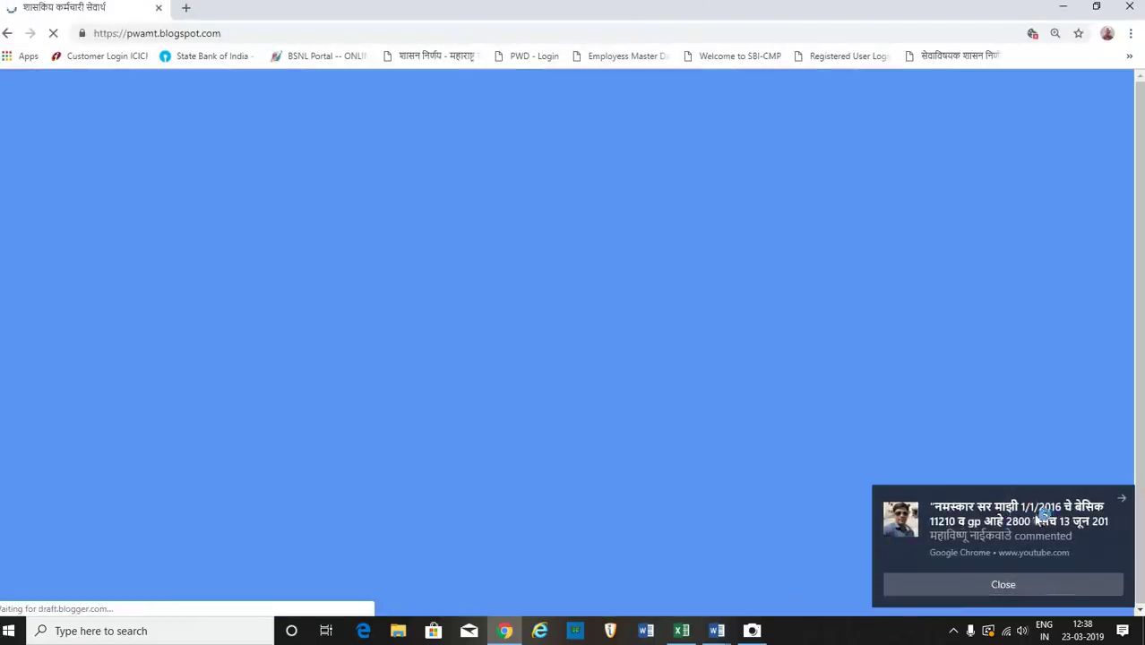
click(1000, 586)
click(352, 373)
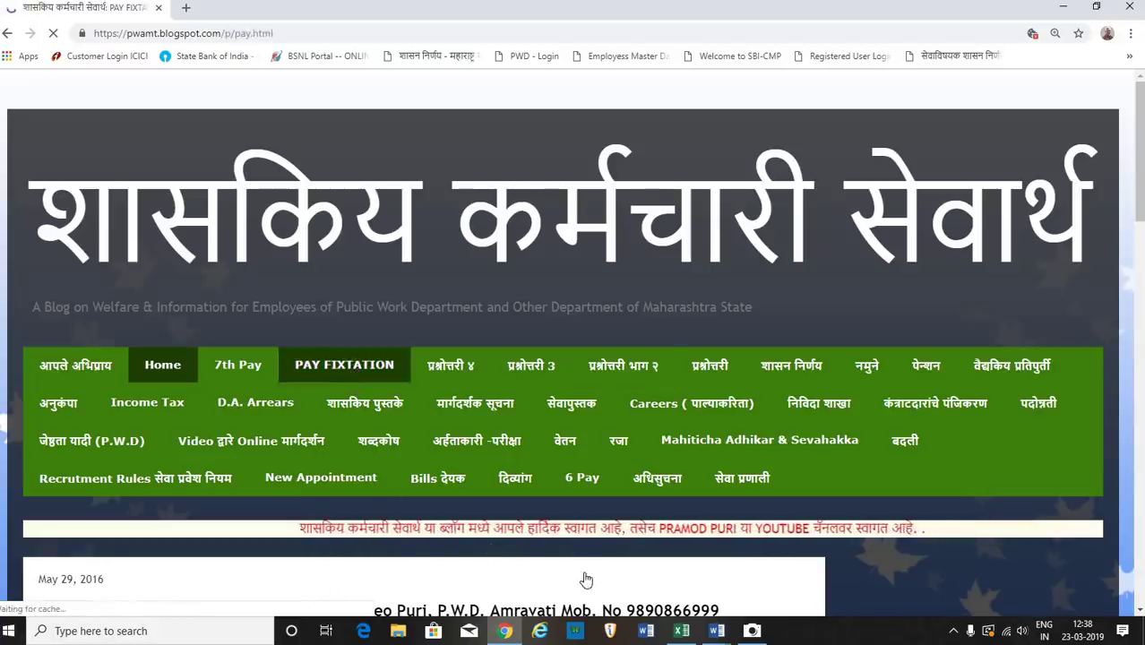
scroll(963, 602, down, 10)
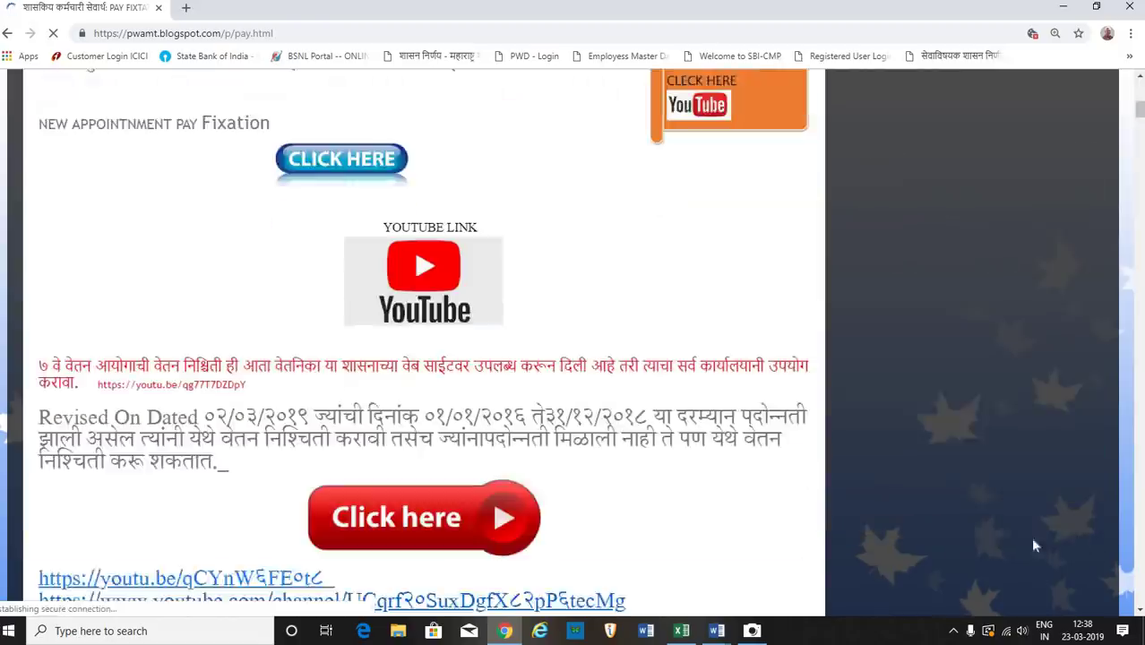
scroll(639, 478, up, 3)
scroll(640, 477, up, 3)
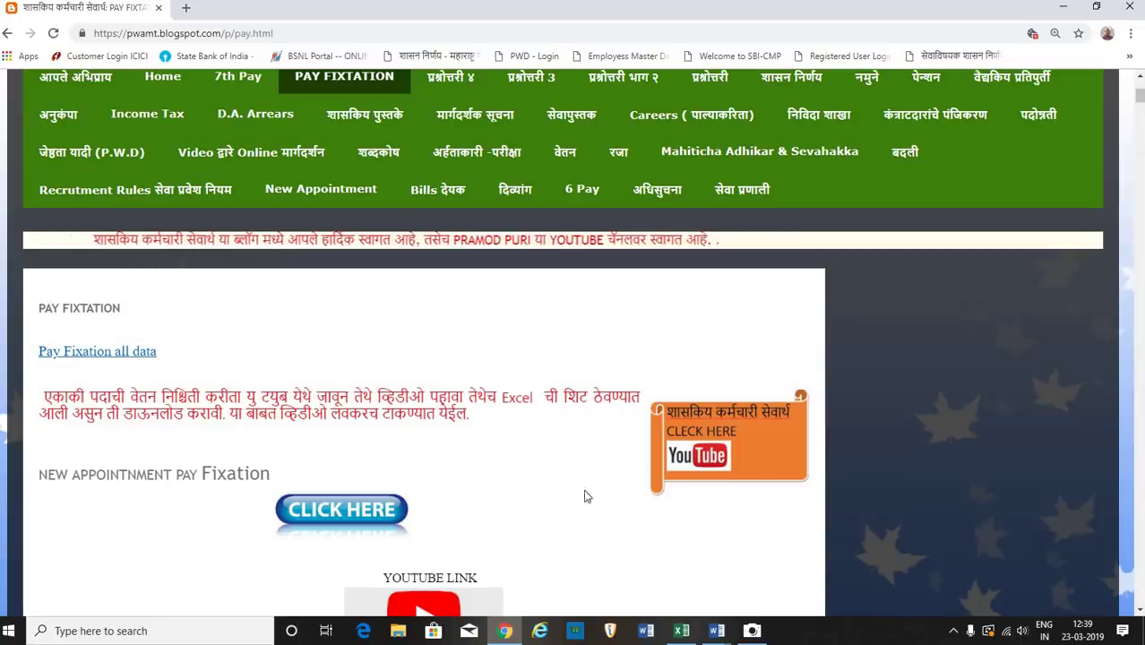
- Switch to the Camera app and maximize its window
click(750, 632)
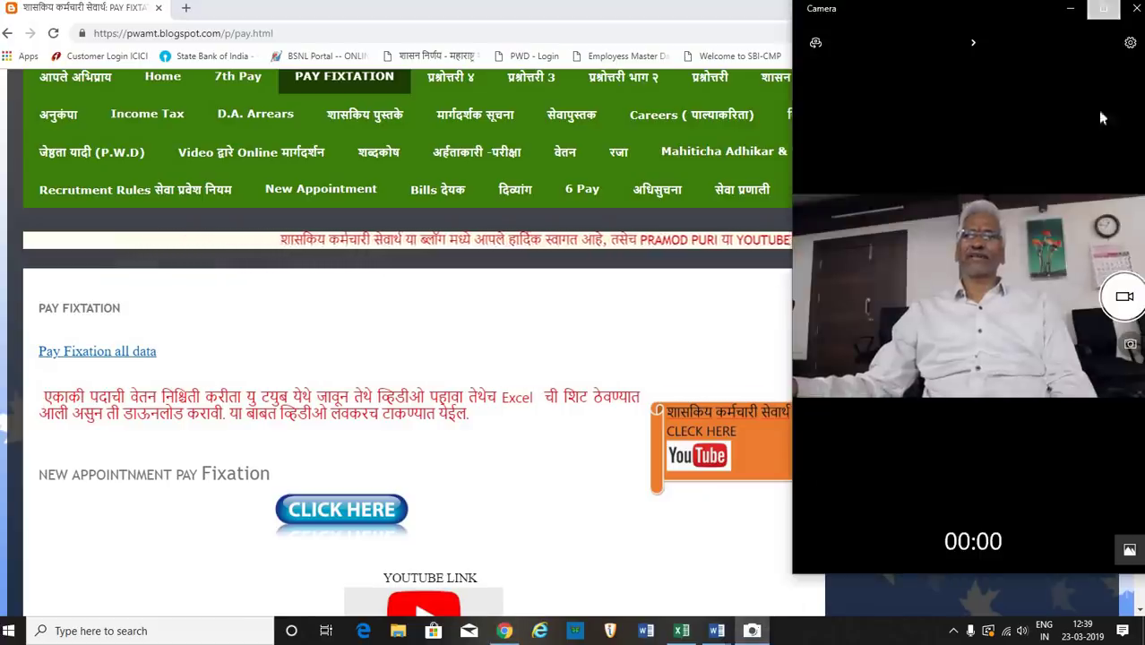
click(1104, 8)
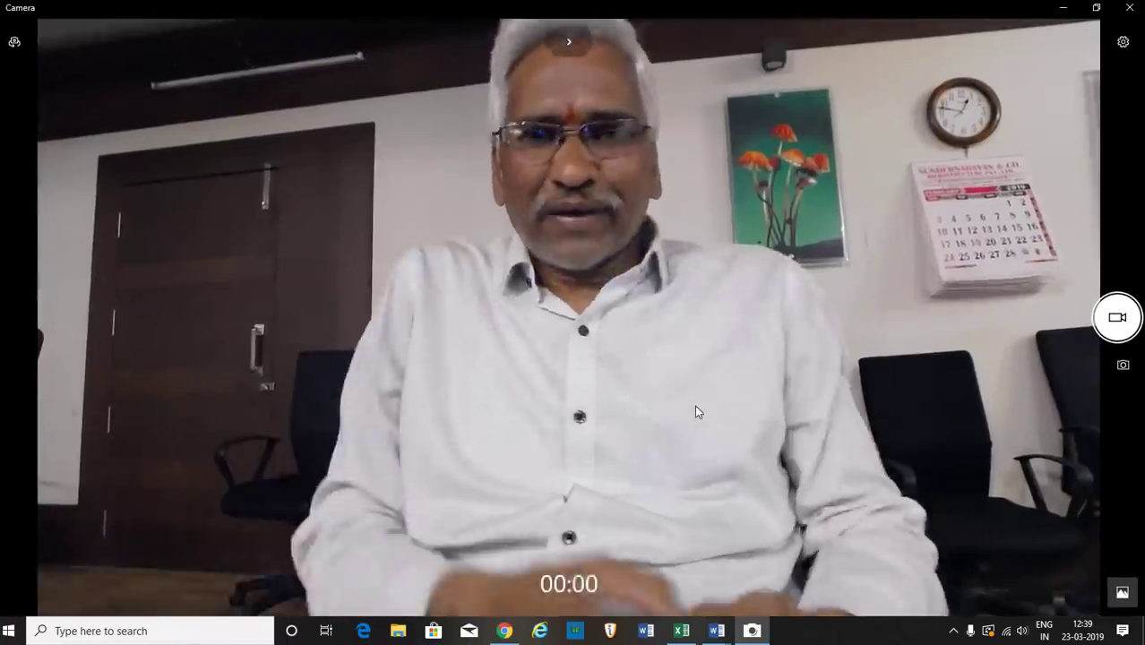